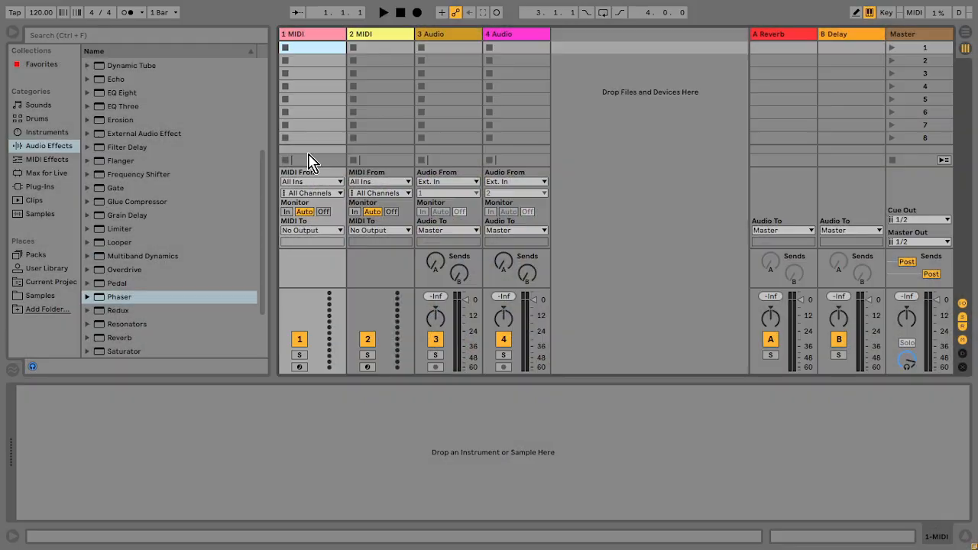
# Step: Load the Operator instrument onto the first MIDI track
pyautogui.click(58, 133)
pyautogui.doubleClick(115, 160)
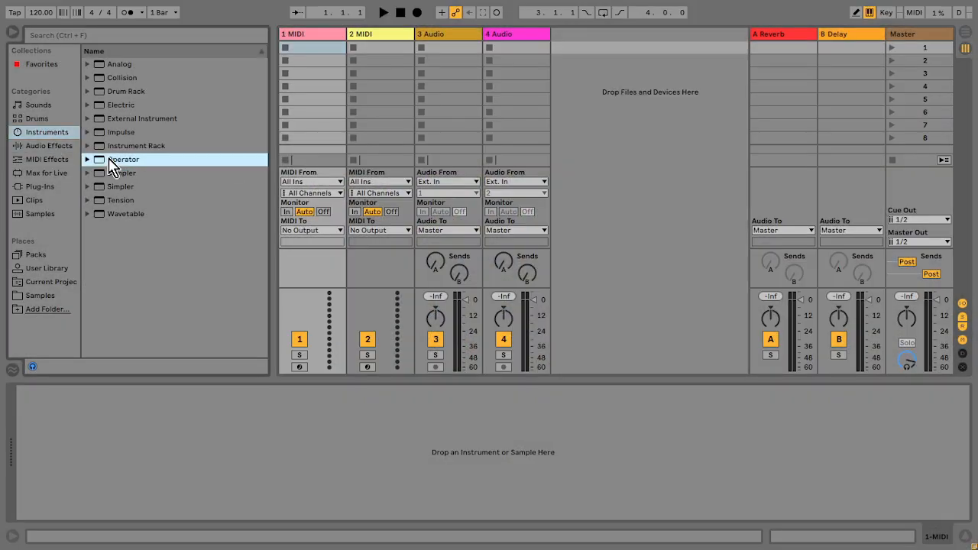
pyautogui.click(508, 512)
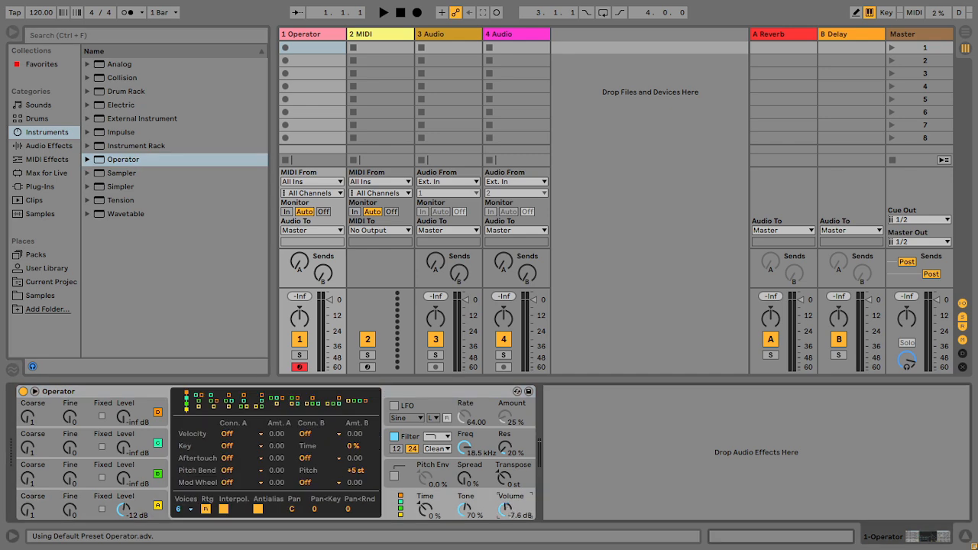
# Step: Create a MIDI clip and add G3 and A#3 notes lasting to beat 1.2.4
pyautogui.doubleClick(326, 49)
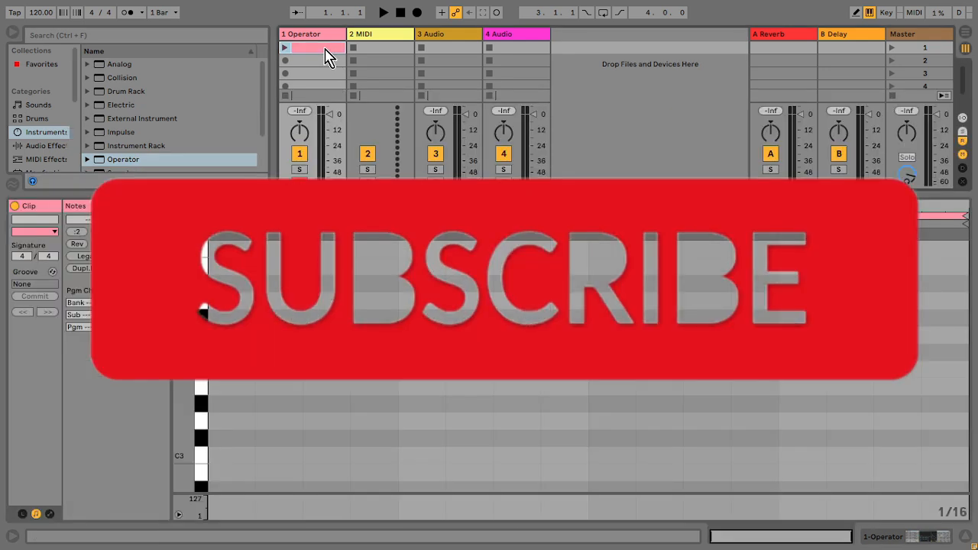
pyautogui.doubleClick(239, 338)
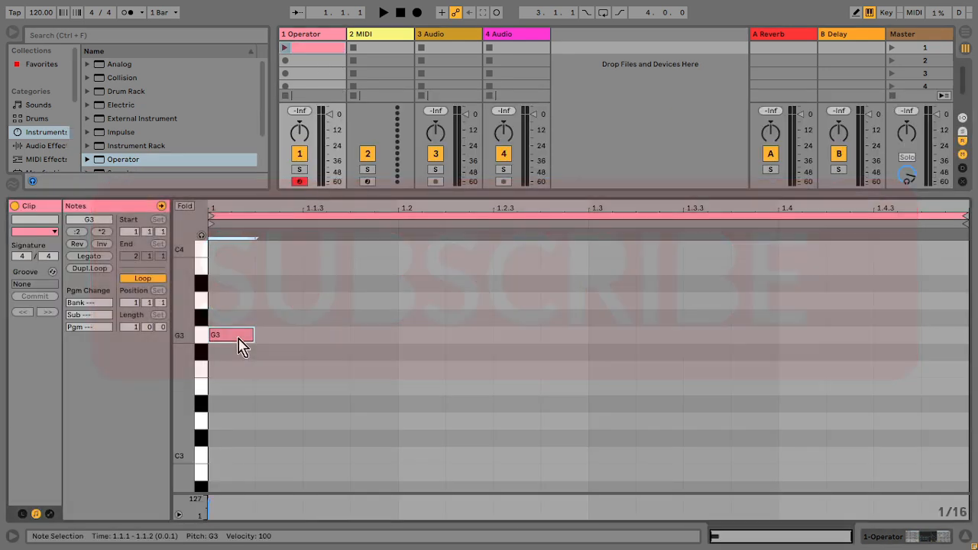
pyautogui.moveTo(253, 336); pyautogui.dragTo(510, 317)
pyautogui.press('Up')
# Step: Add a matching D4 note above to complete the chord
pyautogui.press('Up')
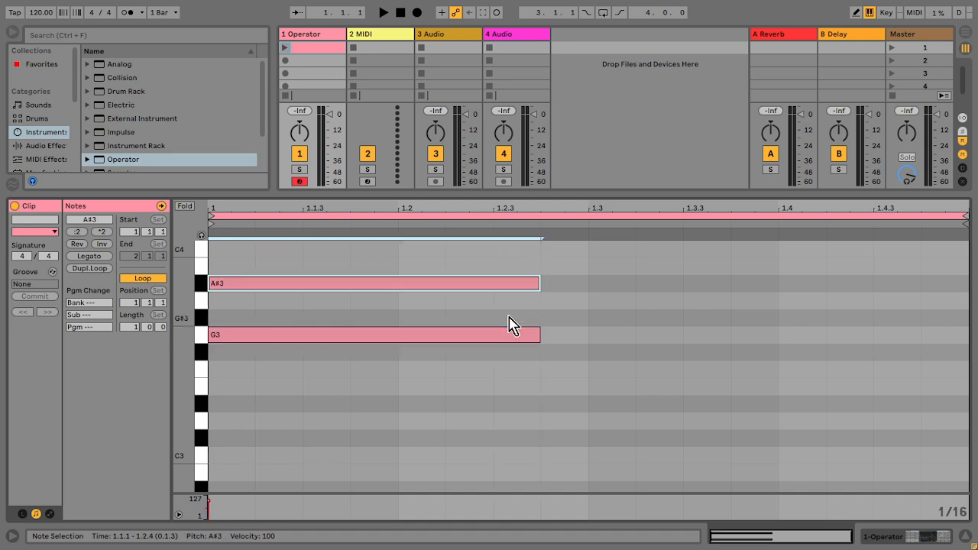
pyautogui.scroll(3, 240, 340)
pyautogui.moveTo(279, 379); pyautogui.dragTo(283, 371)
pyautogui.press('Up')
pyautogui.press('Up')
pyautogui.press('Up')
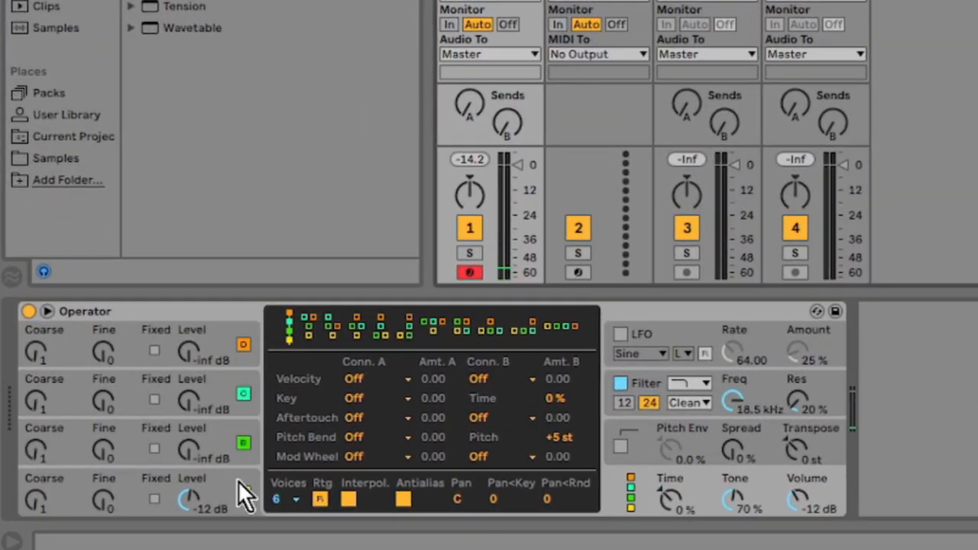
# Step: Set oscillator A's envelope release to 1.49 s and attack to 1.92 ms
pyautogui.click(225, 487)
pyautogui.moveTo(389, 437); pyautogui.dragTo(389, 412)
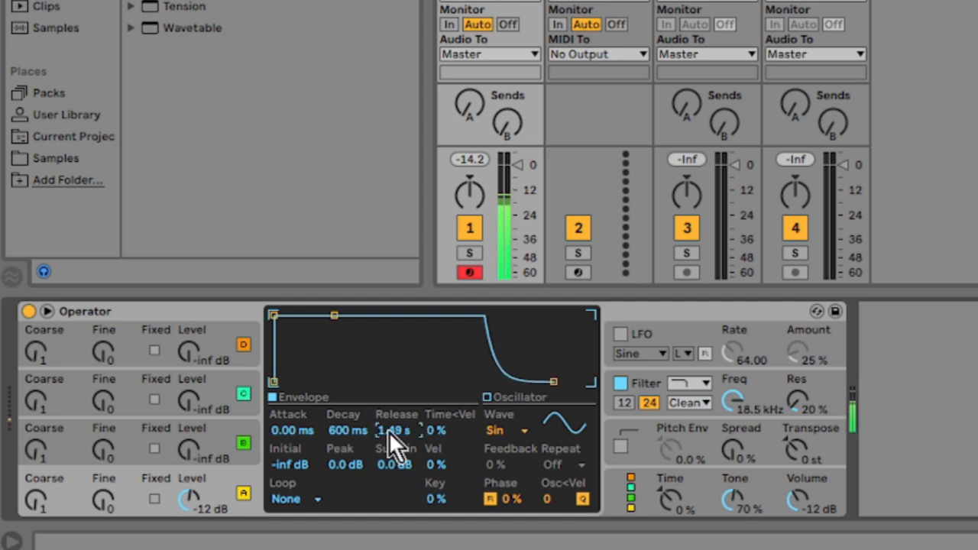
pyautogui.moveTo(303, 437); pyautogui.dragTo(303, 422)
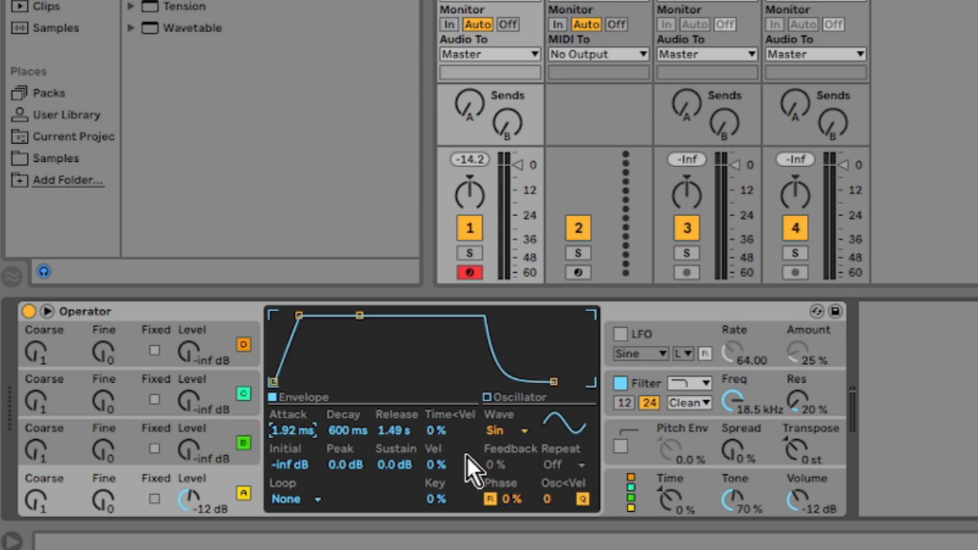
# Step: Switch oscillator A's wave to Saw D and lower the filter frequency to 4.91 kHz
pyautogui.click(517, 432)
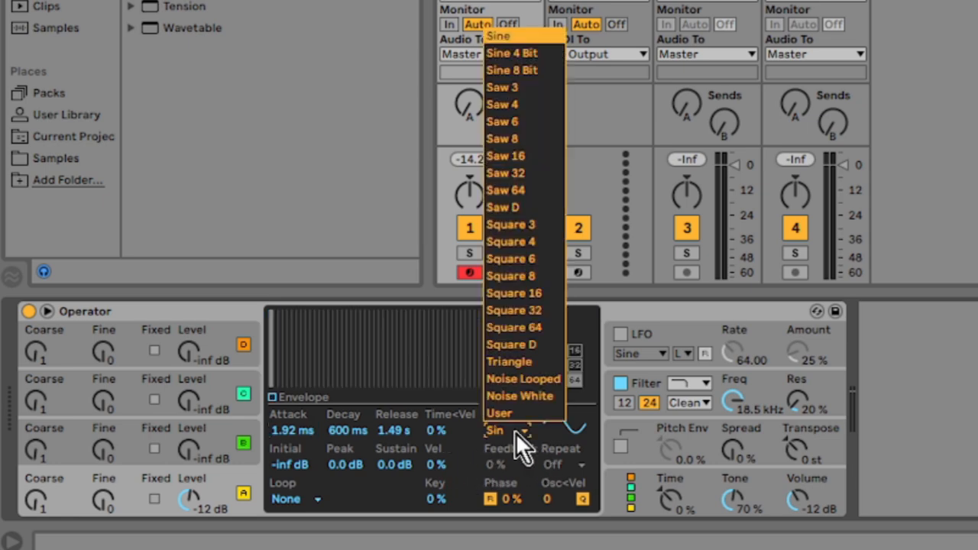
pyautogui.click(518, 207)
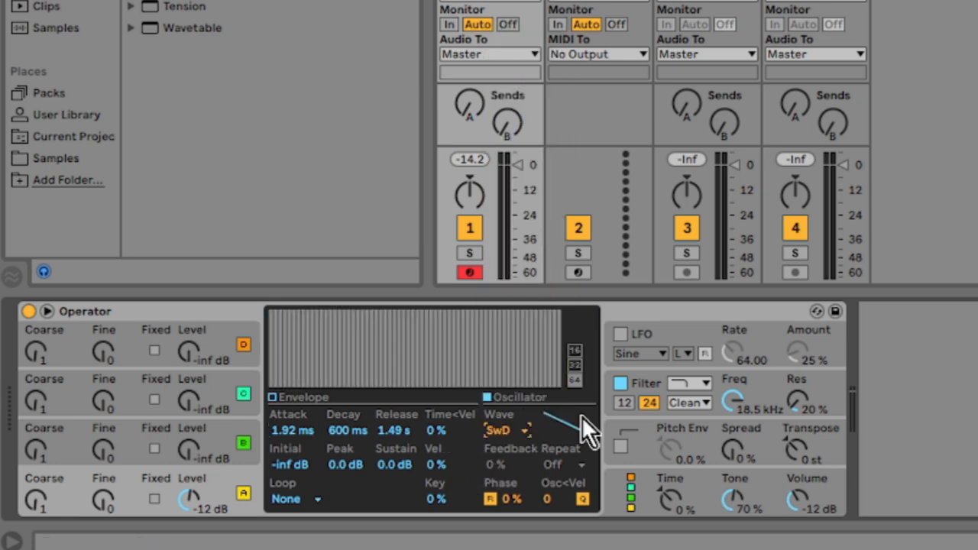
pyautogui.moveTo(727, 404)
pyautogui.mouseDown()
pyautogui.moveTo(726, 416)
pyautogui.moveTo(726, 404)
pyautogui.mouseUp()
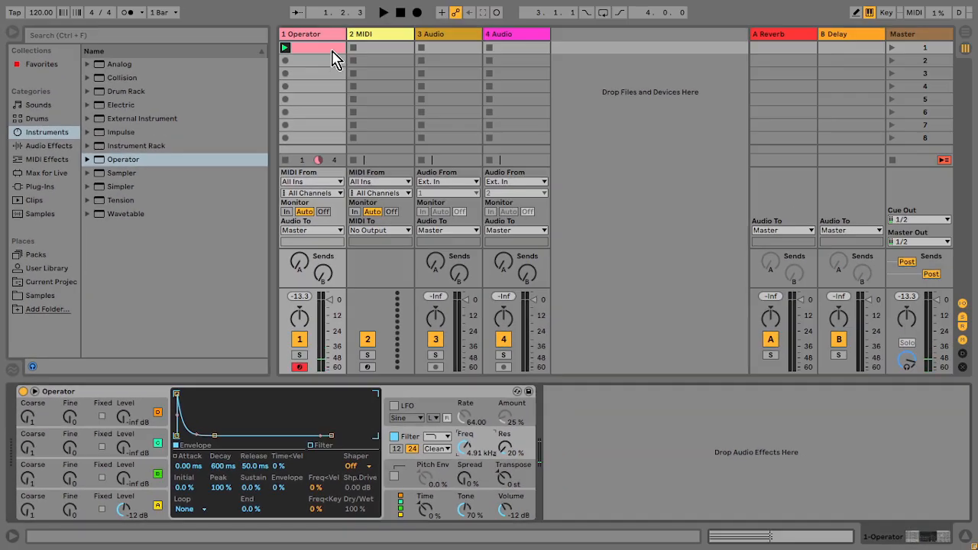
# Step: Transpose all chord notes down two octaves to G1–D2 and start playback
pyautogui.doubleClick(331, 50)
pyautogui.hotkey('ctrl', 'a')
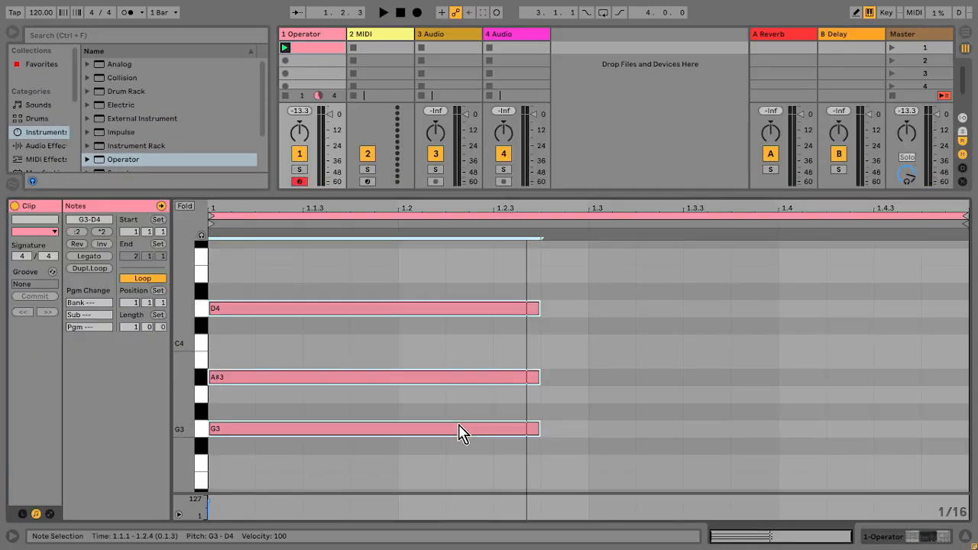
pyautogui.hotkey('shift', 'Down')
pyautogui.press('space')
pyautogui.hotkey('shift', 'Down')
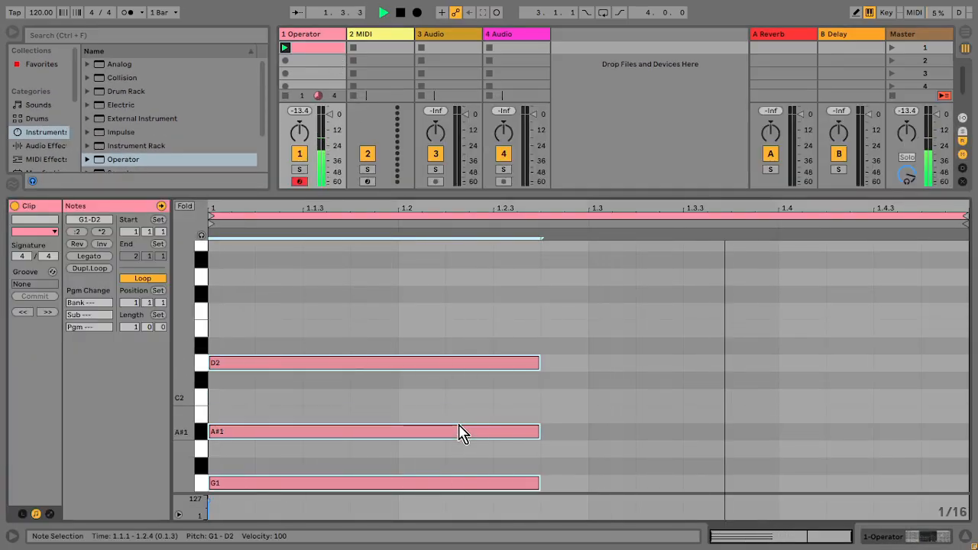
# Step: Copy oscillator A's envelope onto oscillator B
pyautogui.hotkey('shift', 'Tab')
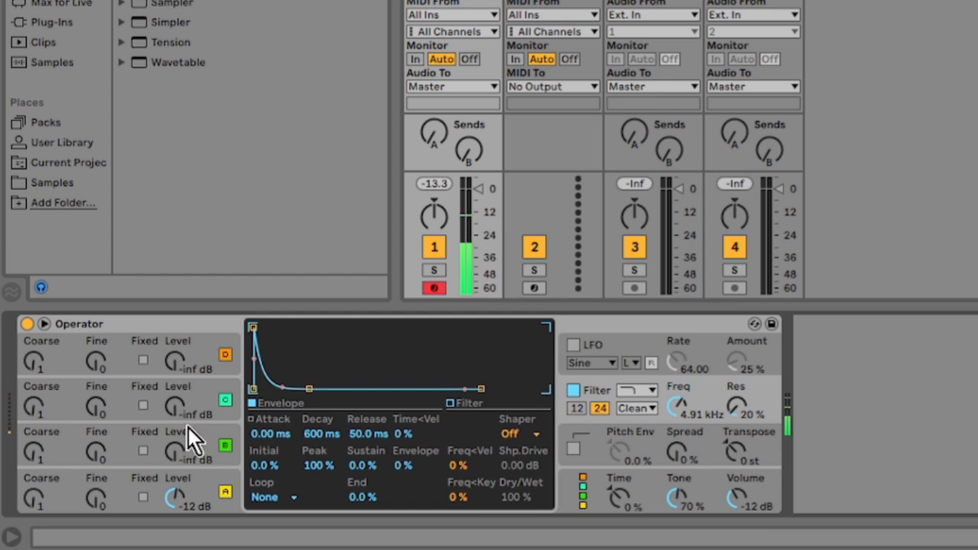
pyautogui.click(191, 429)
pyautogui.rightClick(335, 358)
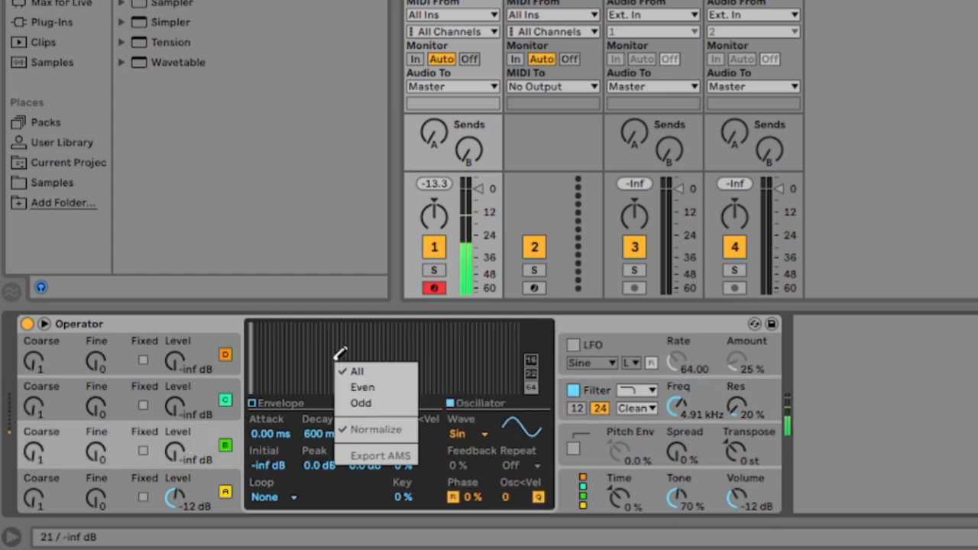
pyautogui.click(258, 402)
pyautogui.click(254, 407)
pyautogui.rightClick(298, 377)
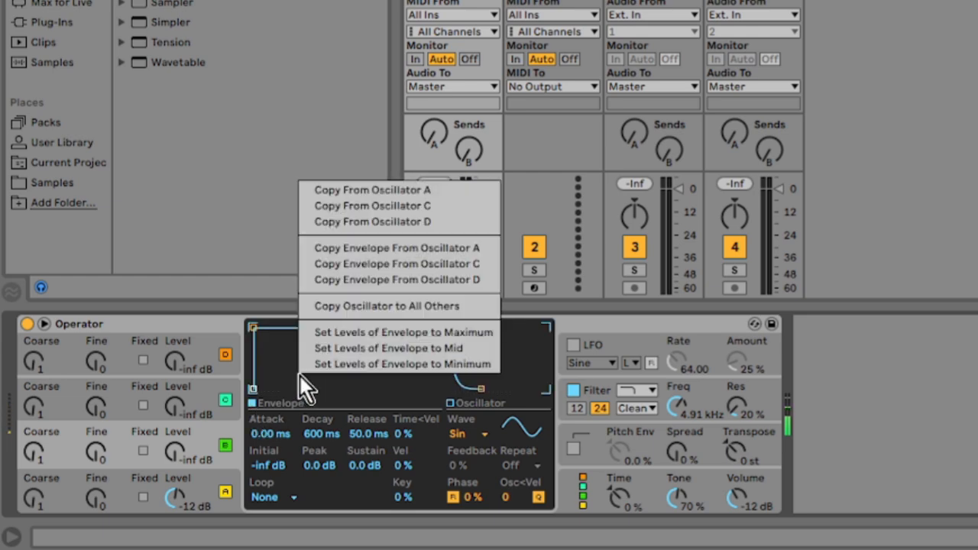
pyautogui.click(369, 248)
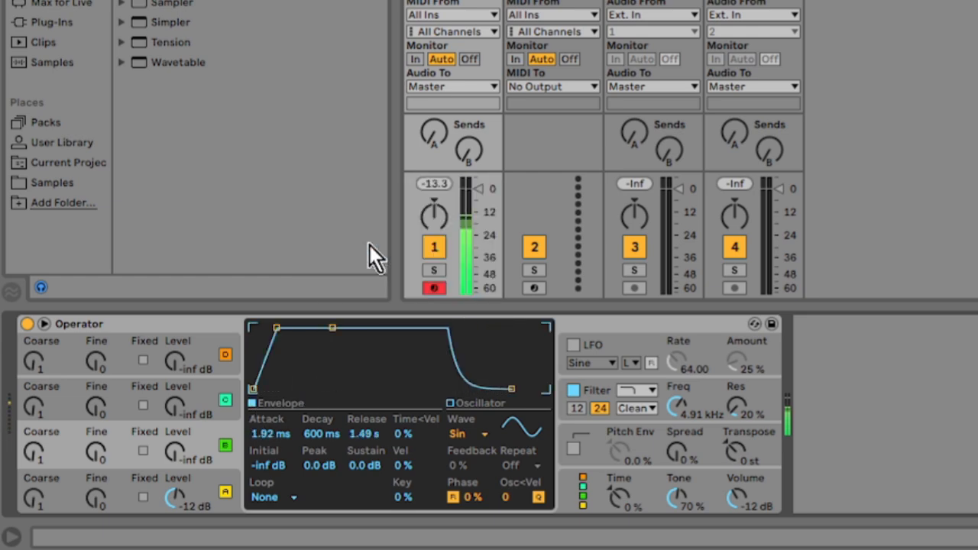
# Step: Copy oscillator A's settings into oscillator B and detune B's Fine value to 20
pyautogui.rightClick(320, 351)
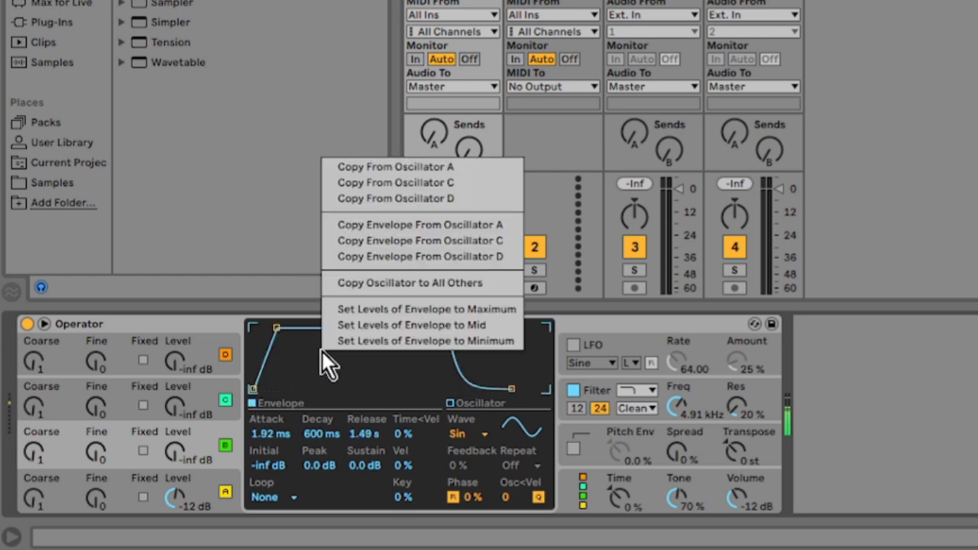
pyautogui.click(375, 168)
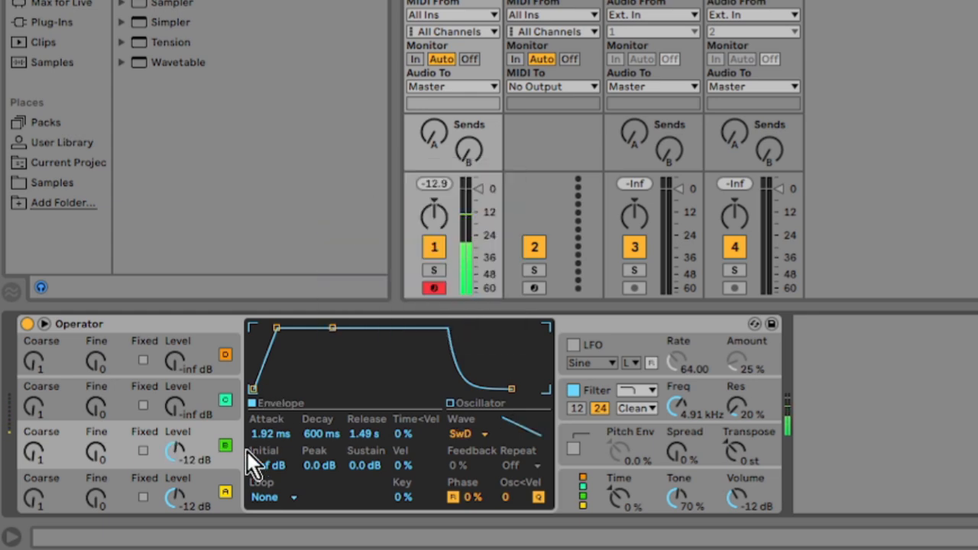
pyautogui.click(565, 486)
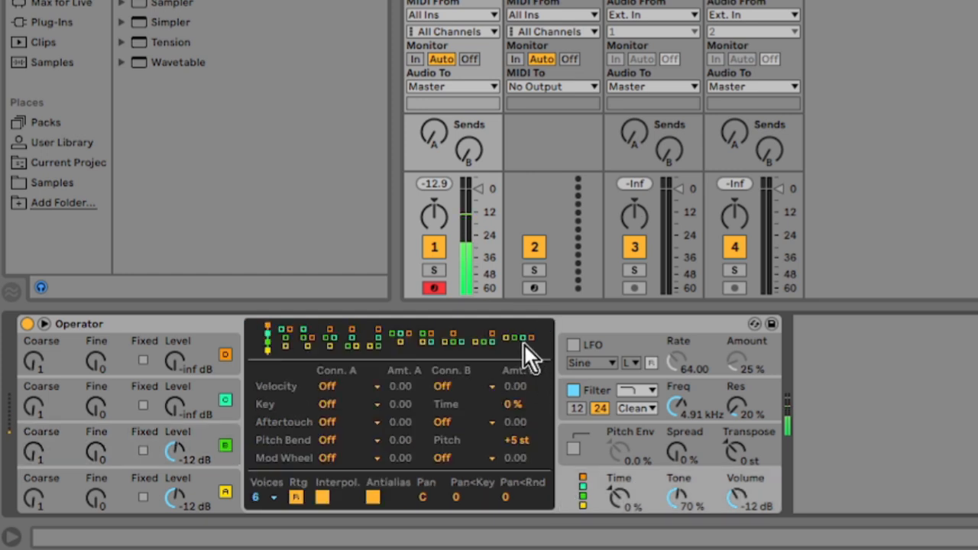
pyautogui.moveTo(103, 458); pyautogui.dragTo(104, 451)
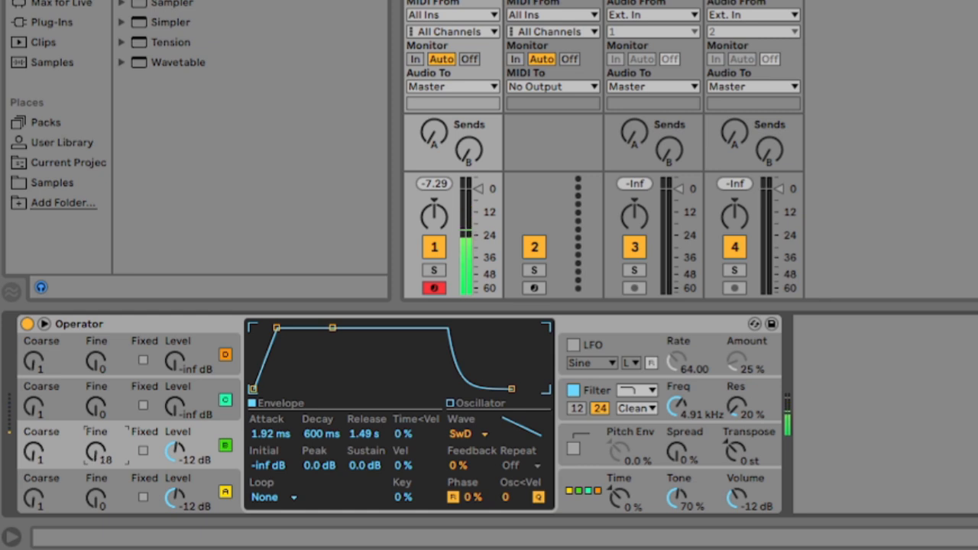
pyautogui.moveTo(103, 450); pyautogui.dragTo(104, 448)
# Step: Shape the filter envelope with 1.15 s decay, 20% sustain and -73% envelope amount
pyautogui.click(689, 385)
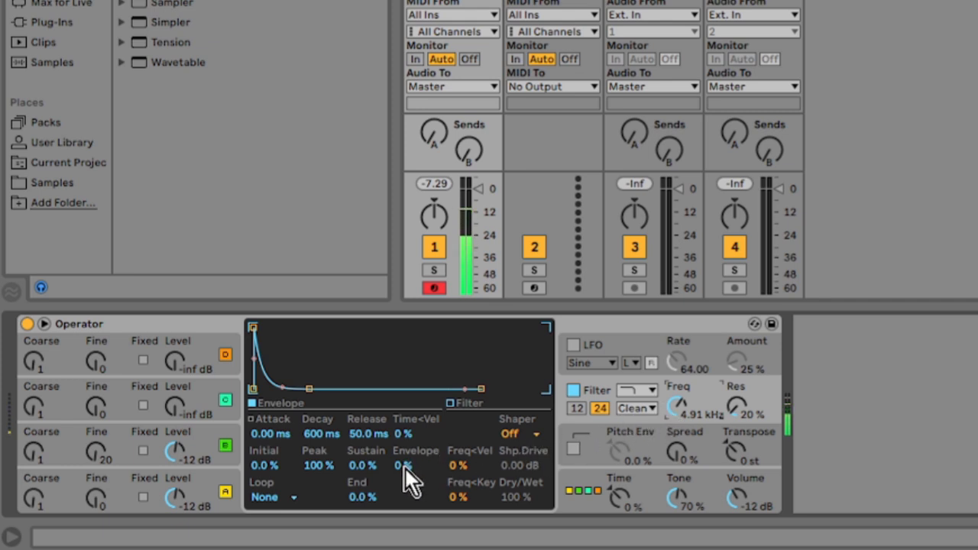
pyautogui.moveTo(252, 327); pyautogui.dragTo(308, 327)
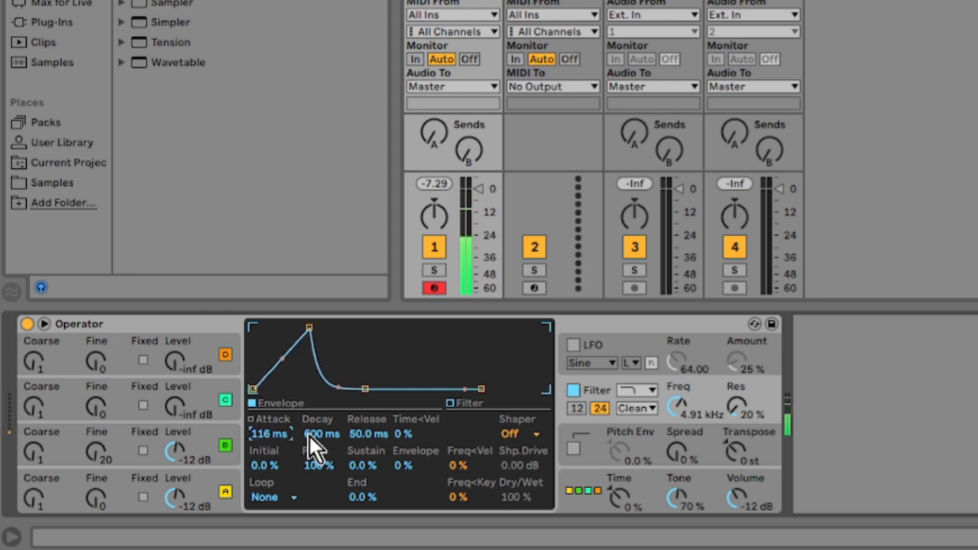
pyautogui.moveTo(312, 437); pyautogui.dragTo(312, 424)
pyautogui.moveTo(370, 473); pyautogui.dragTo(370, 424)
pyautogui.click(371, 437)
pyautogui.moveTo(409, 467); pyautogui.dragTo(409, 489)
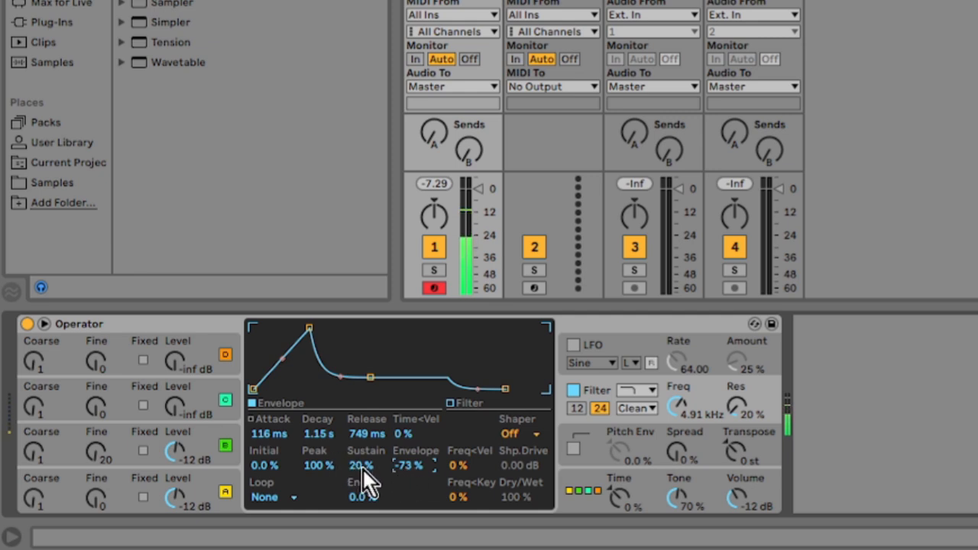
# Step: Set the filter envelope attack to 860 ms, release to 2.29 s and attack slope to 48%
pyautogui.moveTo(268, 434); pyautogui.dragTo(268, 413)
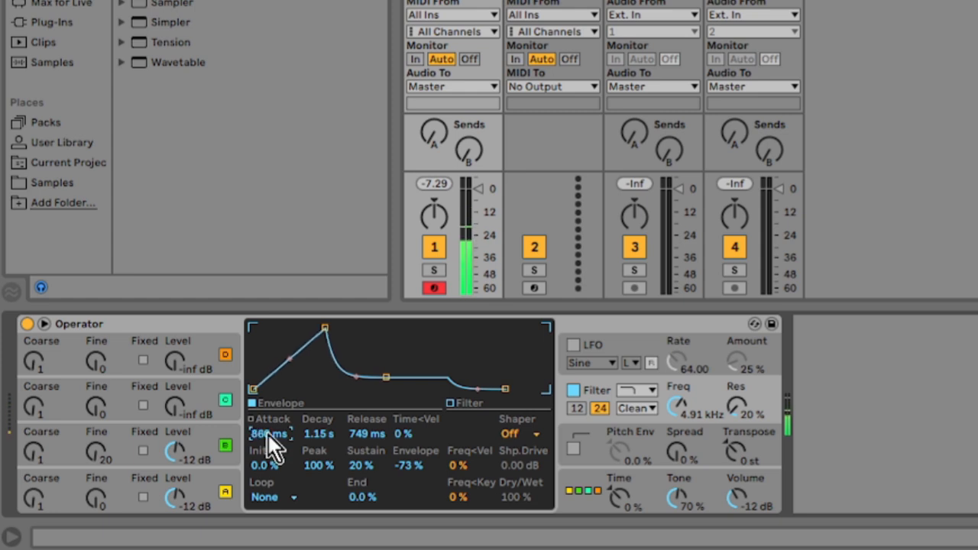
pyautogui.moveTo(366, 441); pyautogui.dragTo(366, 408)
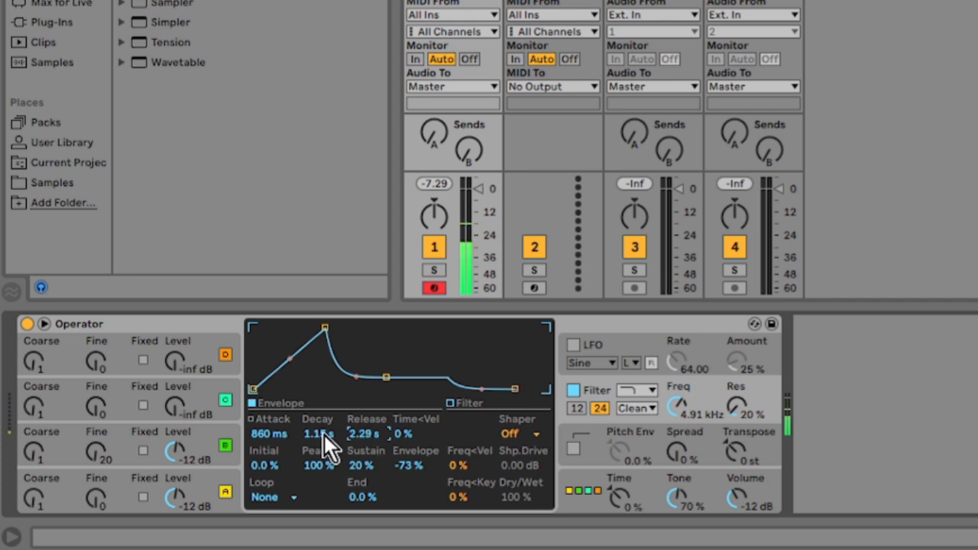
pyautogui.moveTo(290, 360); pyautogui.dragTo(289, 345)
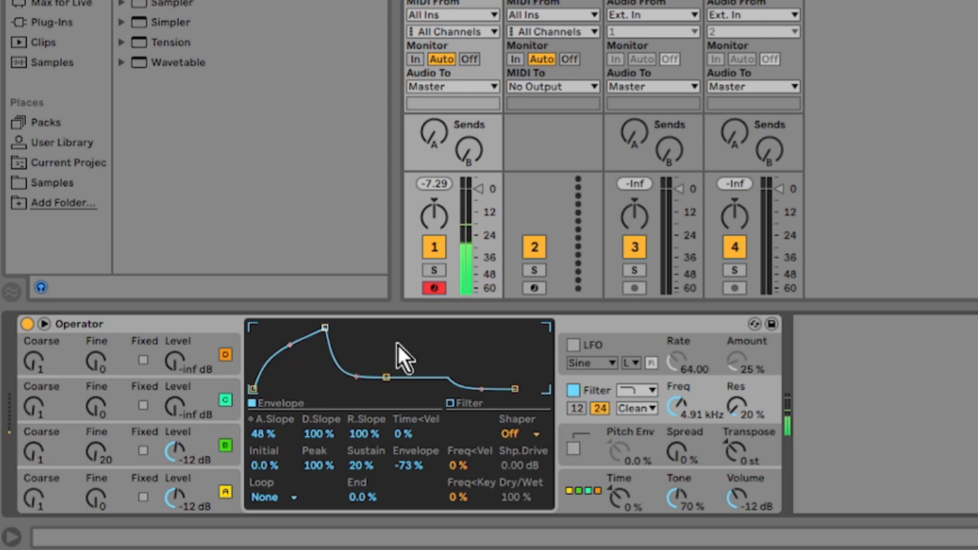
# Step: Set the filter shaper to 4Bit with 18% dry/wet and the filter frequency to 5.02 kHz
pyautogui.moveTo(677, 412)
pyautogui.mouseDown()
pyautogui.moveTo(677, 382)
pyautogui.moveTo(677, 418)
pyautogui.mouseUp()
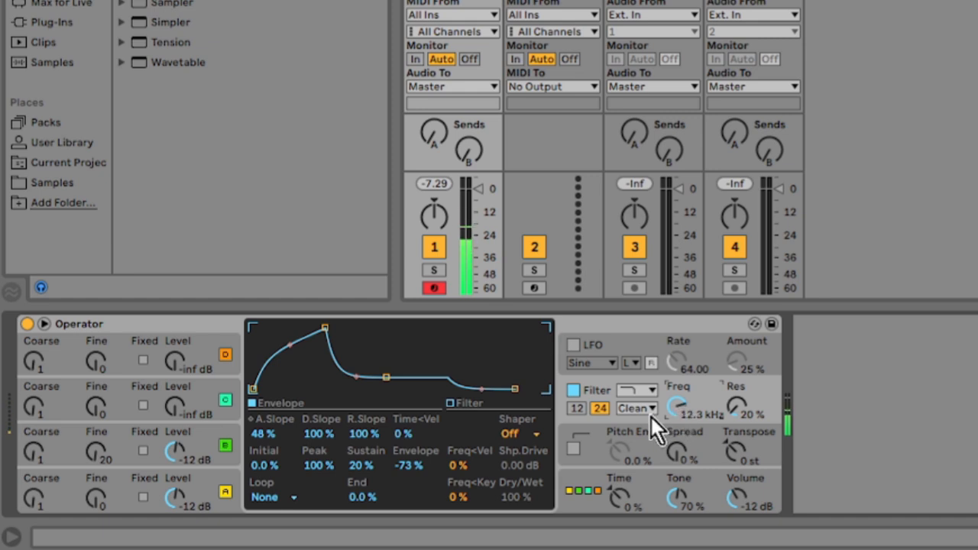
pyautogui.click(517, 437)
pyautogui.click(517, 419)
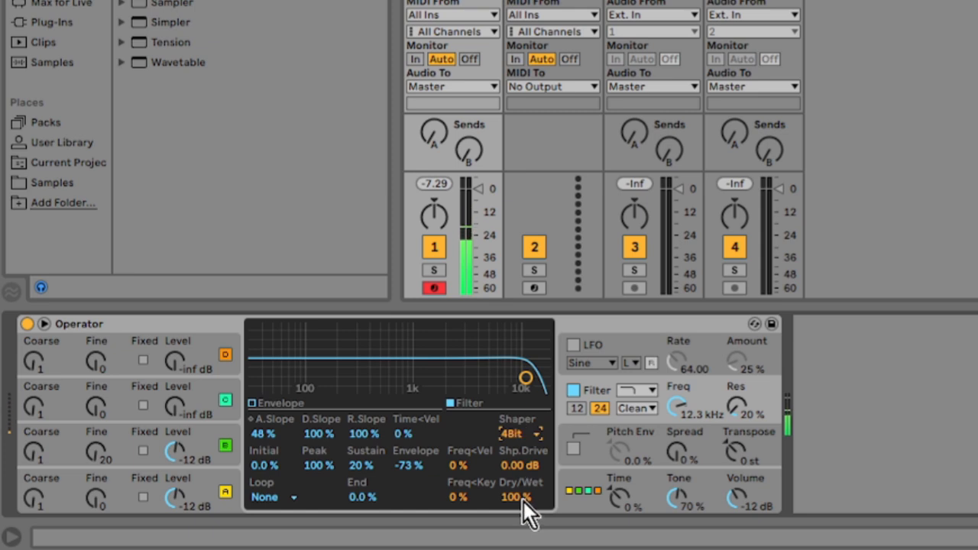
pyautogui.moveTo(523, 501); pyautogui.dragTo(523, 514)
pyautogui.moveTo(684, 410)
pyautogui.mouseDown()
pyautogui.moveTo(684, 429)
pyautogui.moveTo(684, 410)
pyautogui.mouseUp()
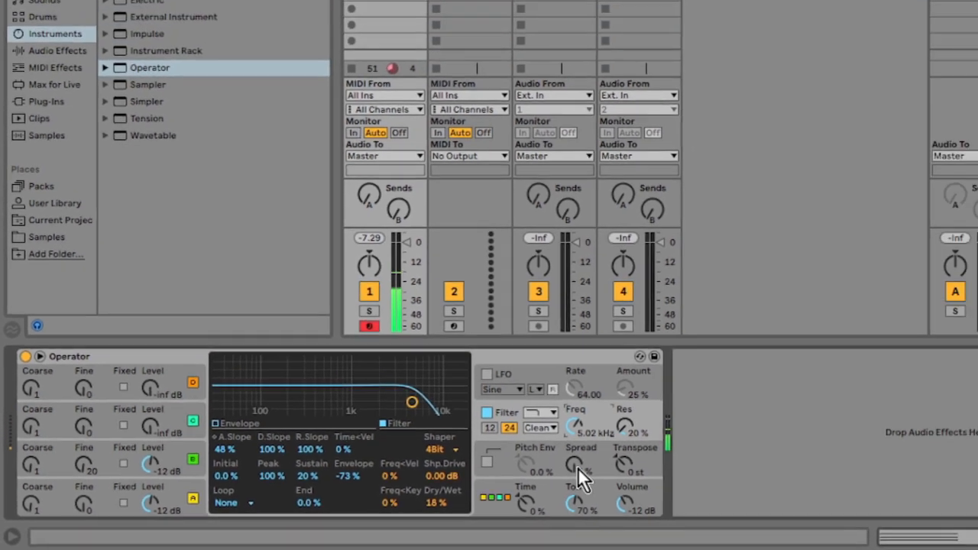
# Step: Add an Echo audio effect after Operator on the track and replay the clip
pyautogui.press('space')
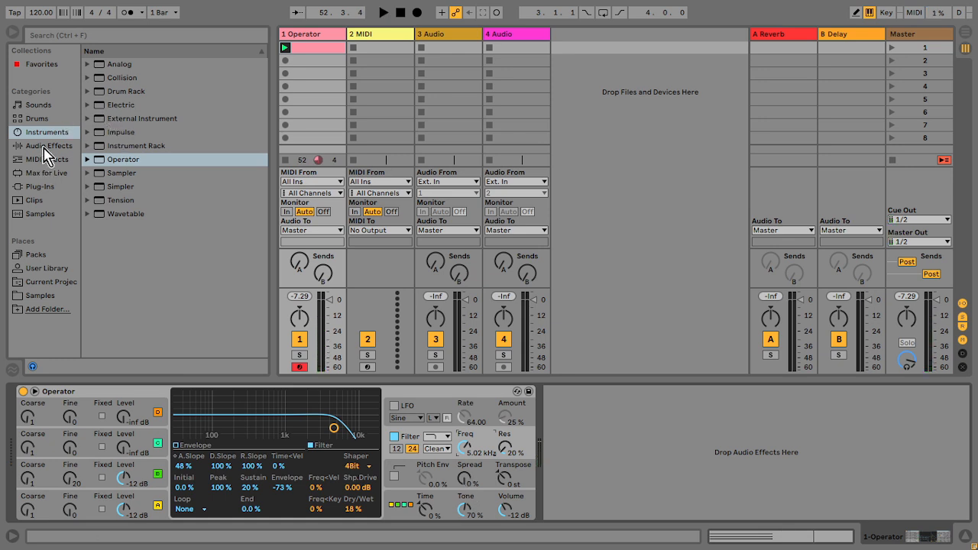
pyautogui.click(49, 145)
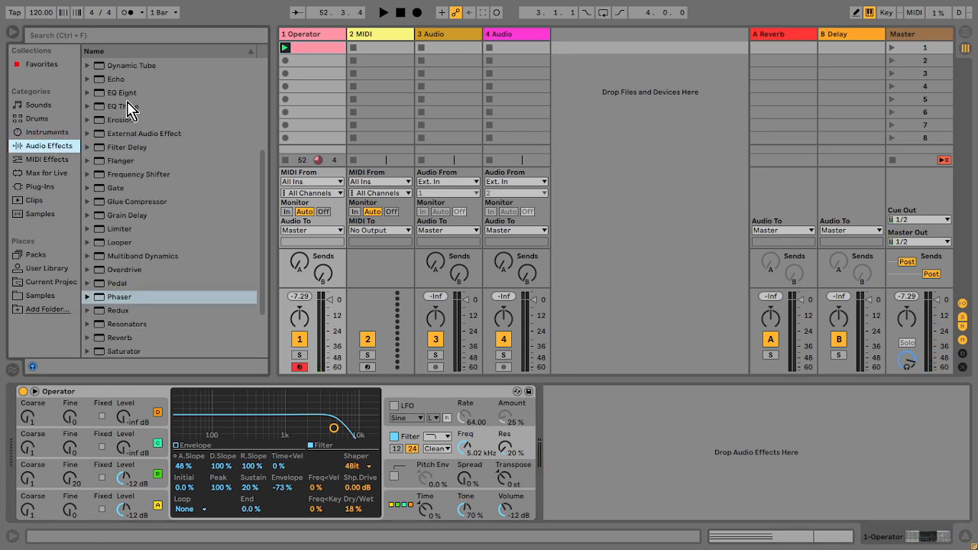
pyautogui.moveTo(125, 79); pyautogui.dragTo(661, 492)
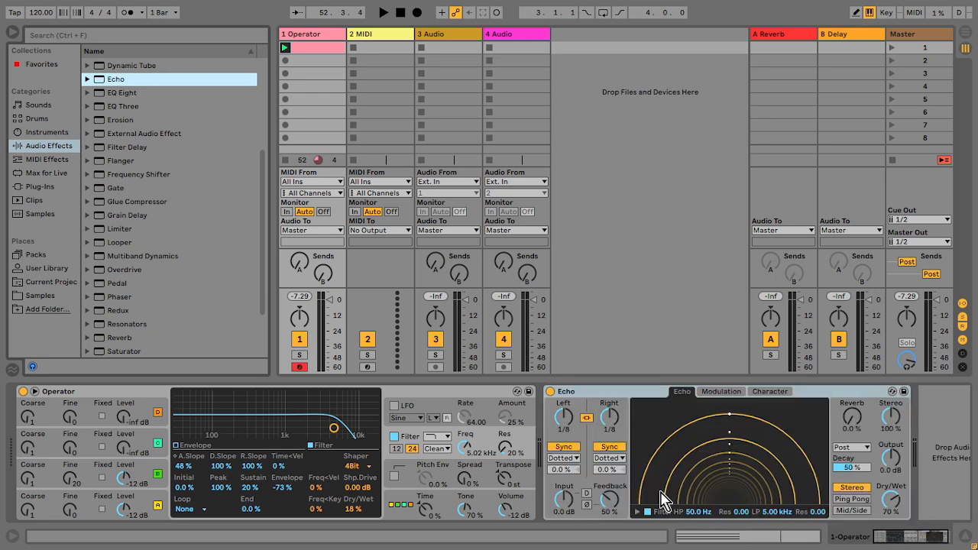
pyautogui.press('space')
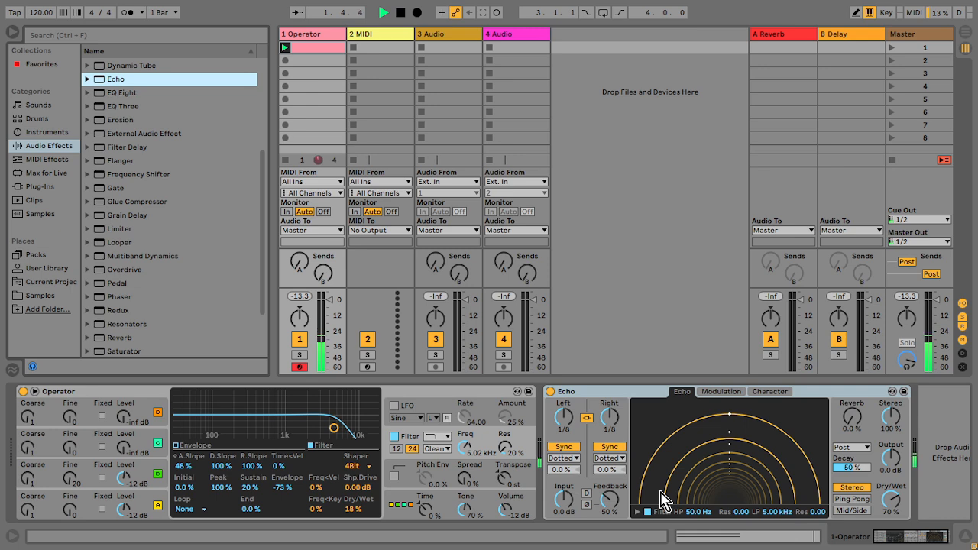
pyautogui.doubleClick(332, 49)
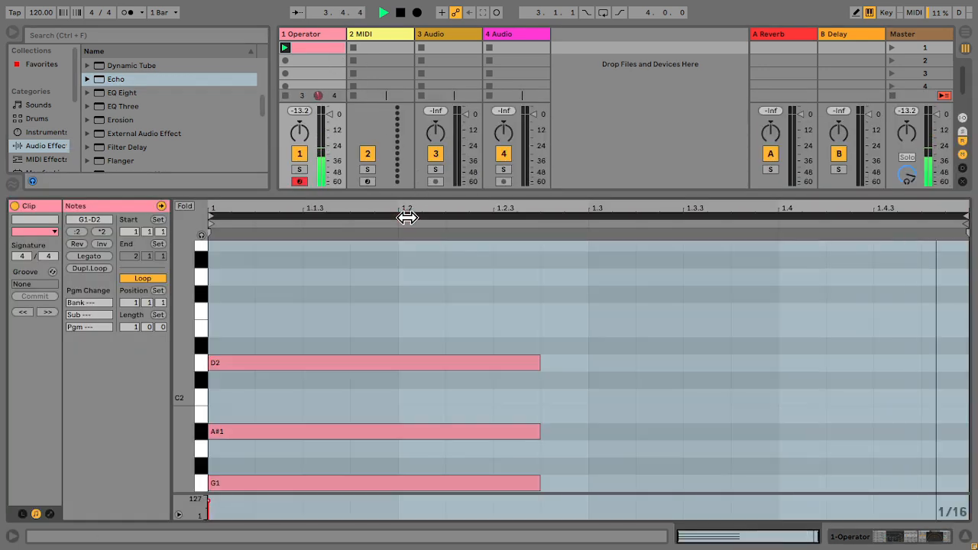
# Step: Duplicate the clip loop to two bars and nudge the second chord two grid steps later
pyautogui.click(406, 217)
pyautogui.hotkey('ctrl', 'd')
pyautogui.moveTo(640, 350); pyautogui.dragTo(657, 507)
pyautogui.press('Right')
pyautogui.press('Right')
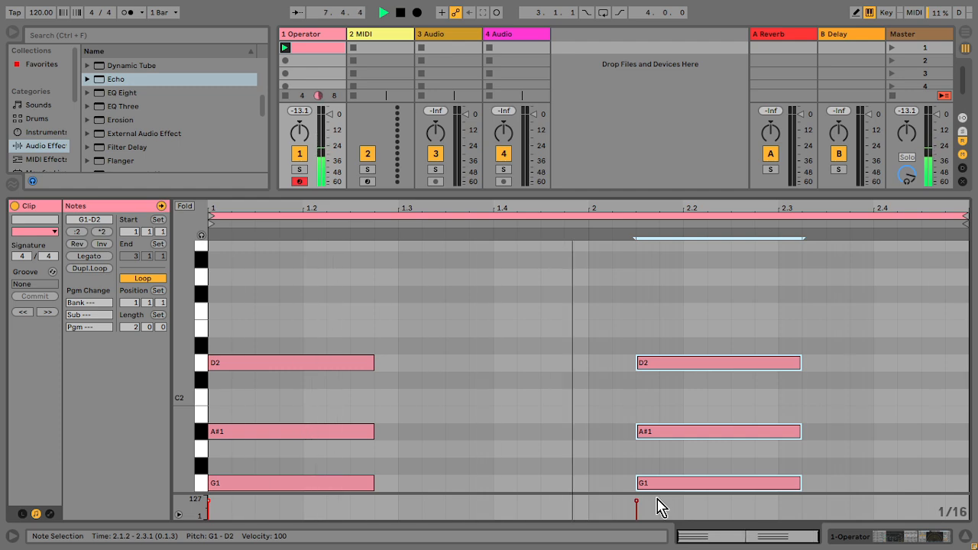
# Step: In Echo, set the high-pass filter to 632 Hz, feedback to 98% and dry/wet to 56%
pyautogui.hotkey('shift', 'Tab')
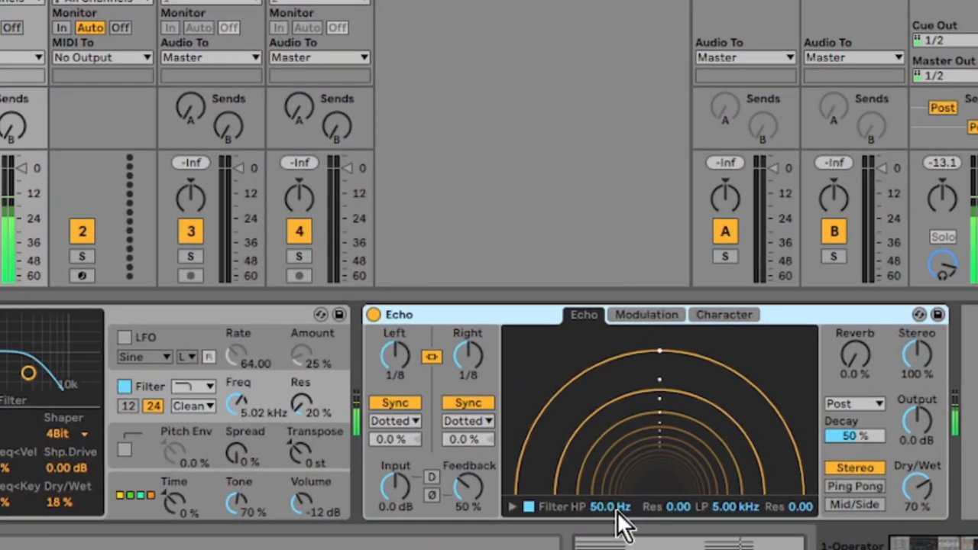
pyautogui.moveTo(640, 508); pyautogui.dragTo(617, 474)
pyautogui.moveTo(735, 512)
pyautogui.mouseDown()
pyautogui.moveTo(736, 538)
pyautogui.moveTo(735, 512)
pyautogui.mouseUp()
pyautogui.press('Delete')
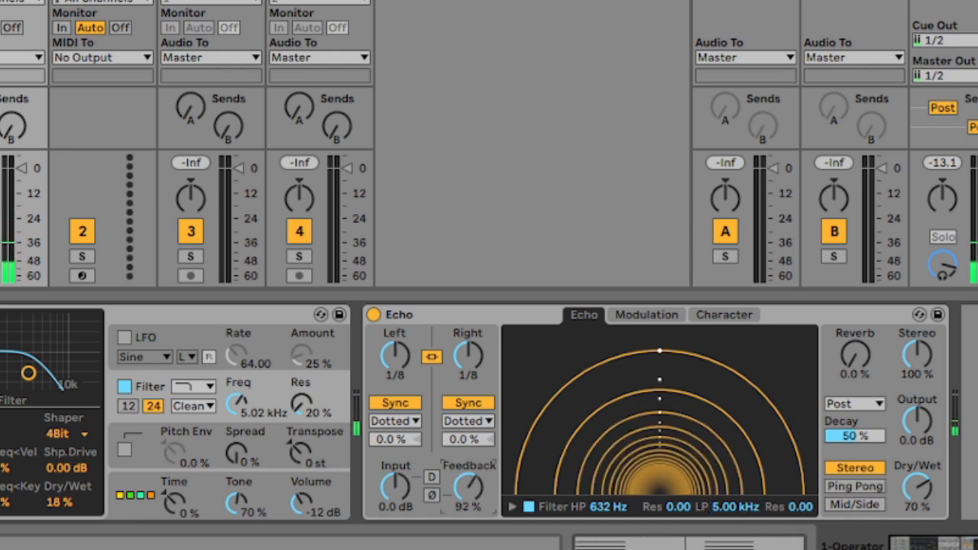
pyautogui.moveTo(480, 483); pyautogui.dragTo(480, 449)
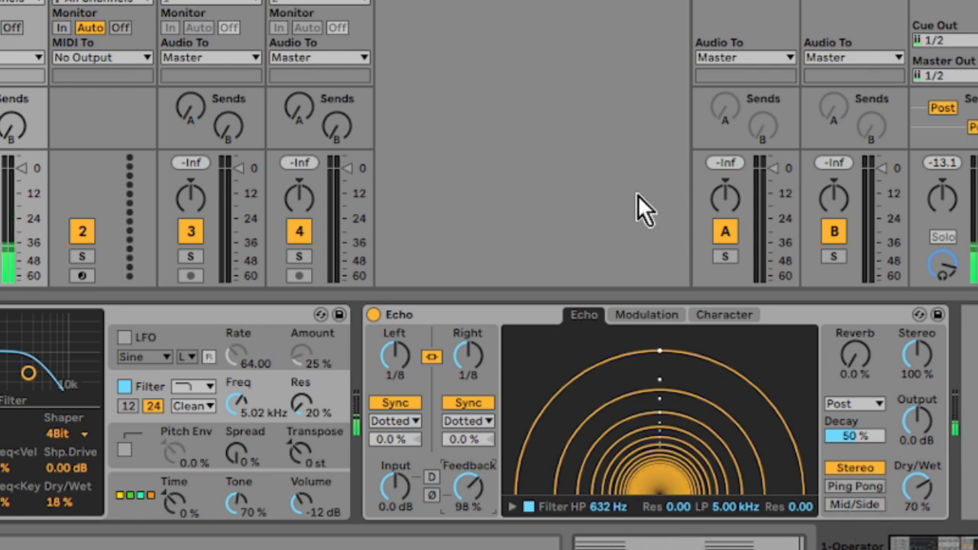
pyautogui.moveTo(911, 511); pyautogui.dragTo(910, 521)
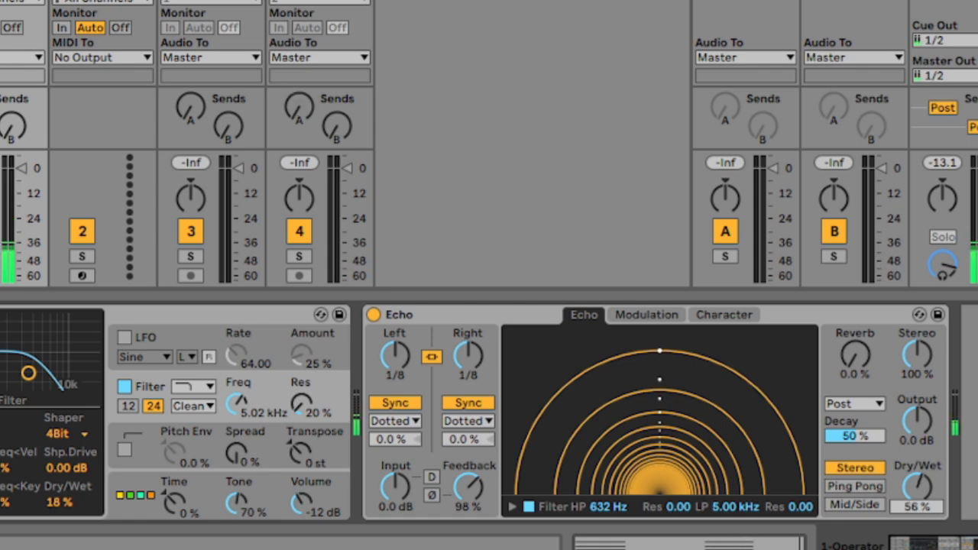
# Step: Add a Glue Compressor after Echo and set its makeup gain to 5.87 dB
pyautogui.doubleClick(1, 1)
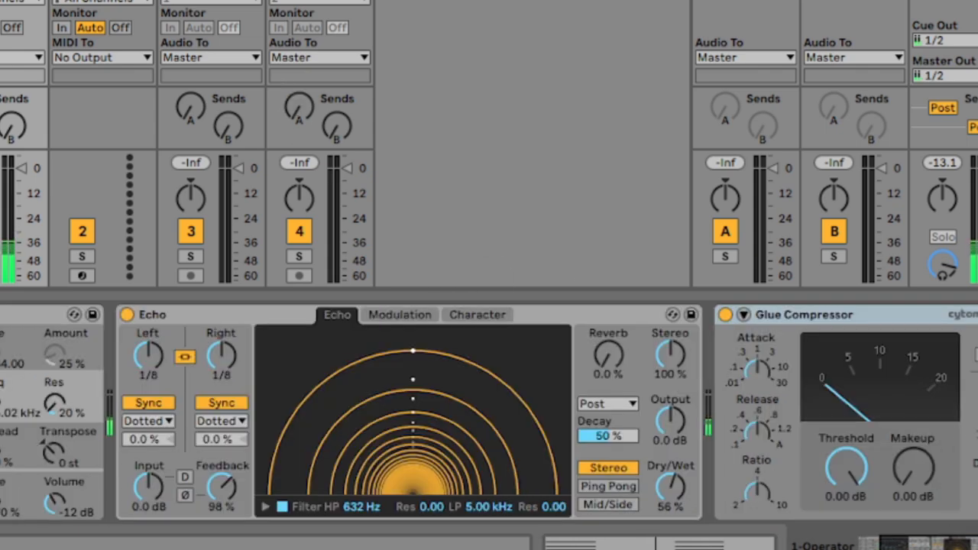
pyautogui.moveTo(901, 469); pyautogui.dragTo(901, 440)
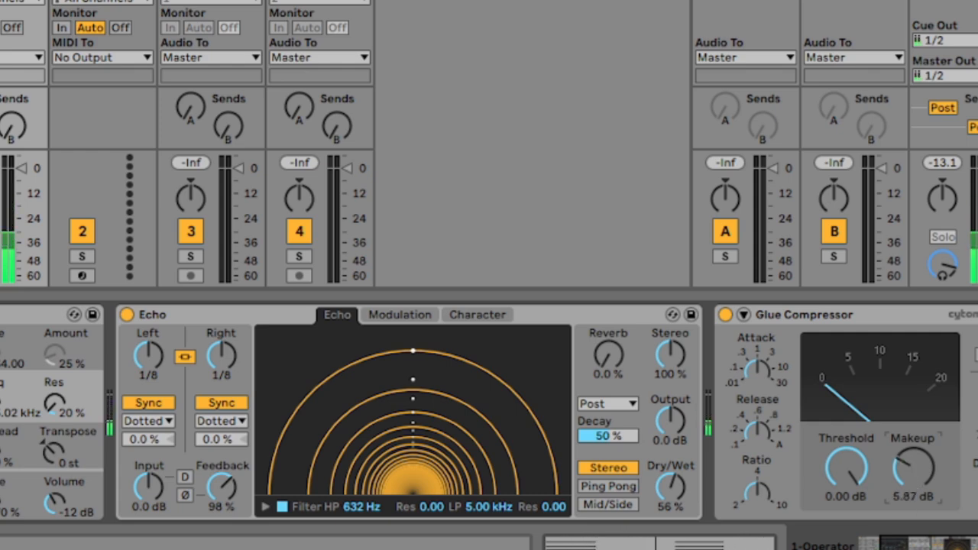
# Step: Set Operator's filter frequency to 1.84 kHz and route velocity to Filter Freq with amount 50
pyautogui.hscroll(-4, 489, 412)
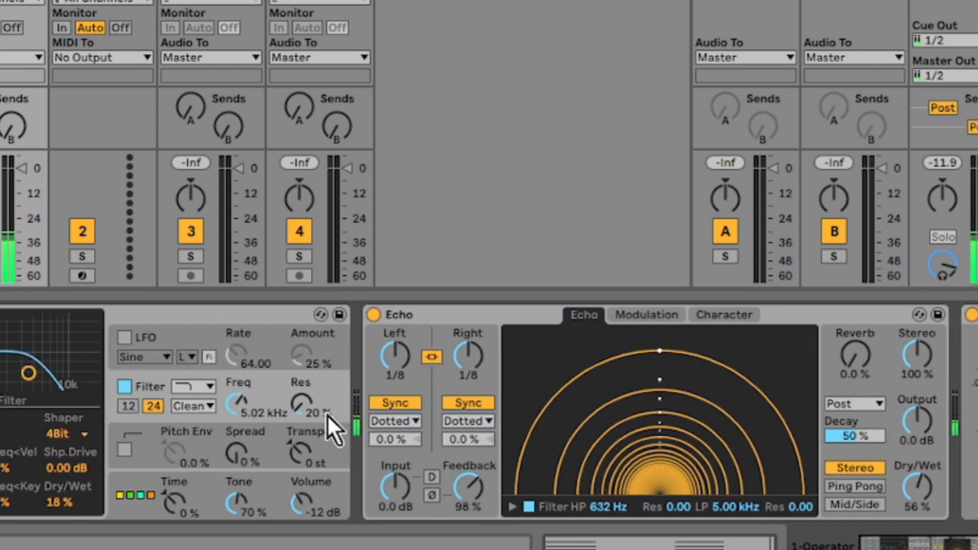
pyautogui.moveTo(242, 409); pyautogui.dragTo(242, 425)
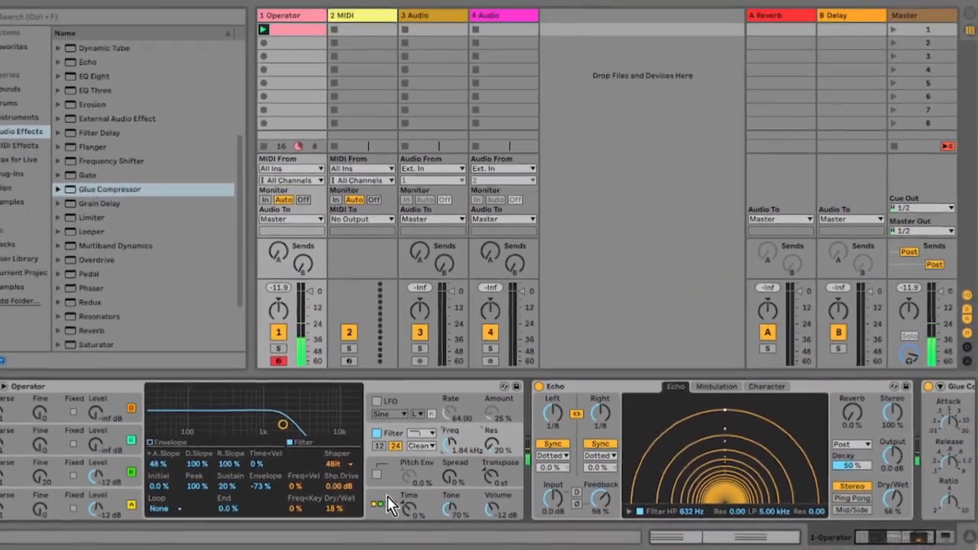
pyautogui.click(345, 494)
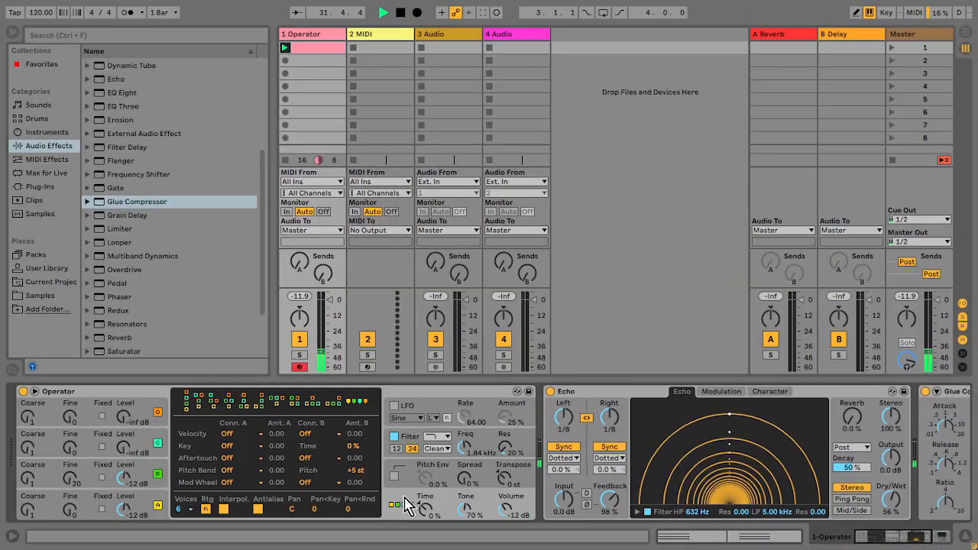
pyautogui.click(158, 422)
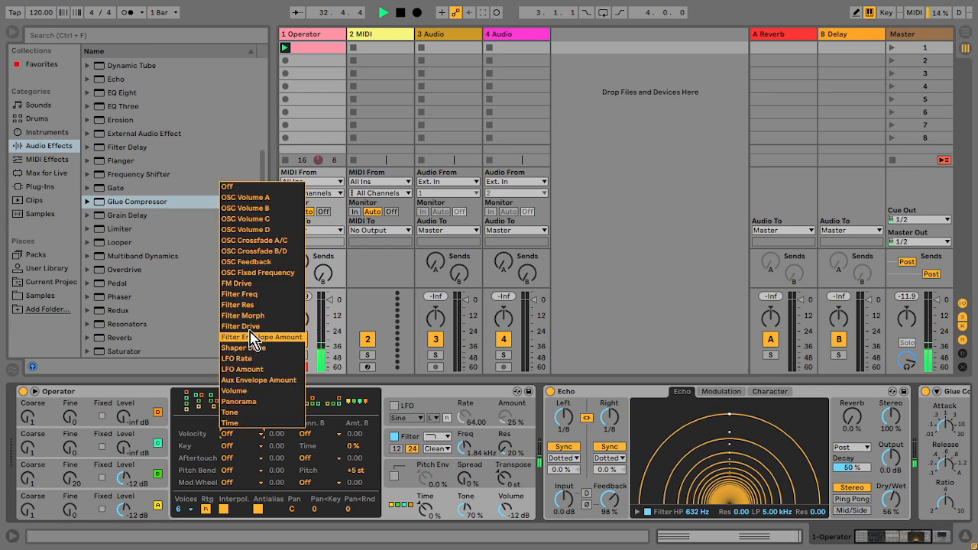
pyautogui.click(254, 294)
pyautogui.moveTo(277, 433); pyautogui.dragTo(277, 437)
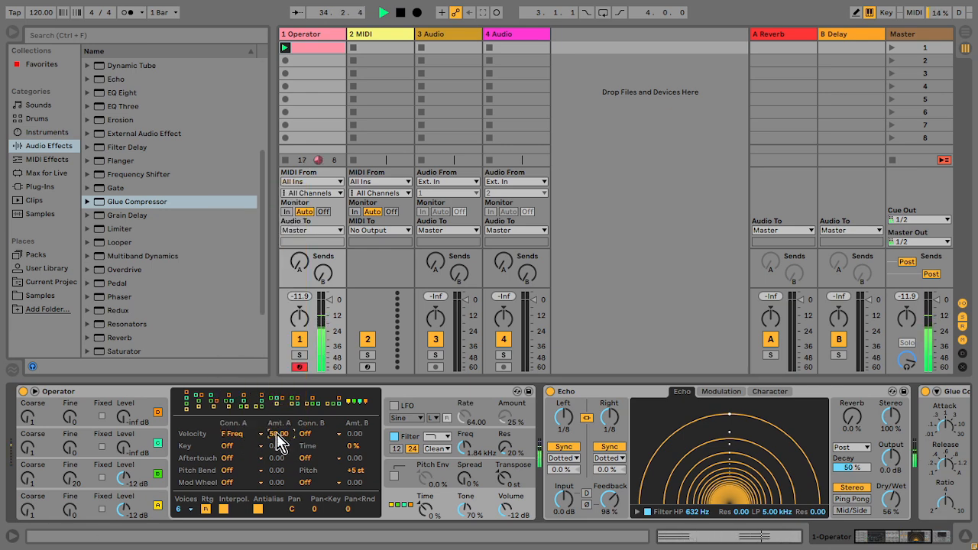
# Step: Open the clip and lower the velocity of the second chord's notes to 37
pyautogui.doubleClick(315, 49)
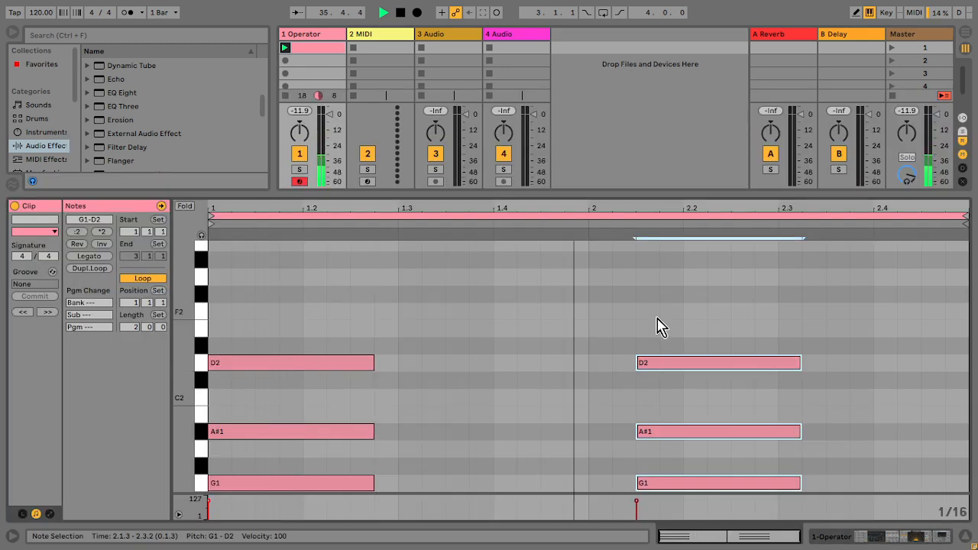
pyautogui.click(660, 394)
pyautogui.click(637, 484)
pyautogui.moveTo(634, 481); pyautogui.dragTo(684, 366)
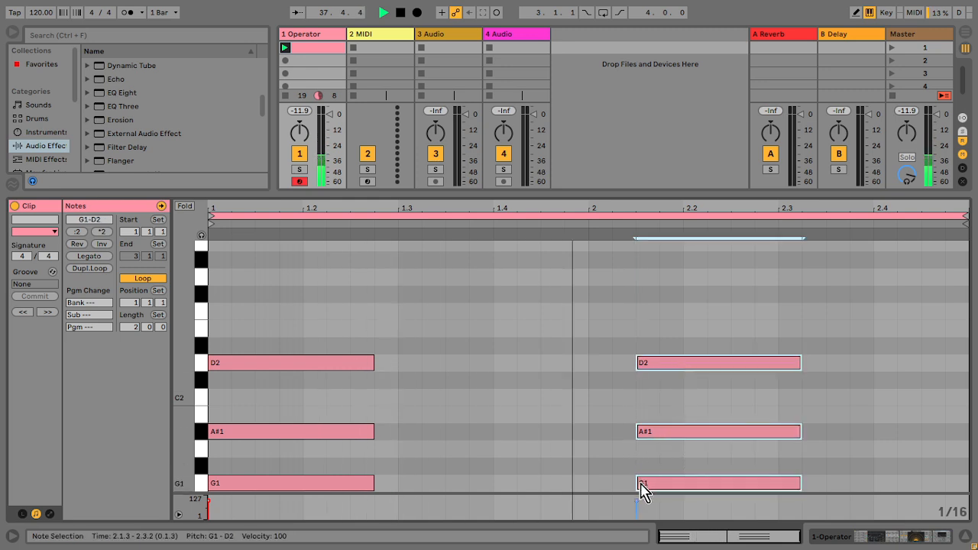
pyautogui.moveTo(636, 501); pyautogui.dragTo(636, 513)
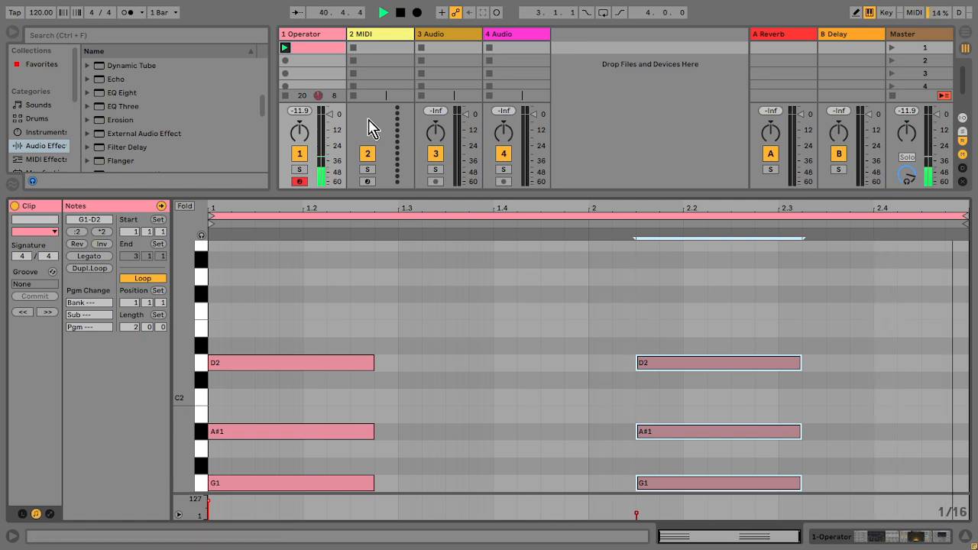
# Step: Raise Operator's filter frequency to 7.02 kHz
pyautogui.click(319, 42)
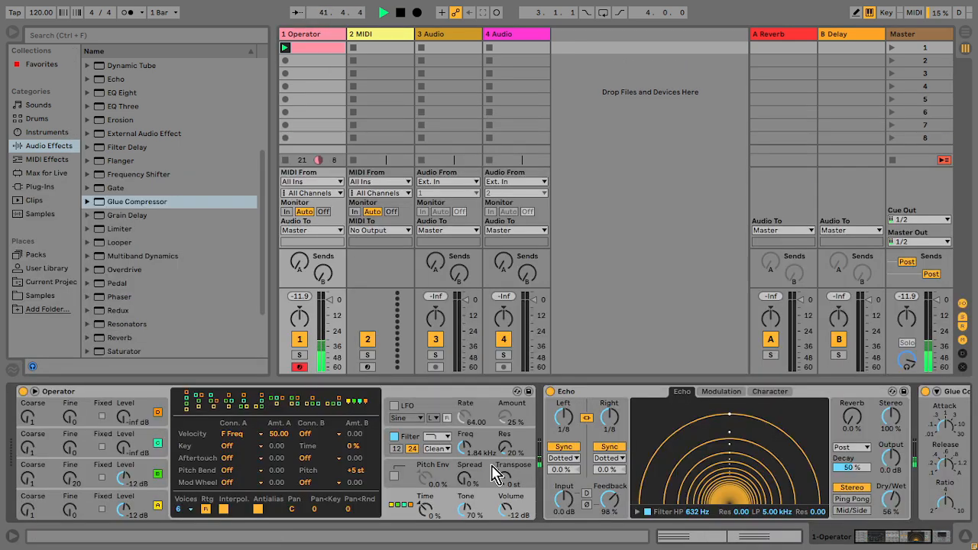
pyautogui.moveTo(467, 457); pyautogui.dragTo(466, 437)
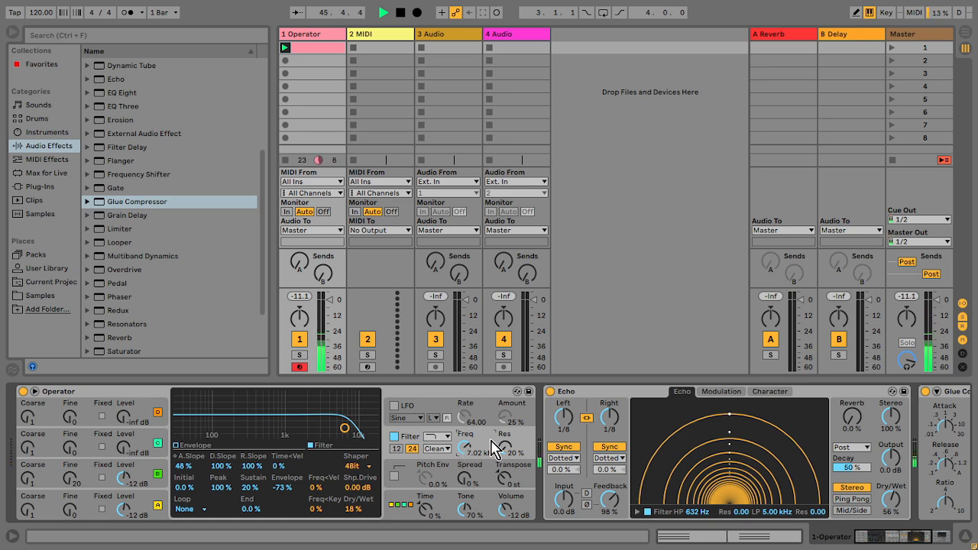
# Step: Set the Echo reverb amount to 34% and enable Ping Pong
pyautogui.moveTo(852, 419); pyautogui.dragTo(852, 410)
pyautogui.moveTo(852, 419); pyautogui.dragTo(859, 428)
pyautogui.click(854, 499)
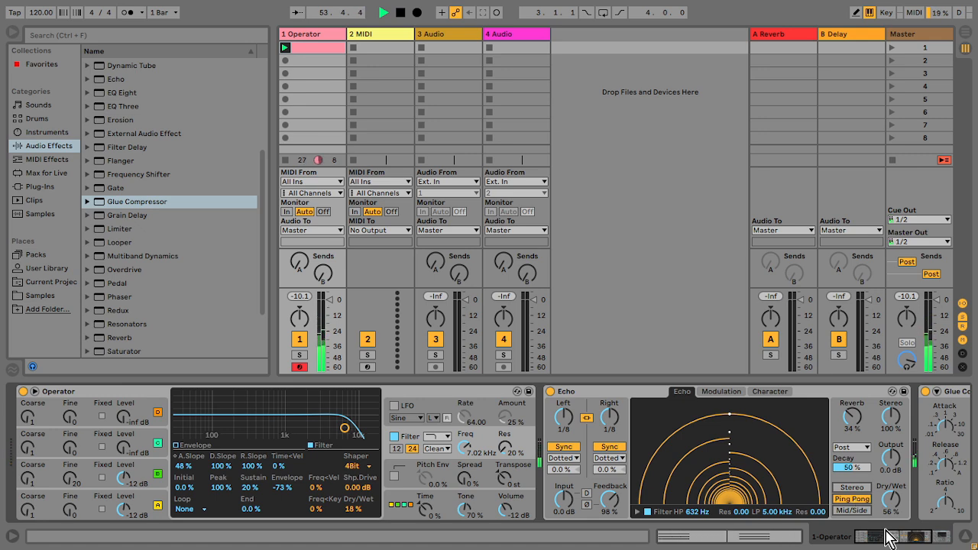
# Step: Open the clip and duplicate the second chord right after it
pyautogui.moveTo(890, 536); pyautogui.dragTo(899, 537)
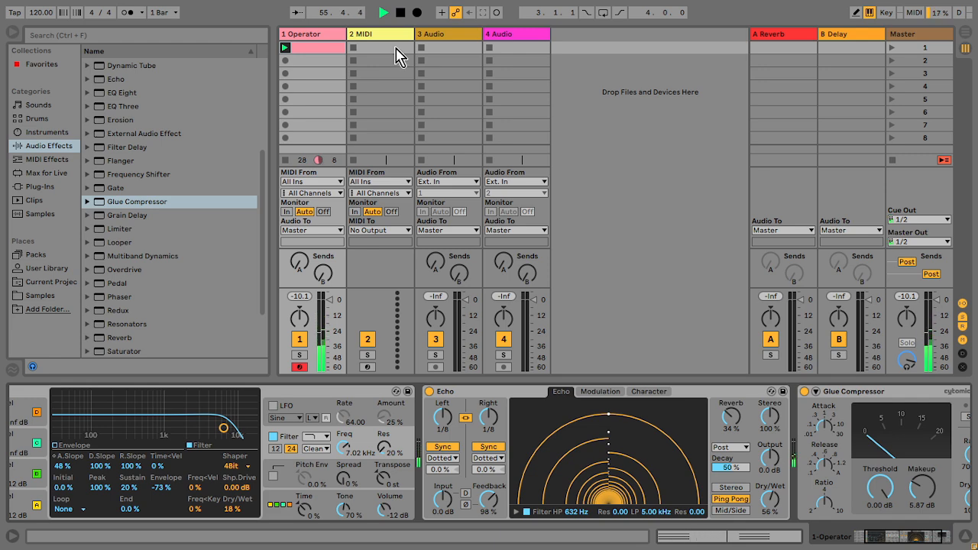
pyautogui.doubleClick(328, 49)
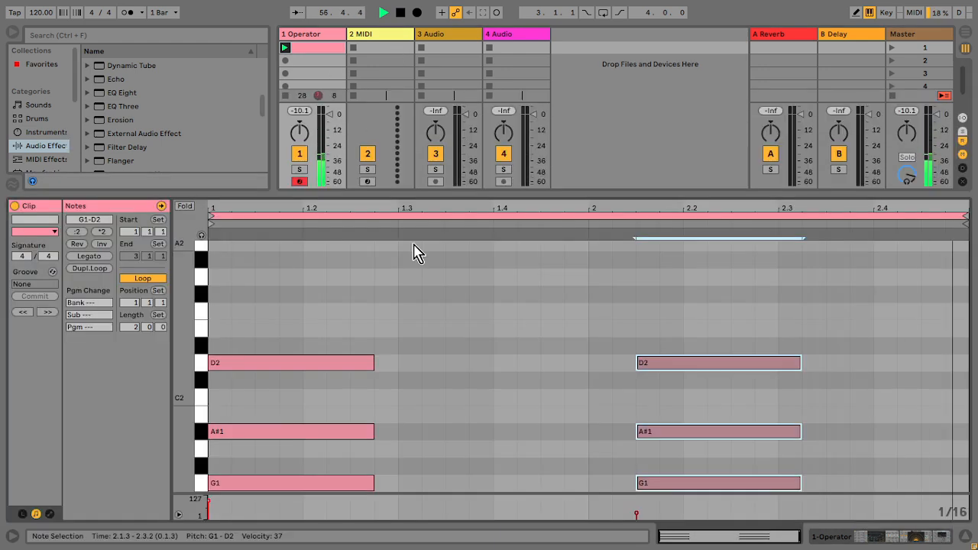
pyautogui.moveTo(757, 343); pyautogui.dragTo(734, 504)
pyautogui.hotkey('ctrl', 'd')
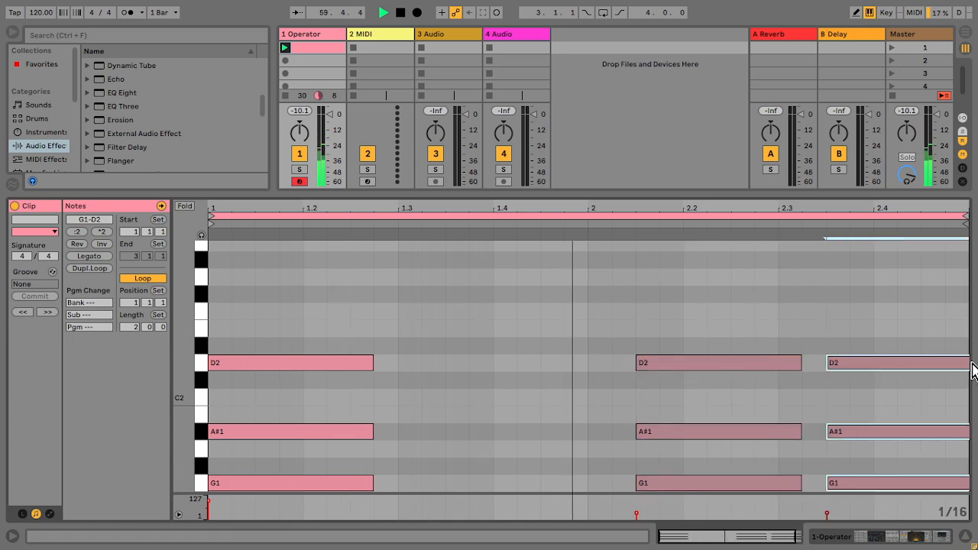
# Step: Shorten the duplicated chord to a sixteenth note and transpose it to G1, C2 and D#2
pyautogui.moveTo(894, 206); pyautogui.dragTo(874, 206)
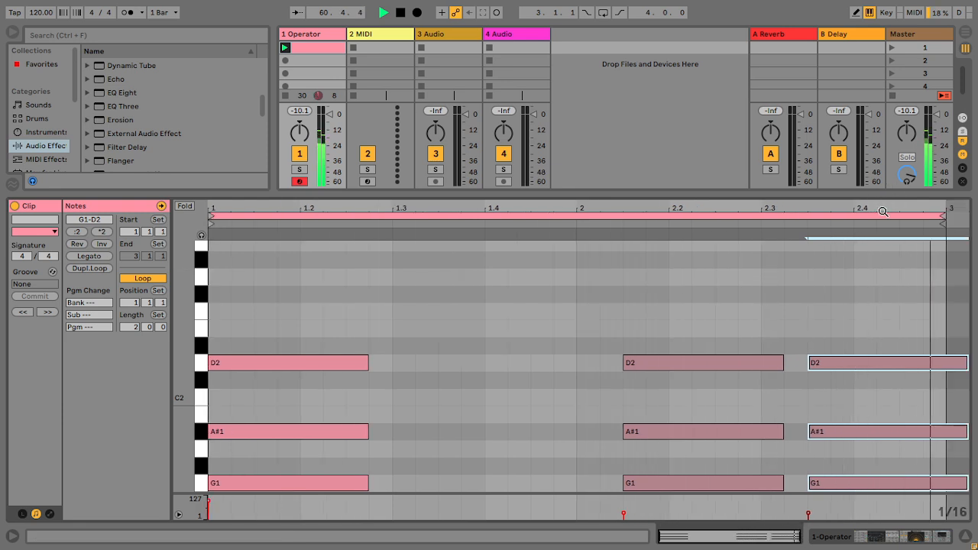
pyautogui.moveTo(965, 363); pyautogui.dragTo(826, 380)
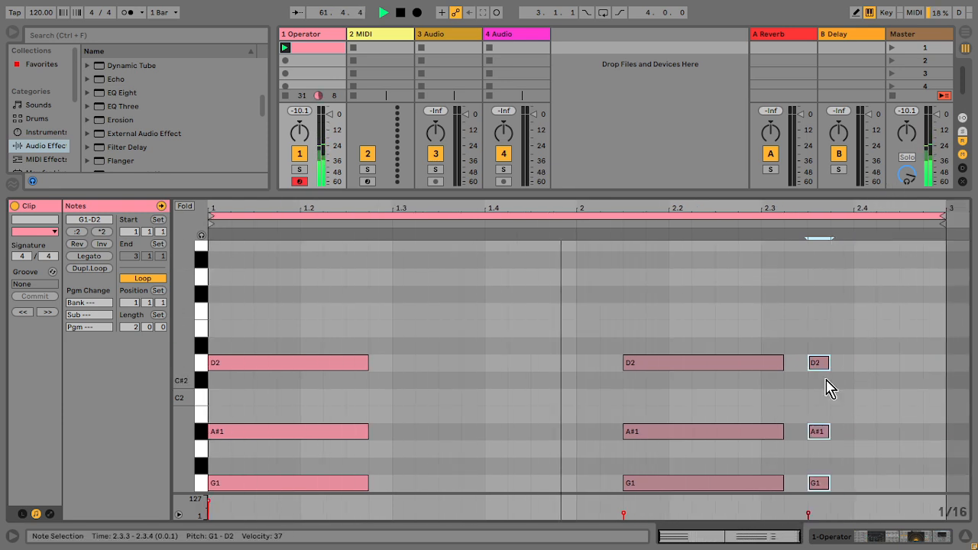
pyautogui.press('Up')
pyautogui.press('Up')
pyautogui.press('Up')
pyautogui.press('Up')
pyautogui.press('Up')
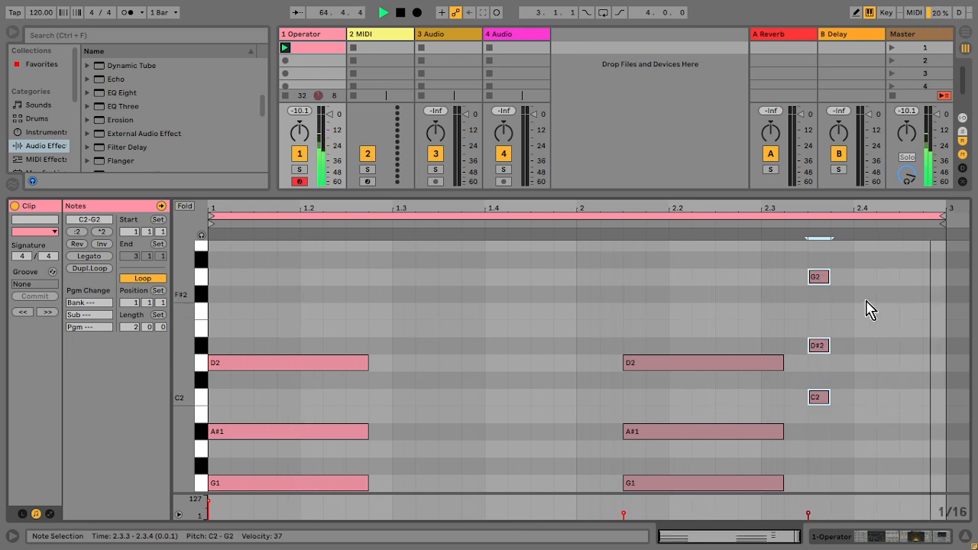
pyautogui.click(817, 277)
pyautogui.hotkey('shift', 'Down')
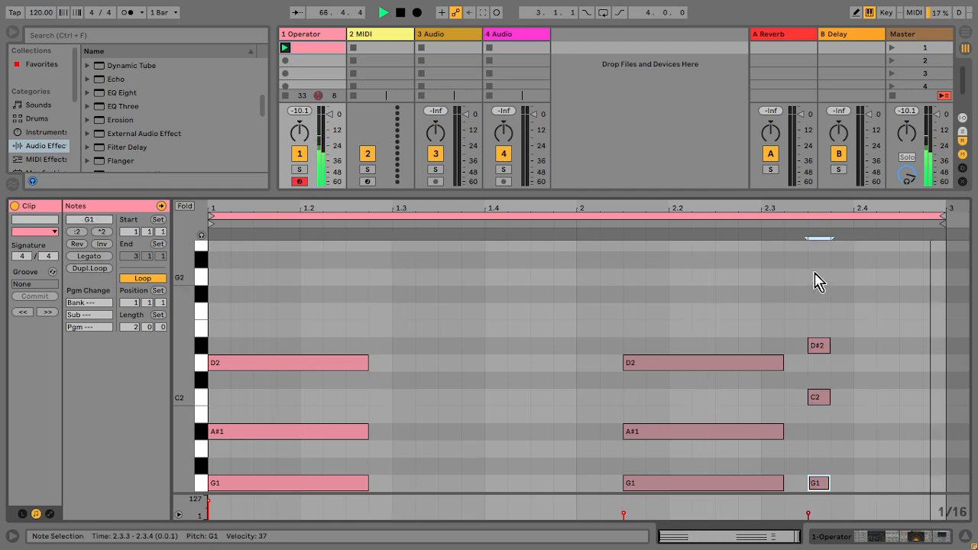
# Step: Route velocity's second modulation target to Time and set Operator's Time knob to 4%
pyautogui.hotkey('shift', 'Tab')
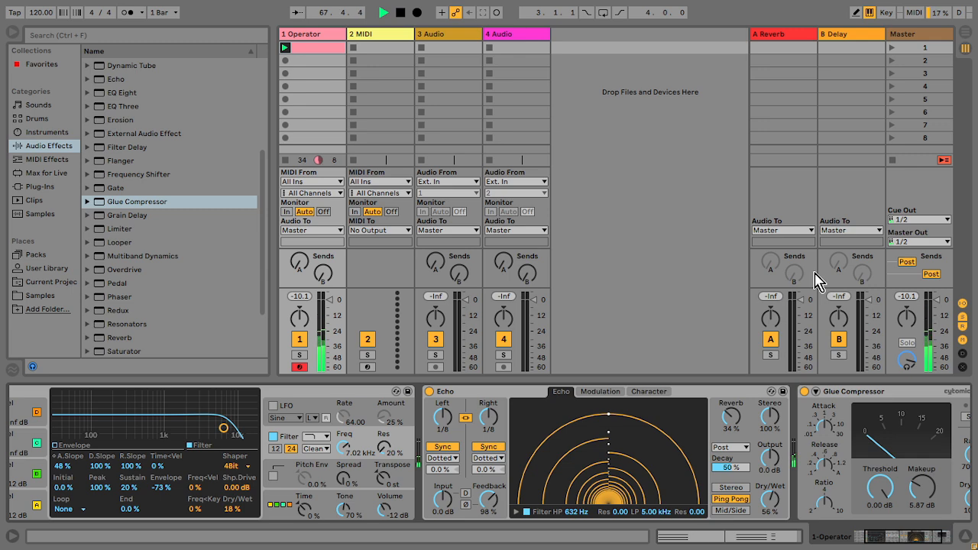
pyautogui.moveTo(900, 542); pyautogui.dragTo(890, 544)
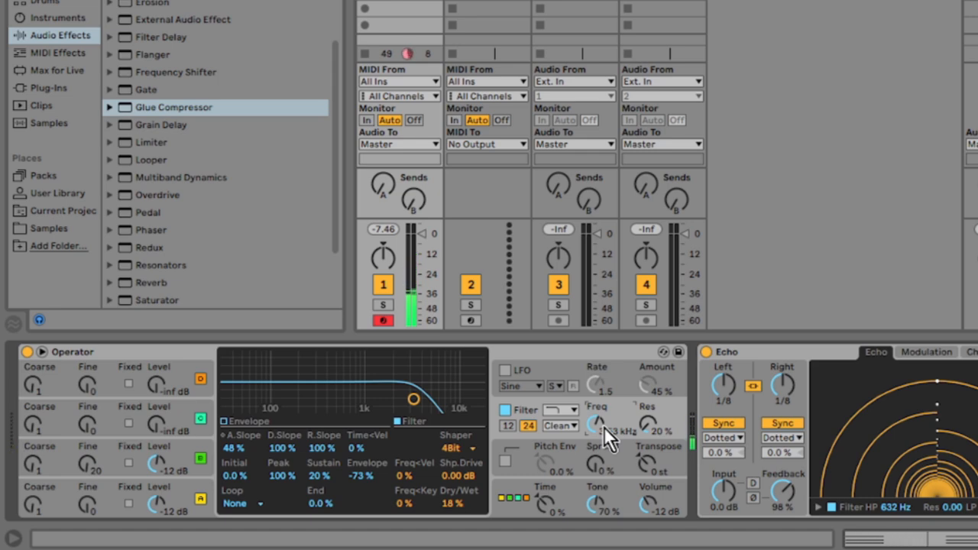
pyautogui.click(524, 420)
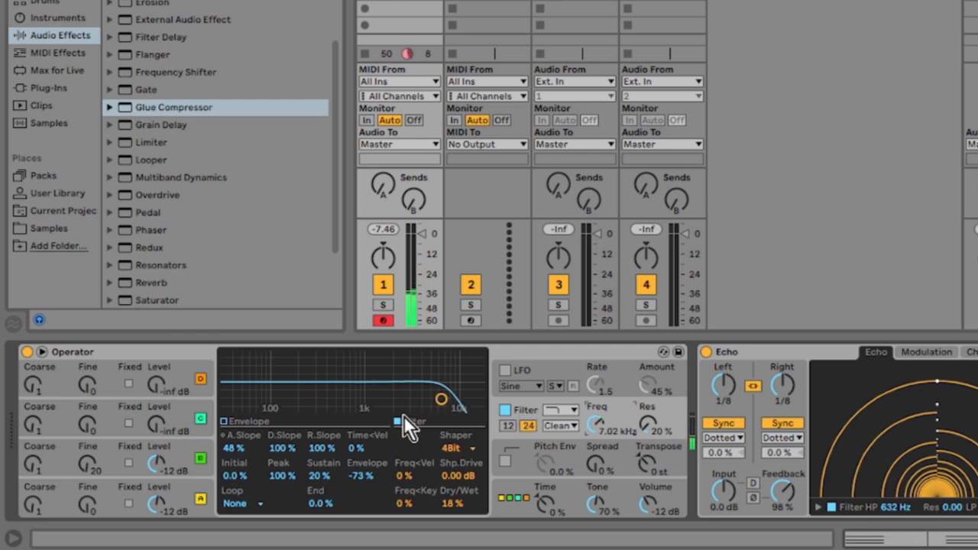
pyautogui.click(224, 422)
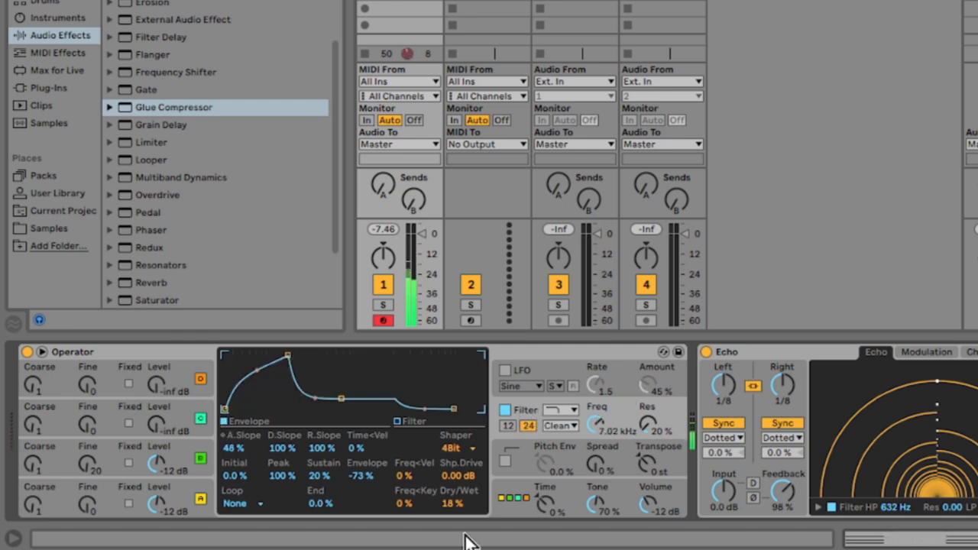
pyautogui.moveTo(546, 509); pyautogui.dragTo(546, 498)
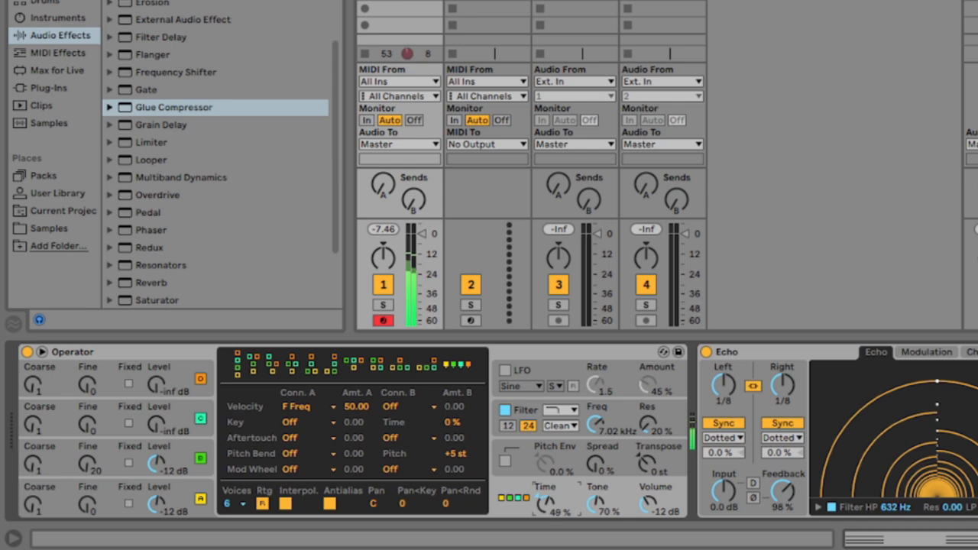
pyautogui.click(403, 409)
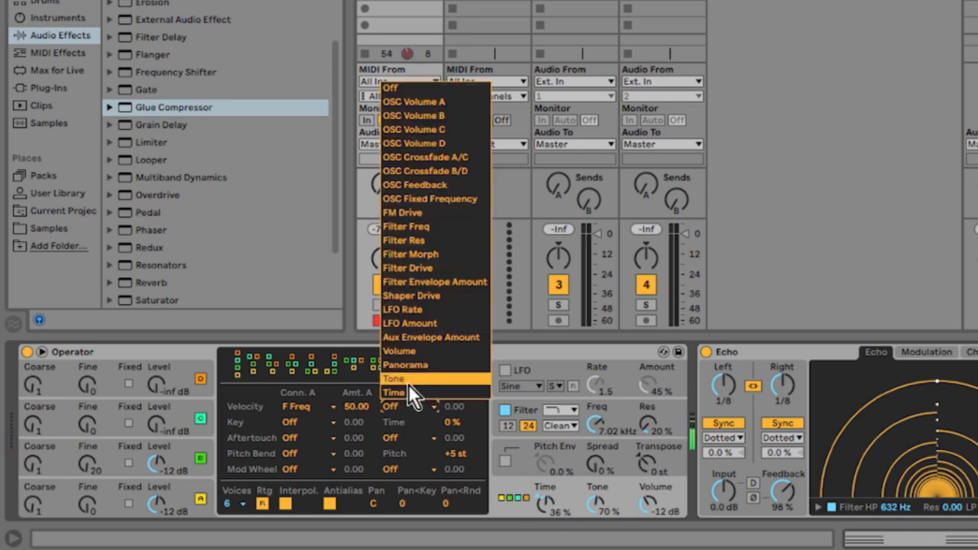
pyautogui.click(407, 392)
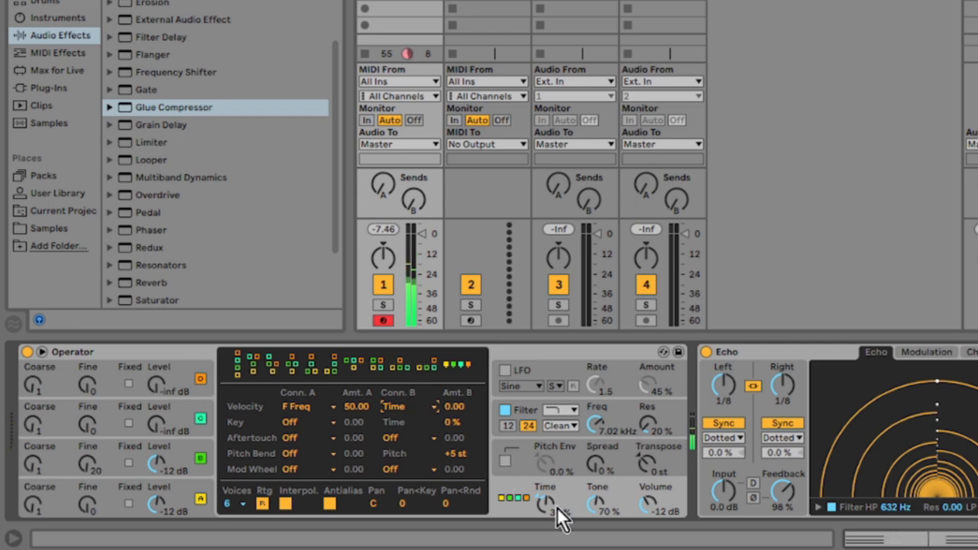
pyautogui.moveTo(552, 507); pyautogui.dragTo(552, 537)
pyautogui.moveTo(603, 452); pyautogui.dragTo(602, 420)
pyautogui.moveTo(601, 457); pyautogui.dragTo(601, 468)
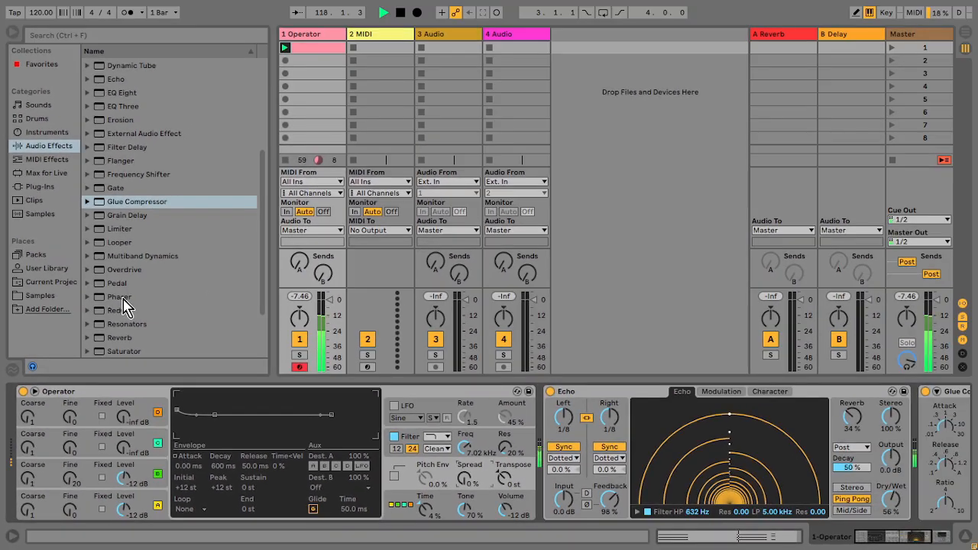
# Step: Add a Phaser after Operator with frequency 11.1 kHz, feedback 0.83 and LFO amount 48.4%
pyautogui.doubleClick(132, 279)
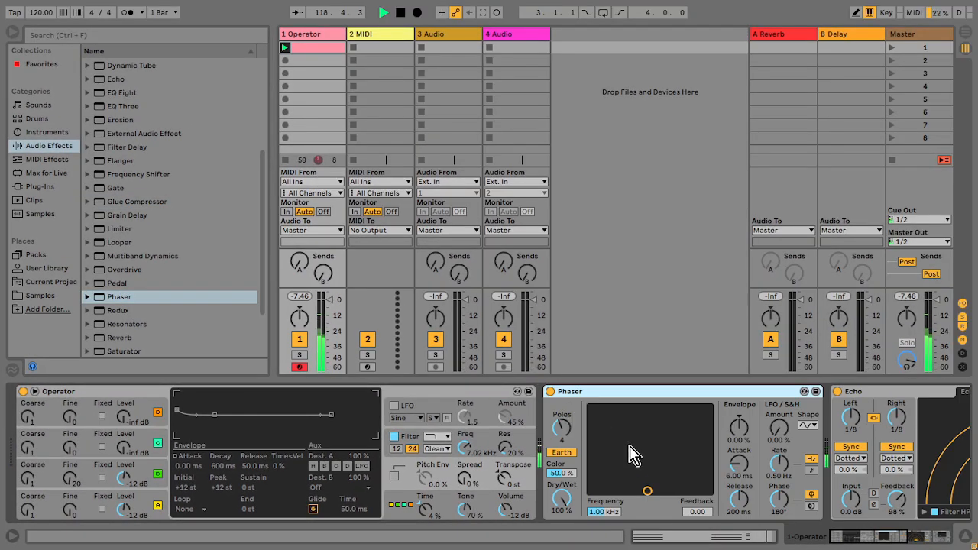
pyautogui.moveTo(647, 487); pyautogui.dragTo(698, 452)
pyautogui.moveTo(778, 428); pyautogui.dragTo(779, 419)
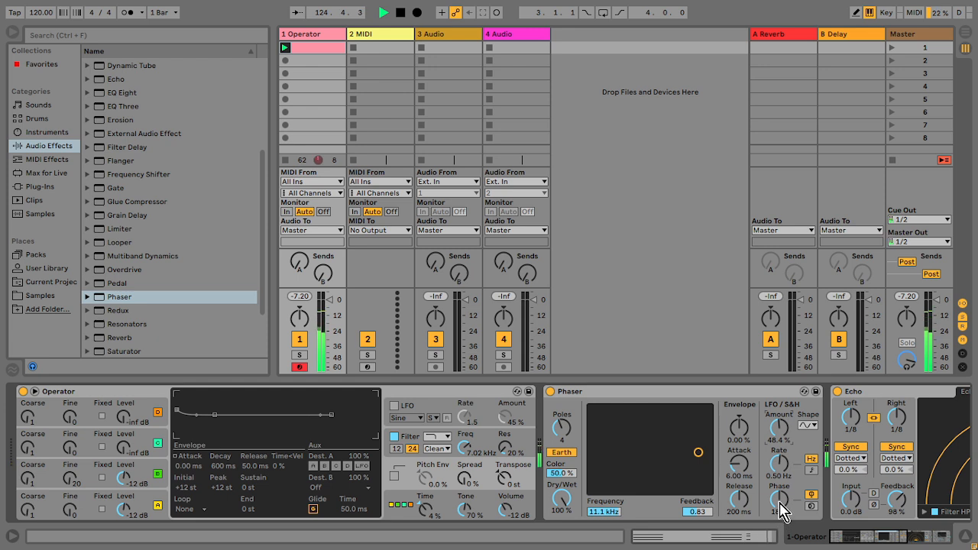
# Step: Set the Phaser's dry/wet to 24.6%
pyautogui.moveTo(566, 506); pyautogui.dragTo(566, 545)
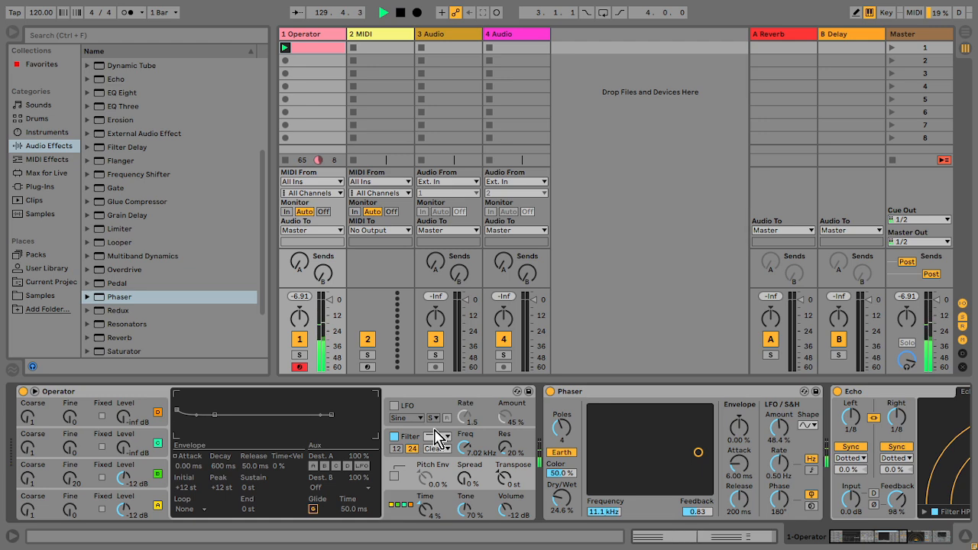
pyautogui.moveTo(851, 542); pyautogui.dragTo(896, 541)
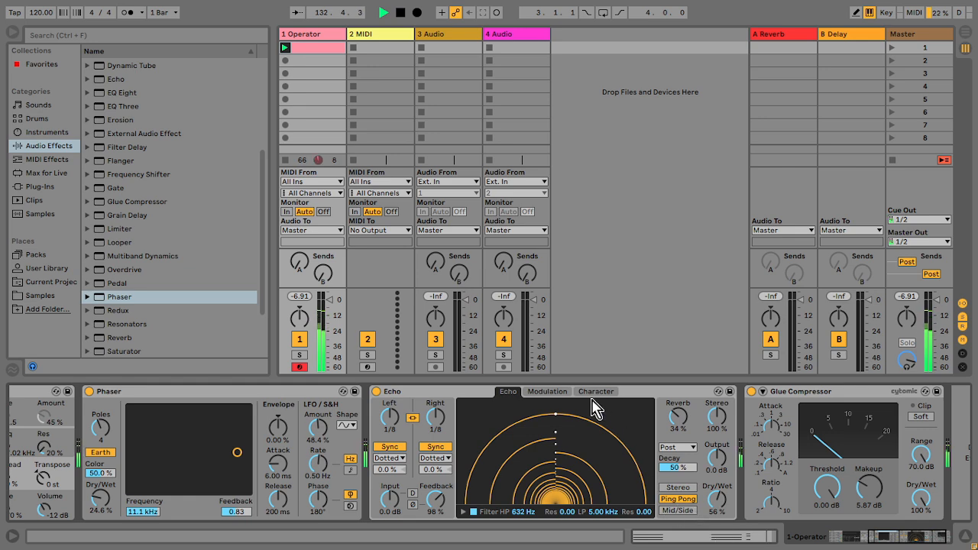
# Step: In Echo's modulation section, turn off sync and set the rate to 0.26 Hz, mod delay 4.7% and mod filter 52%
pyautogui.click(564, 394)
pyautogui.click(556, 393)
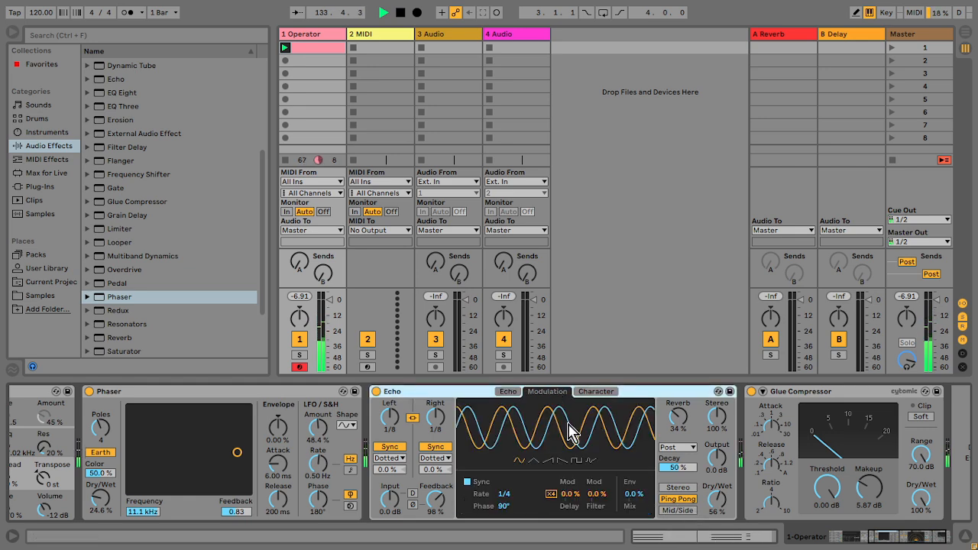
pyautogui.moveTo(599, 495); pyautogui.dragTo(599, 478)
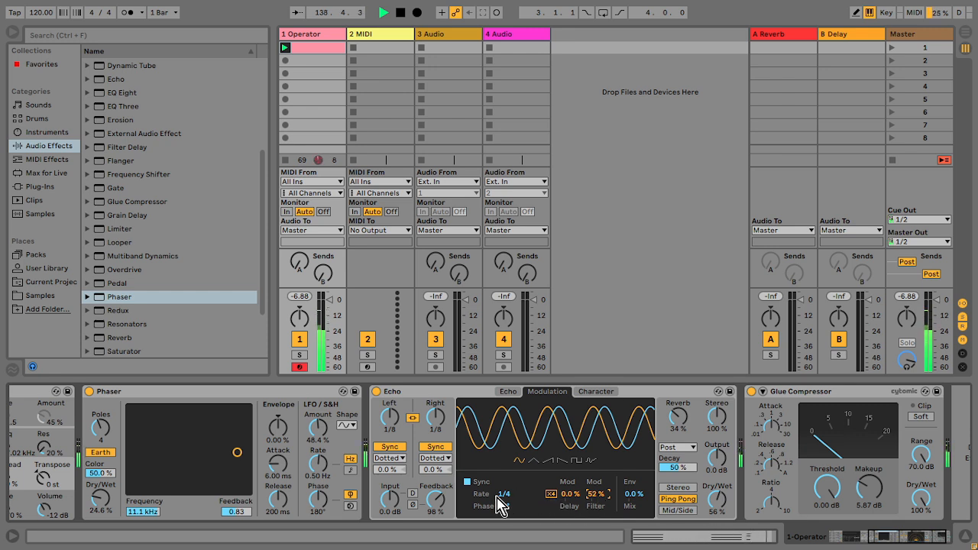
pyautogui.click(467, 482)
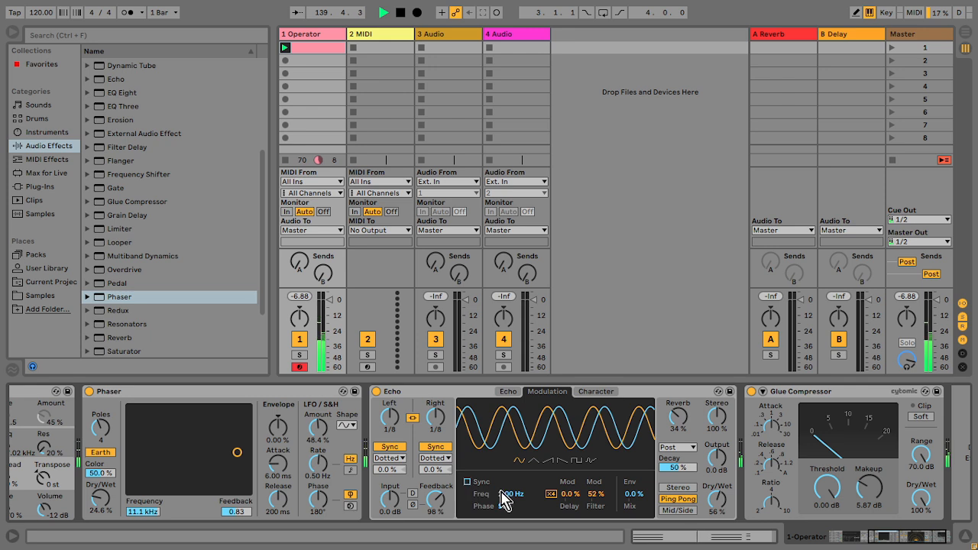
pyautogui.moveTo(512, 504); pyautogui.dragTo(513, 528)
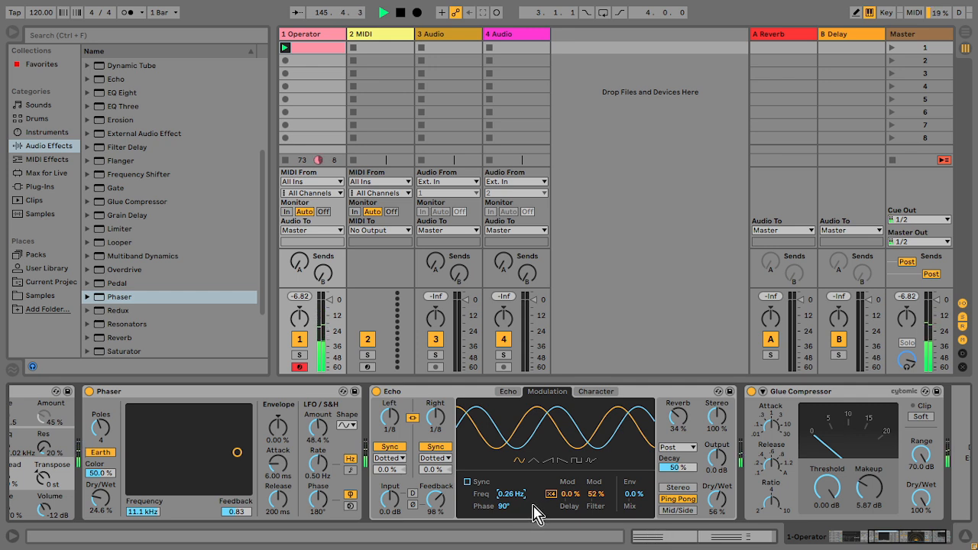
pyautogui.moveTo(567, 495); pyautogui.dragTo(568, 485)
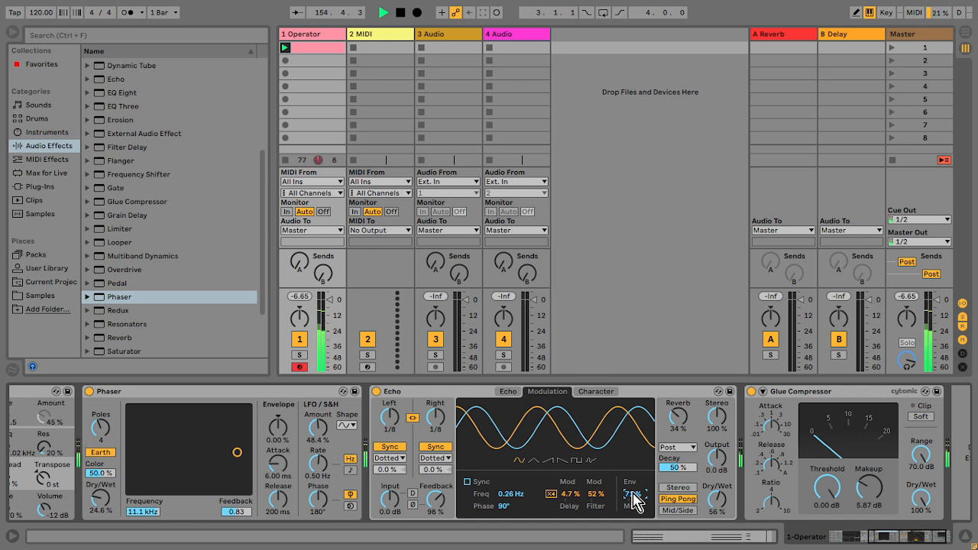
pyautogui.click(670, 510)
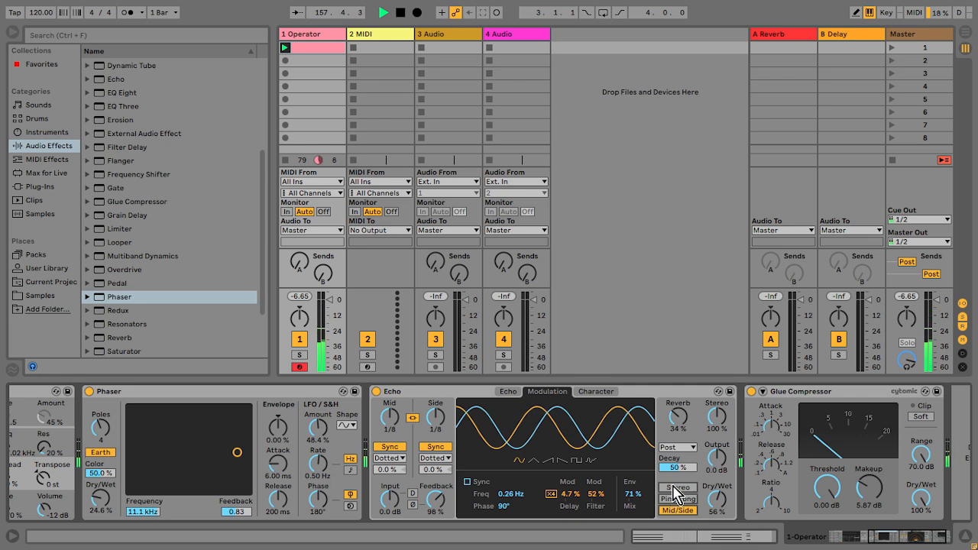
pyautogui.click(675, 486)
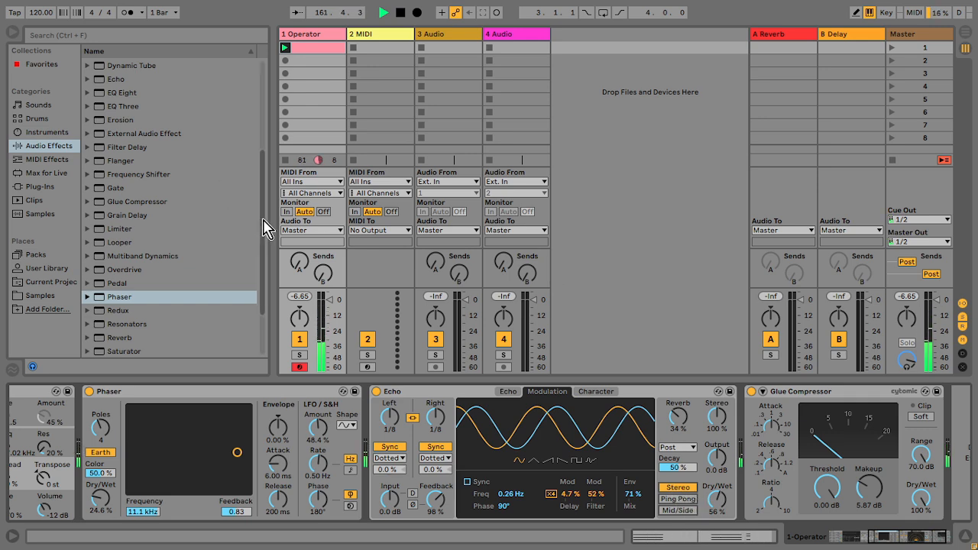
# Step: Add an Auto Filter to the Operator track, placing it before the Phaser
pyautogui.scroll(5, 259, 153)
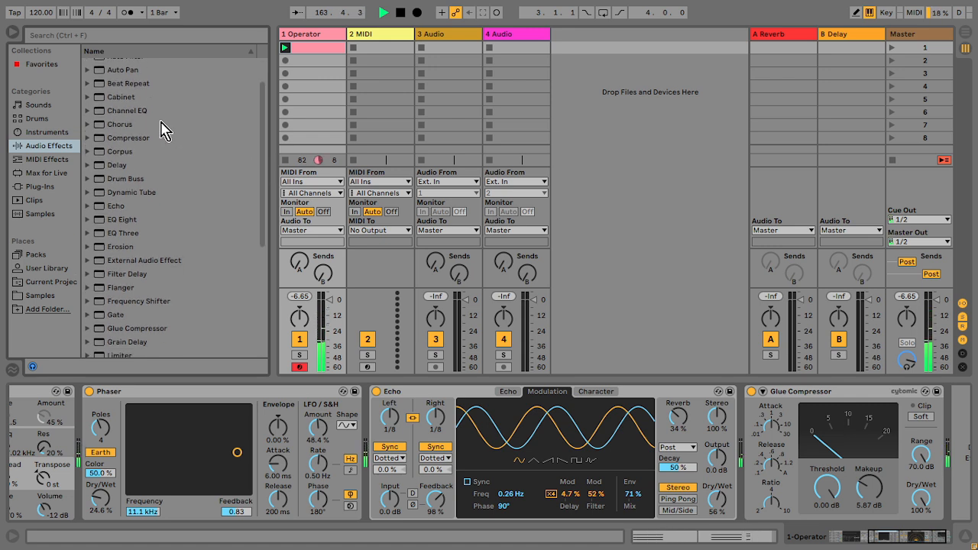
pyautogui.scroll(2, 260, 151)
pyautogui.moveTo(135, 91); pyautogui.dragTo(103, 446)
pyautogui.moveTo(254, 466); pyautogui.dragTo(220, 455)
# Step: Set the Auto Filter's frequency to 3.15 kHz, slope to 12, and LFO amount to 16.0
pyautogui.moveTo(327, 430); pyautogui.dragTo(327, 416)
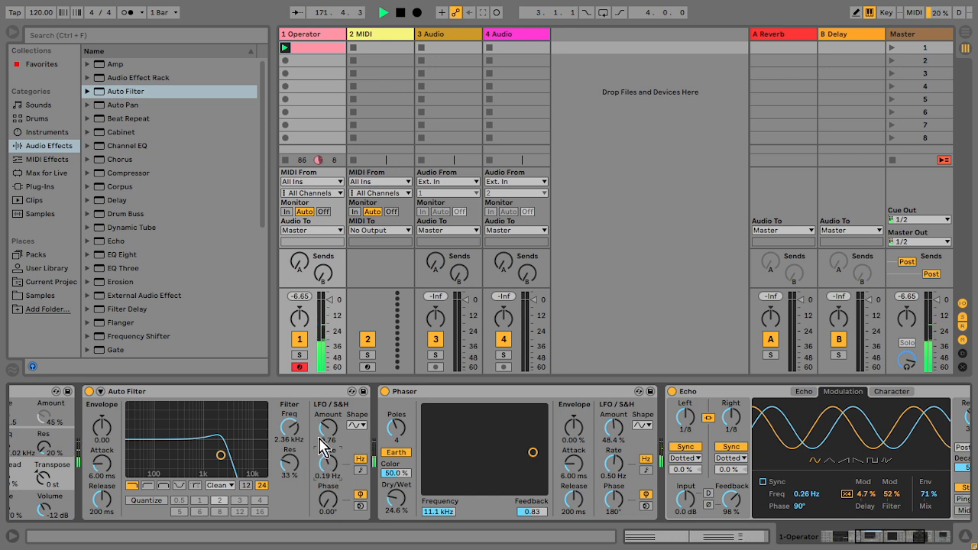
pyautogui.moveTo(289, 428); pyautogui.dragTo(289, 420)
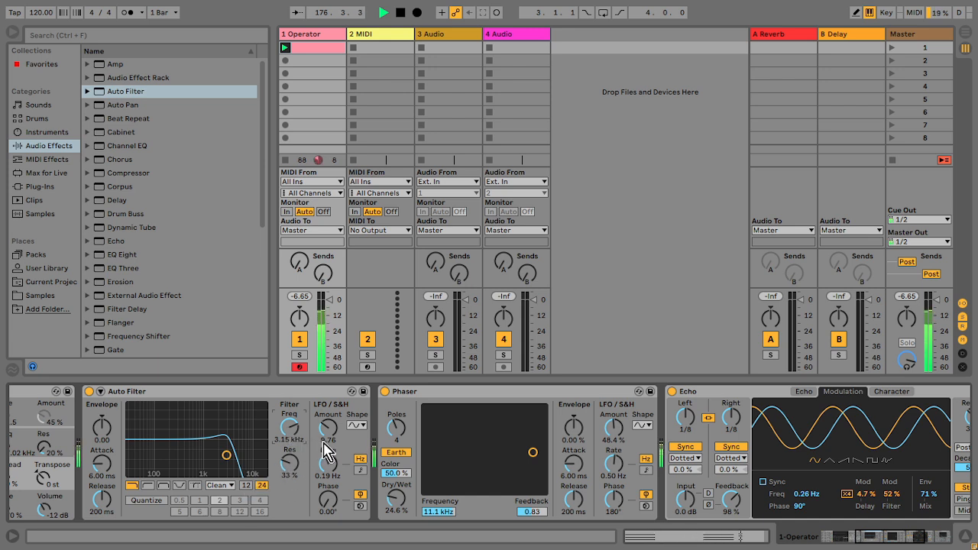
pyautogui.click(247, 486)
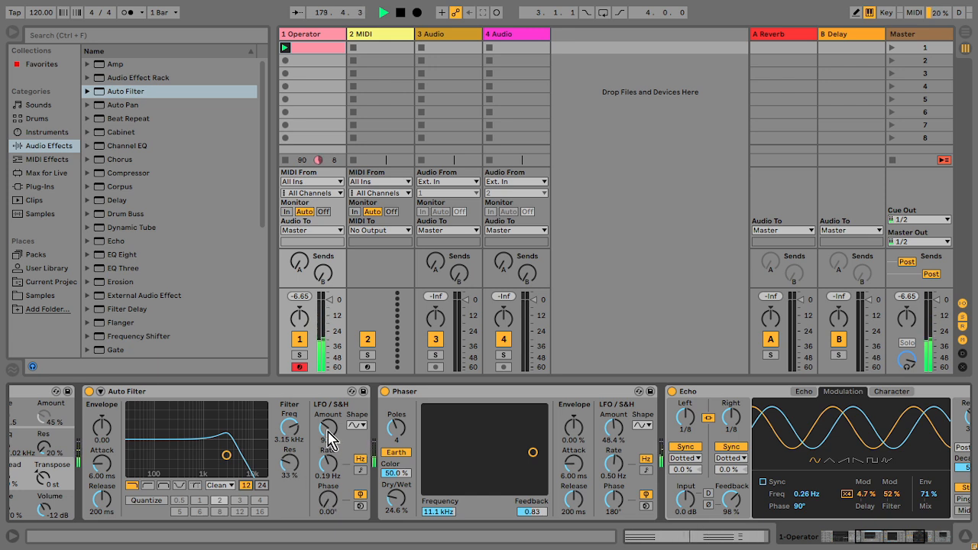
pyautogui.moveTo(328, 433); pyautogui.dragTo(324, 422)
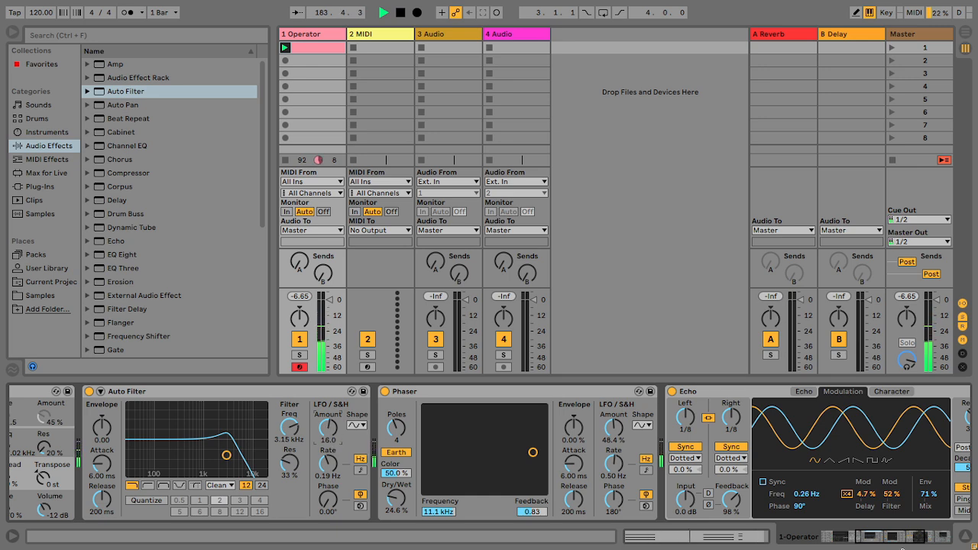
# Step: Add Auto Pan at the end of the chain with amount 19.0% and rate 0.25 Hz
pyautogui.moveTo(901, 544); pyautogui.dragTo(934, 539)
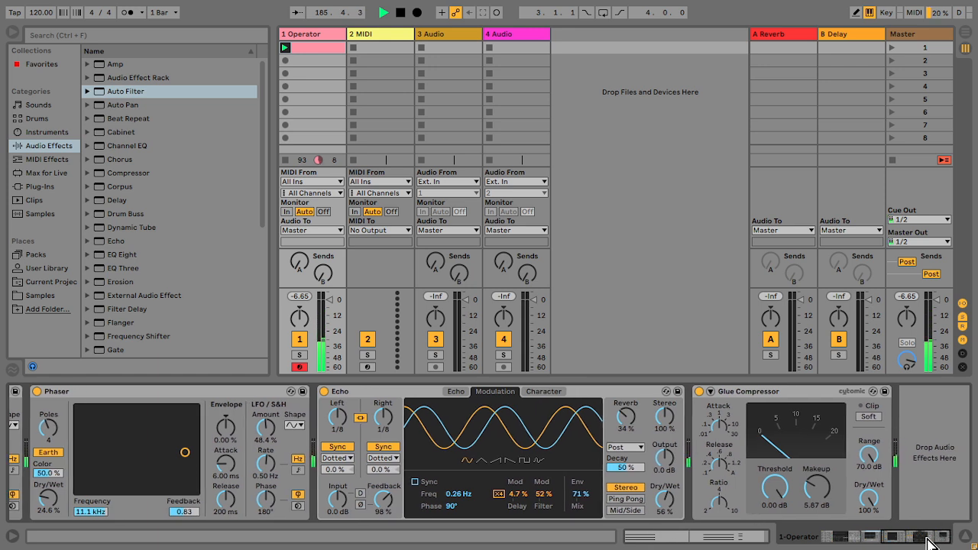
pyautogui.moveTo(262, 171)
pyautogui.mouseDown()
pyautogui.moveTo(263, 182)
pyautogui.moveTo(264, 153)
pyautogui.mouseUp()
pyautogui.doubleClick(128, 106)
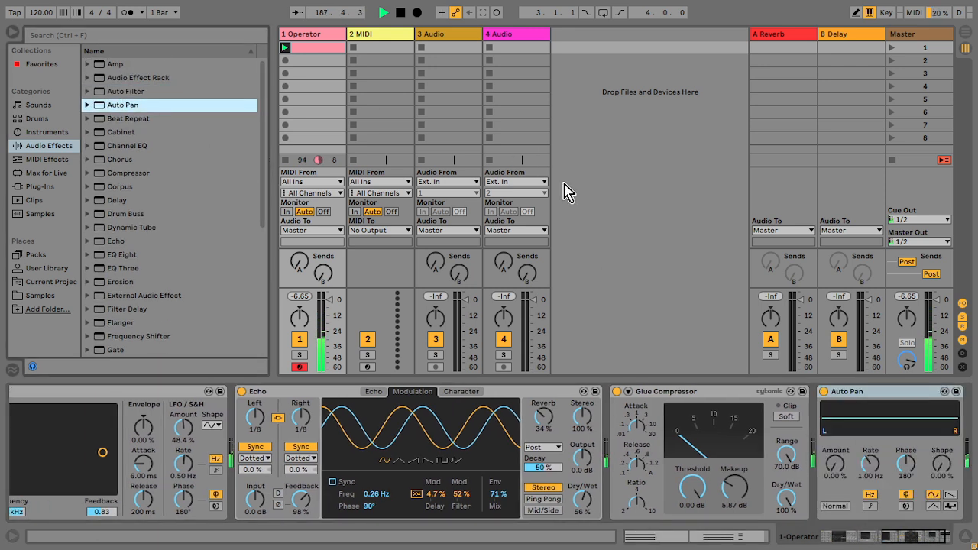
pyautogui.click(871, 463)
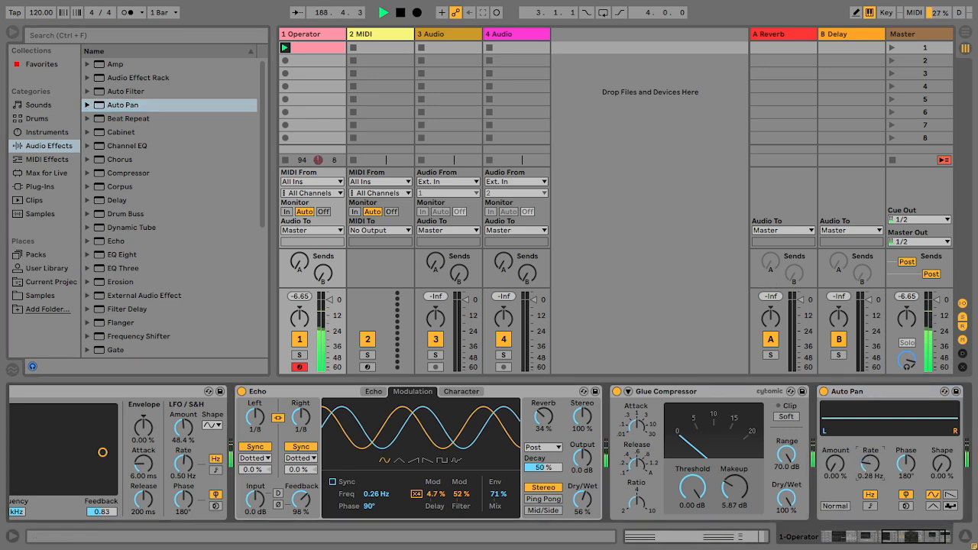
pyautogui.moveTo(834, 463); pyautogui.dragTo(835, 451)
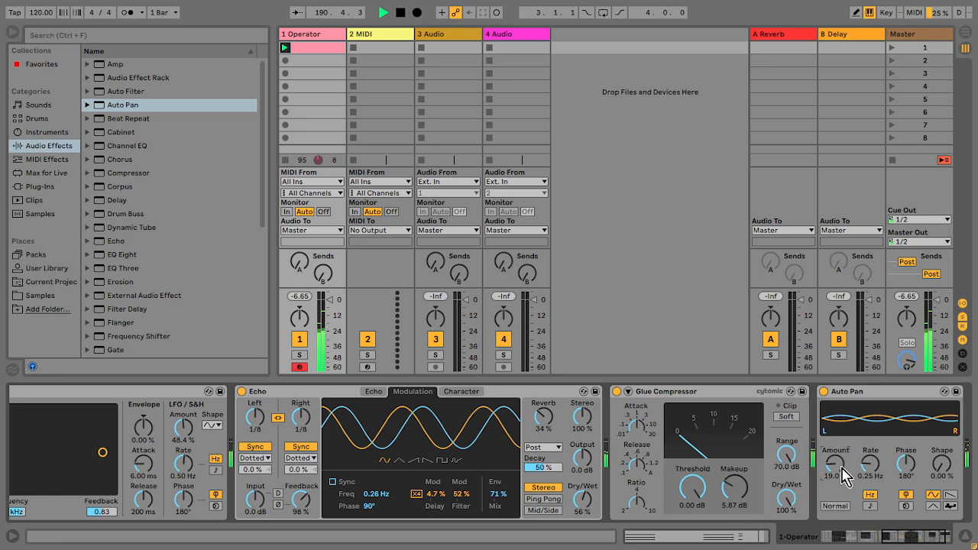
# Step: Add EQ Eight at the chain's end, cutting band 2 near 126 Hz and band 3 near 2.45 kHz
pyautogui.click(943, 538)
pyautogui.moveTo(128, 262); pyautogui.dragTo(851, 459)
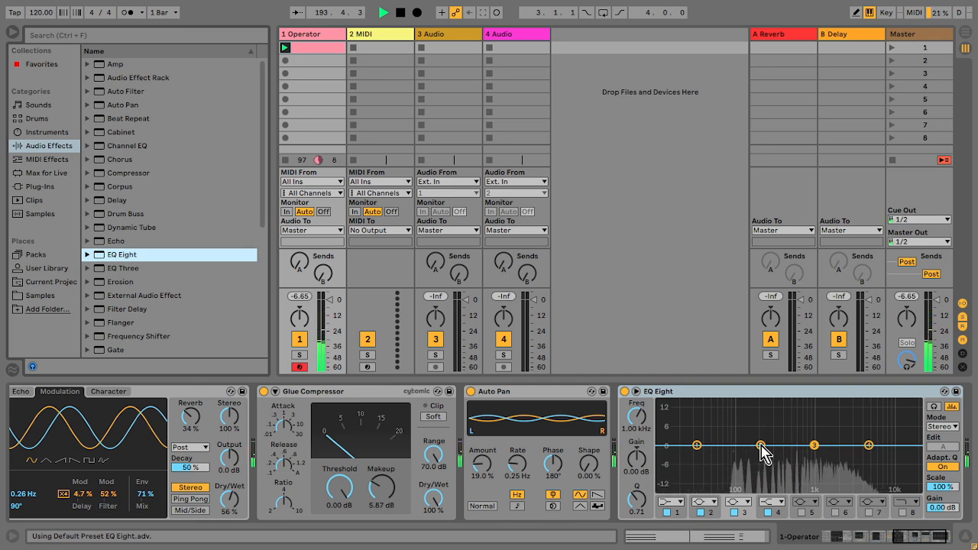
pyautogui.moveTo(760, 445); pyautogui.dragTo(746, 472)
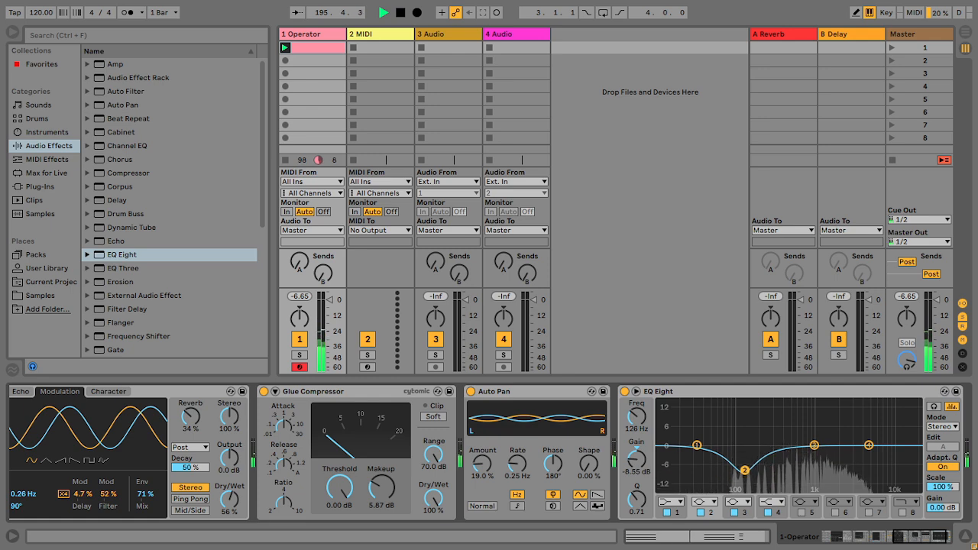
pyautogui.moveTo(815, 444); pyautogui.dragTo(849, 414)
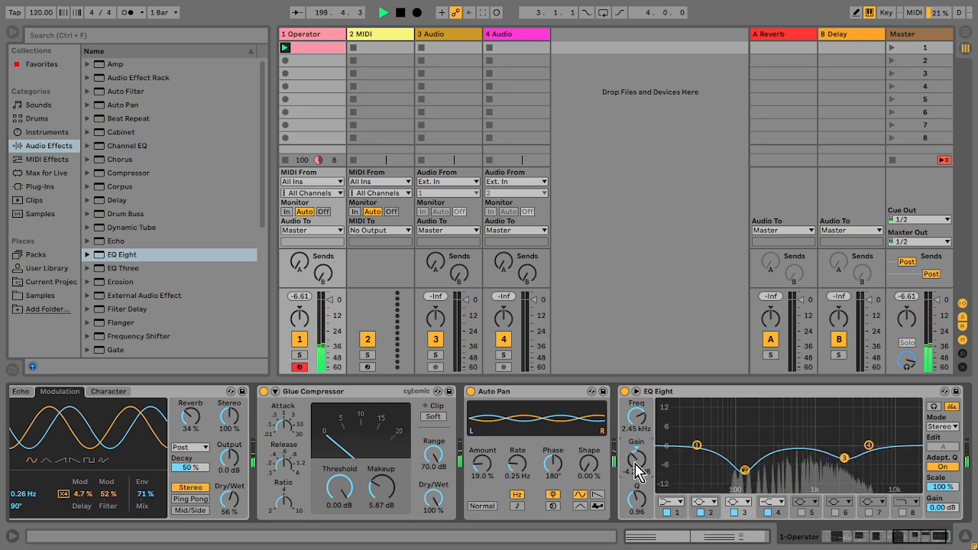
# Step: Add Overdrive at the chain's end and set its filter band to 966 Hz with 0.85 width
pyautogui.moveTo(267, 211); pyautogui.dragTo(252, 330)
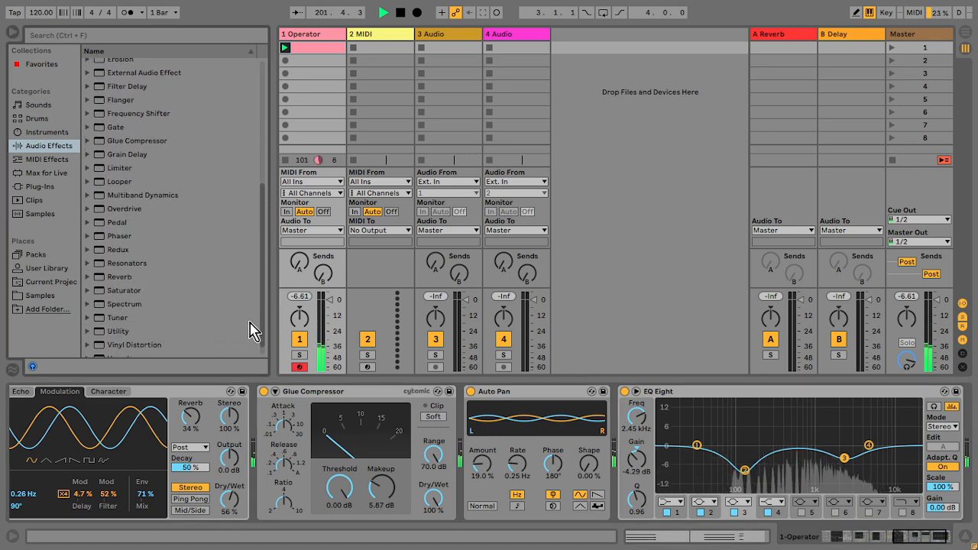
pyautogui.doubleClick(144, 210)
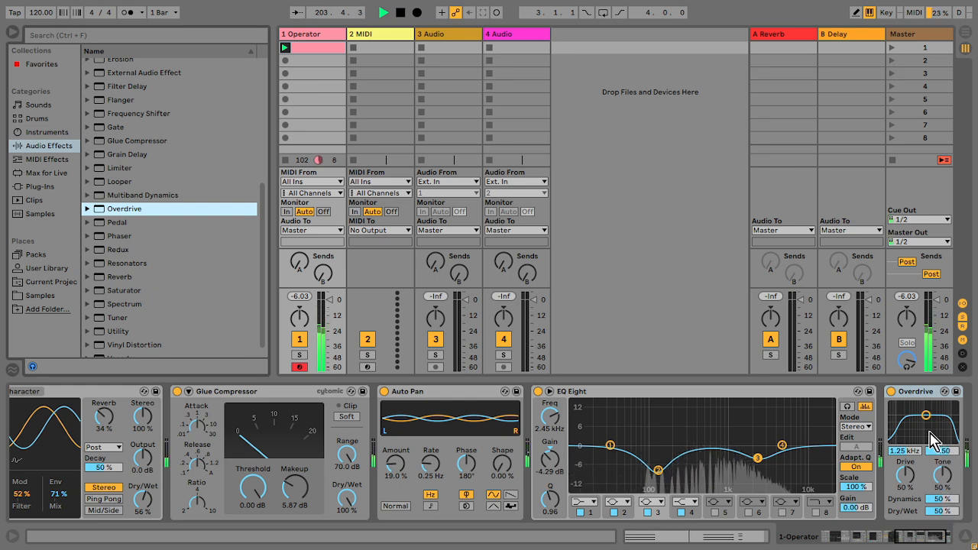
pyautogui.moveTo(926, 415); pyautogui.dragTo(923, 440)
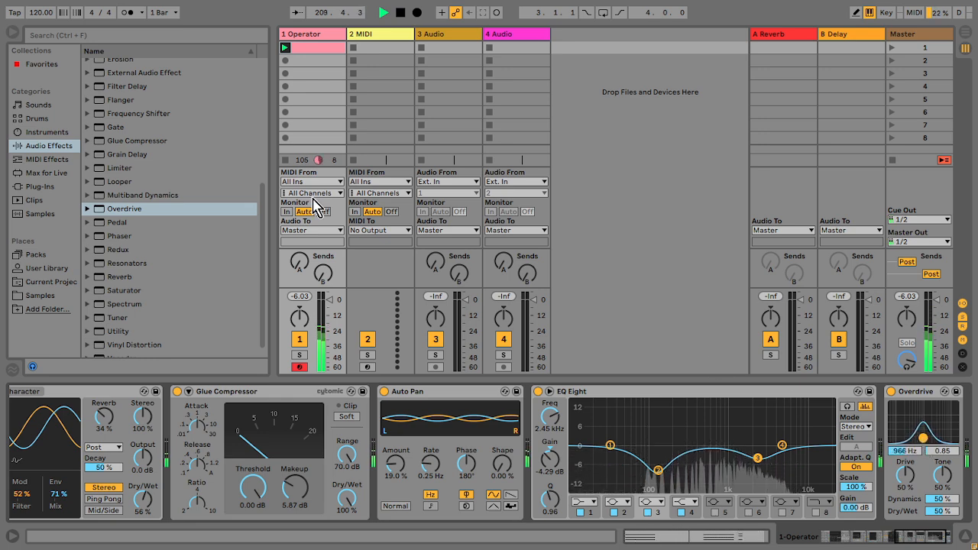
# Step: Add the Max for Live LFO device at the chain's end and map it to Overdrive's filter frequency
pyautogui.click(44, 172)
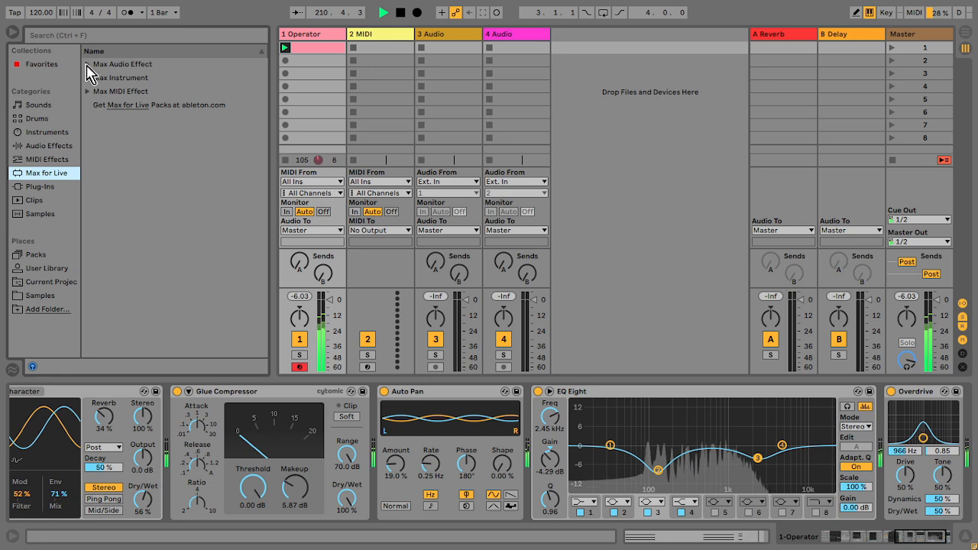
pyautogui.click(88, 64)
pyautogui.click(139, 148)
pyautogui.moveTo(139, 150); pyautogui.dragTo(892, 474)
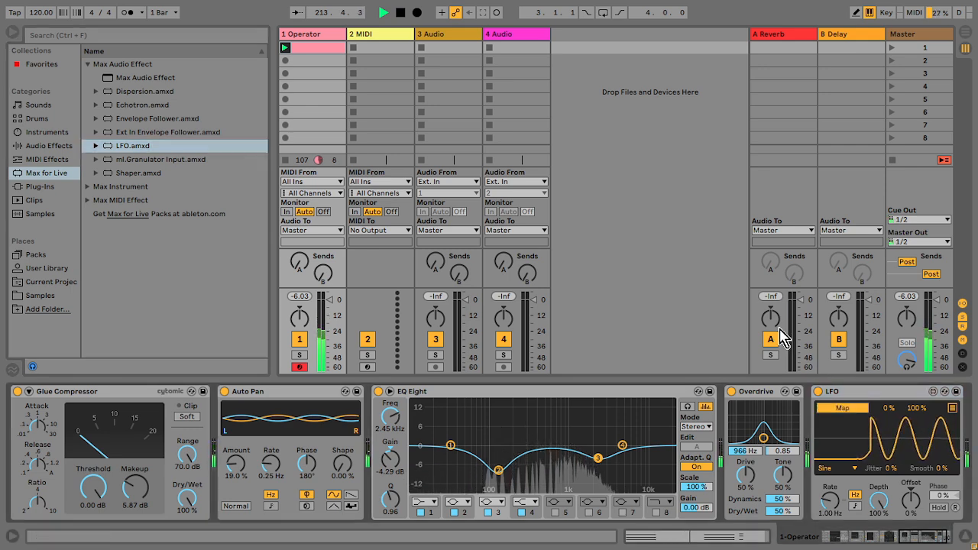
pyautogui.click(748, 451)
# Step: Set the LFO's depth to 7.87% and its rate to 0.46 Hz
pyautogui.moveTo(881, 505); pyautogui.dragTo(881, 543)
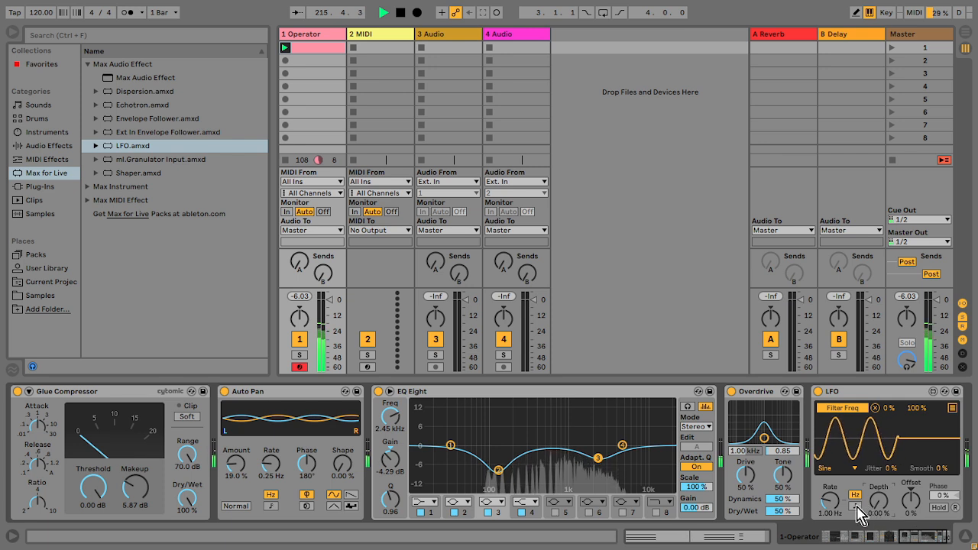
pyautogui.moveTo(879, 501); pyautogui.dragTo(878, 494)
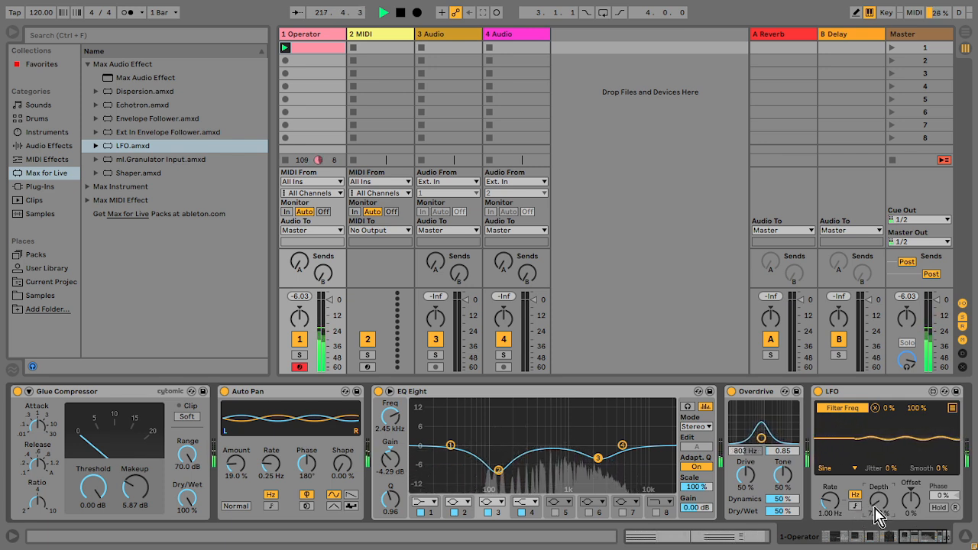
pyautogui.moveTo(839, 503); pyautogui.dragTo(841, 510)
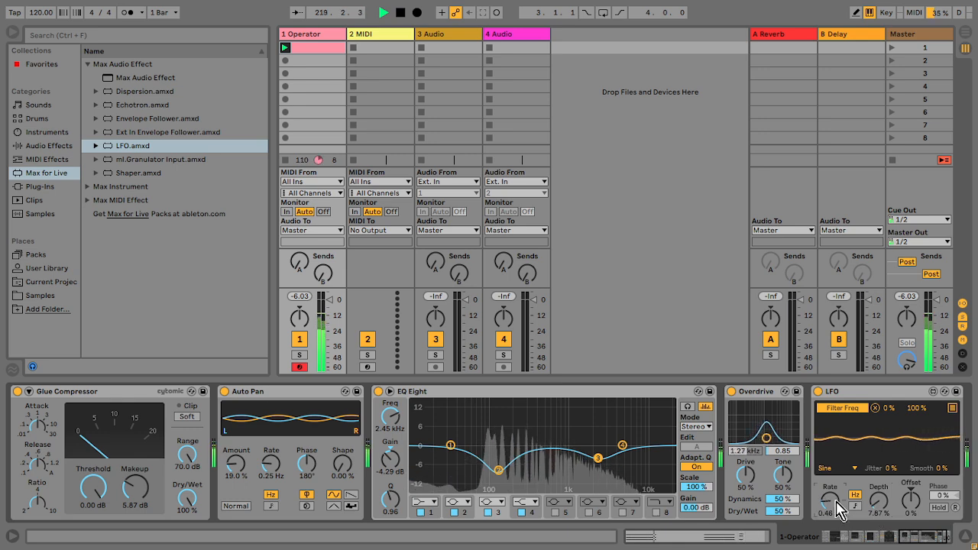
# Step: Collapse EQ Eight and adjust Overdrive's dynamics, dry/wet and drive amounts
pyautogui.click(753, 393)
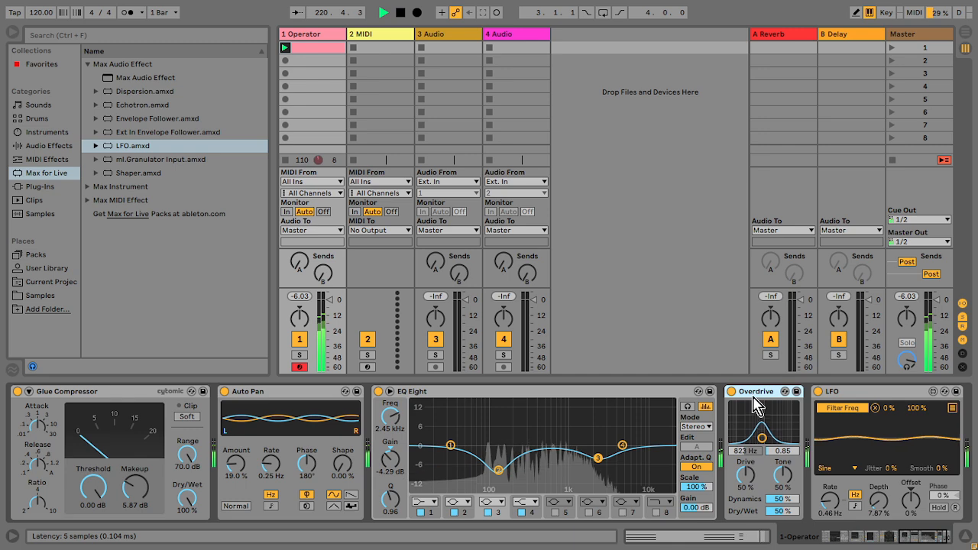
pyautogui.doubleClick(590, 394)
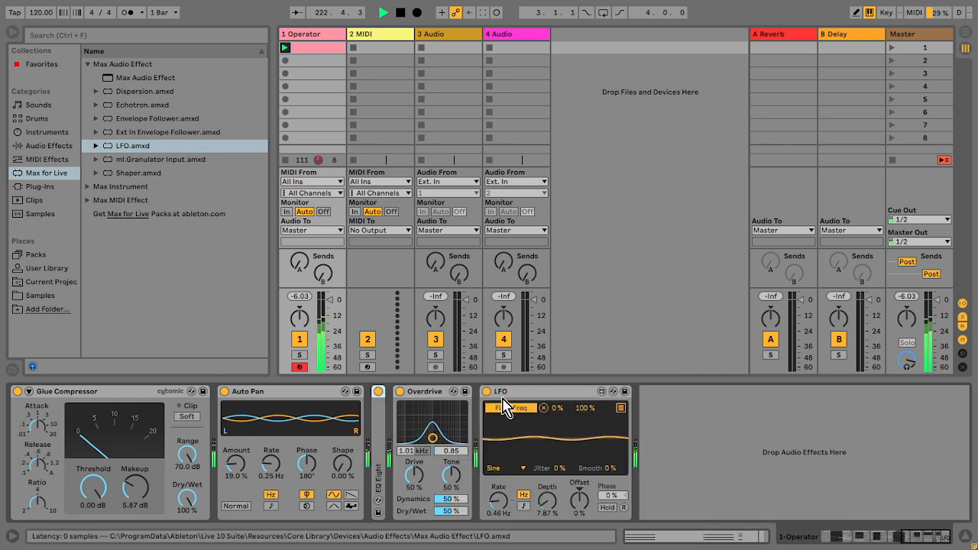
pyautogui.moveTo(452, 499); pyautogui.dragTo(452, 473)
pyautogui.moveTo(452, 511); pyautogui.dragTo(452, 544)
pyautogui.moveTo(415, 471); pyautogui.dragTo(455, 486)
# Step: Lower the Auto Filter's resonance to 11% and its frequency to 888 Hz
pyautogui.moveTo(921, 539); pyautogui.dragTo(862, 537)
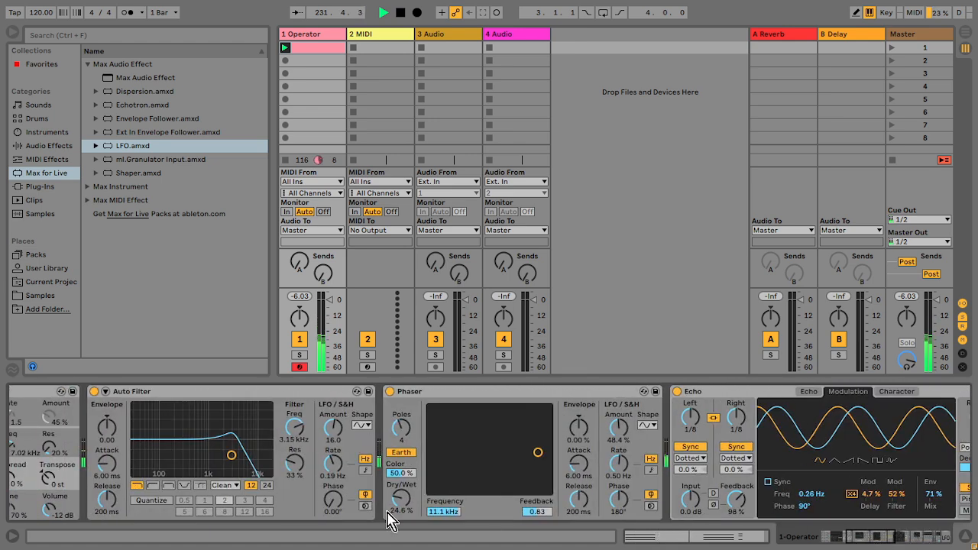
pyautogui.moveTo(294, 462); pyautogui.dragTo(296, 493)
pyautogui.moveTo(298, 443); pyautogui.dragTo(298, 483)
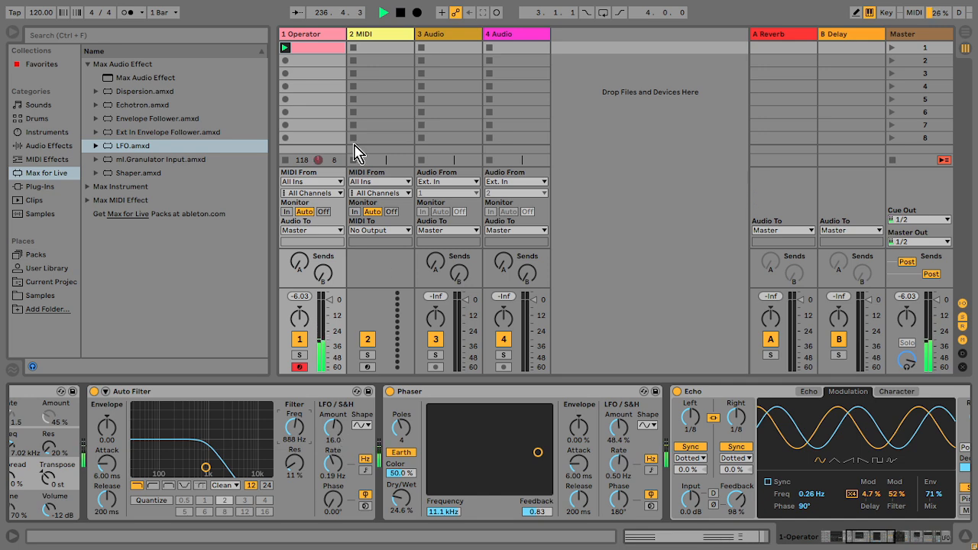
# Step: Open the pad clip to review its notes, then return to the track's devices
pyautogui.doubleClick(312, 49)
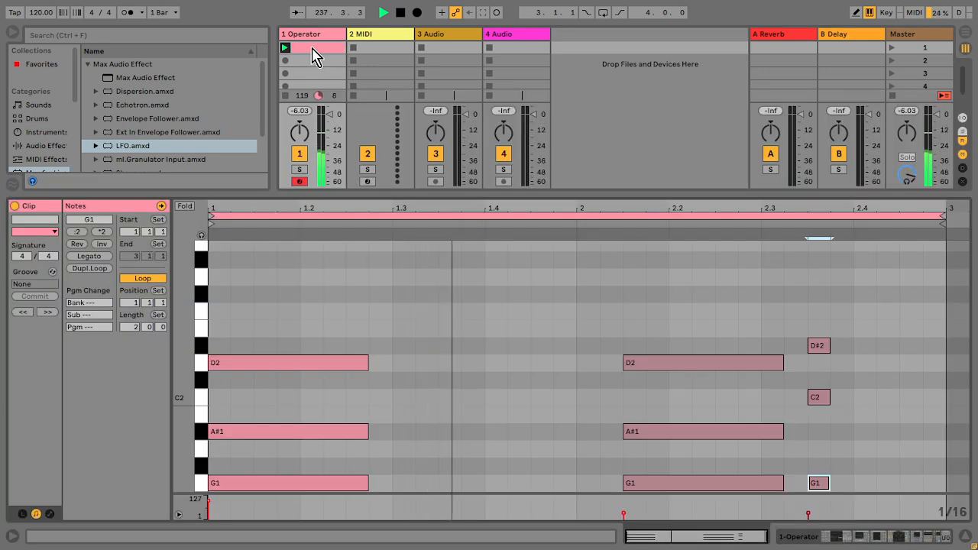
pyautogui.click(573, 299)
pyautogui.moveTo(596, 310); pyautogui.dragTo(597, 311)
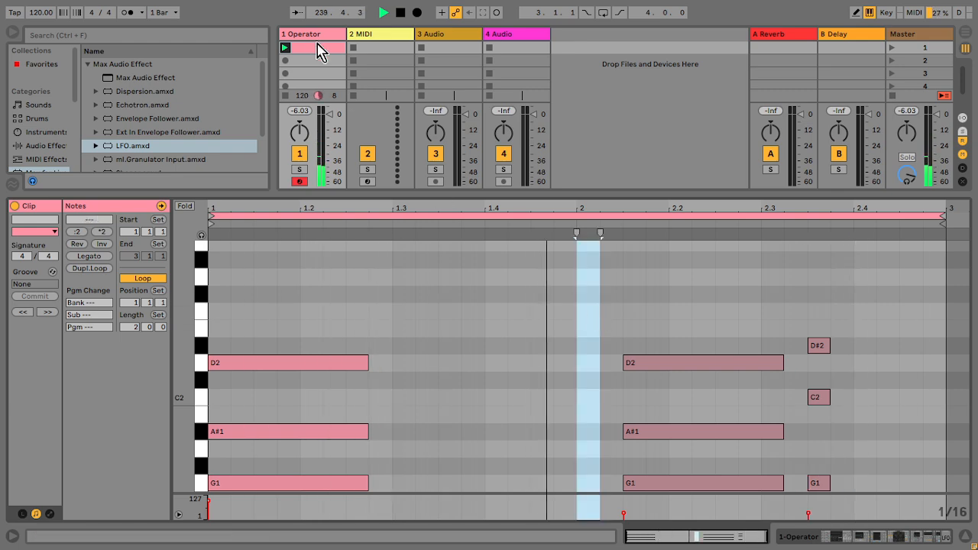
pyautogui.doubleClick(308, 35)
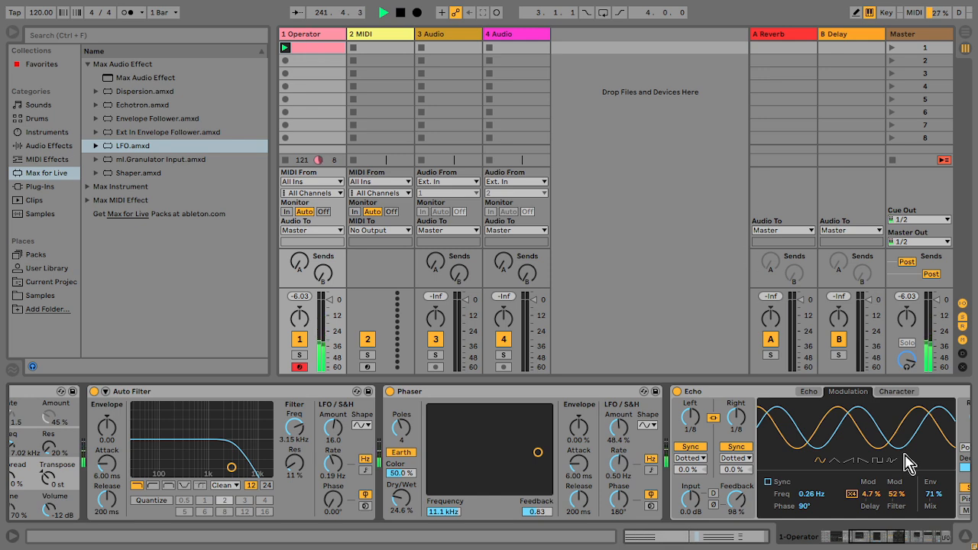
# Step: Set Operator's global Time to 64%
pyautogui.moveTo(897, 538); pyautogui.dragTo(868, 539)
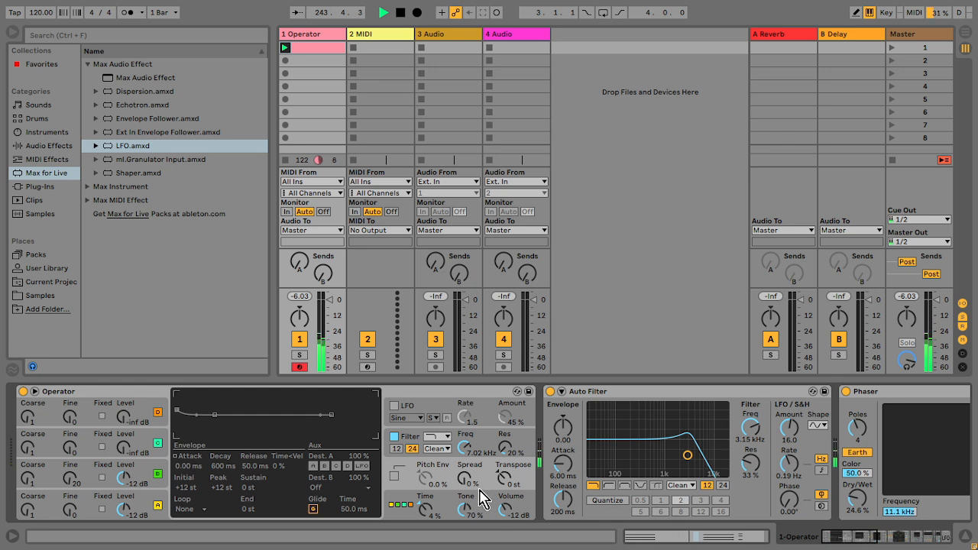
pyautogui.click(469, 454)
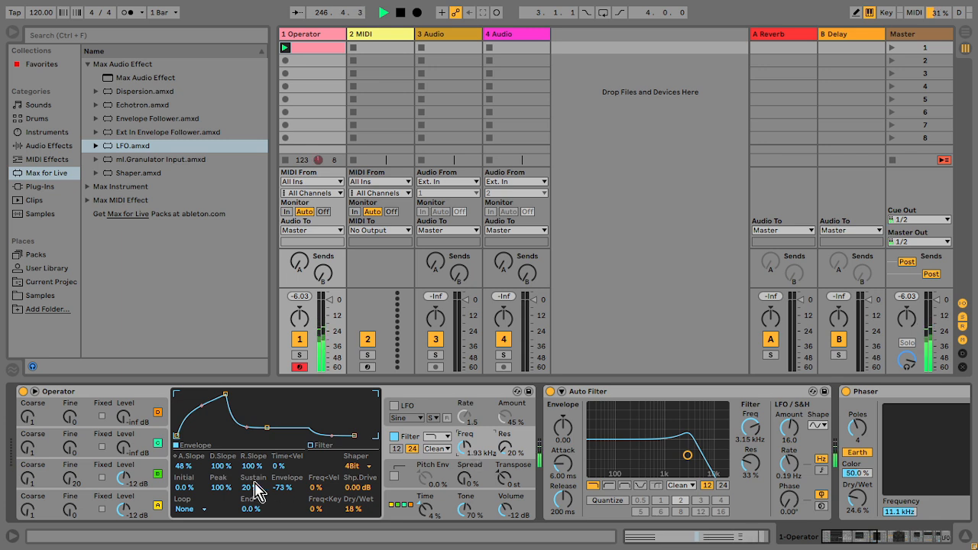
pyautogui.moveTo(430, 517); pyautogui.dragTo(430, 505)
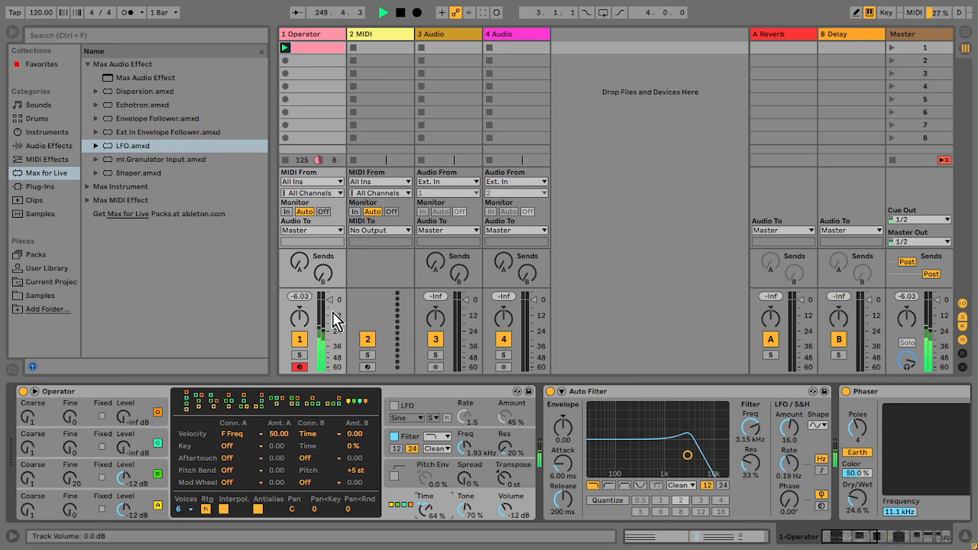
# Step: Open the pad clip again and select the second chord's notes to inspect them
pyautogui.doubleClick(304, 60)
pyautogui.moveTo(705, 286); pyautogui.dragTo(690, 490)
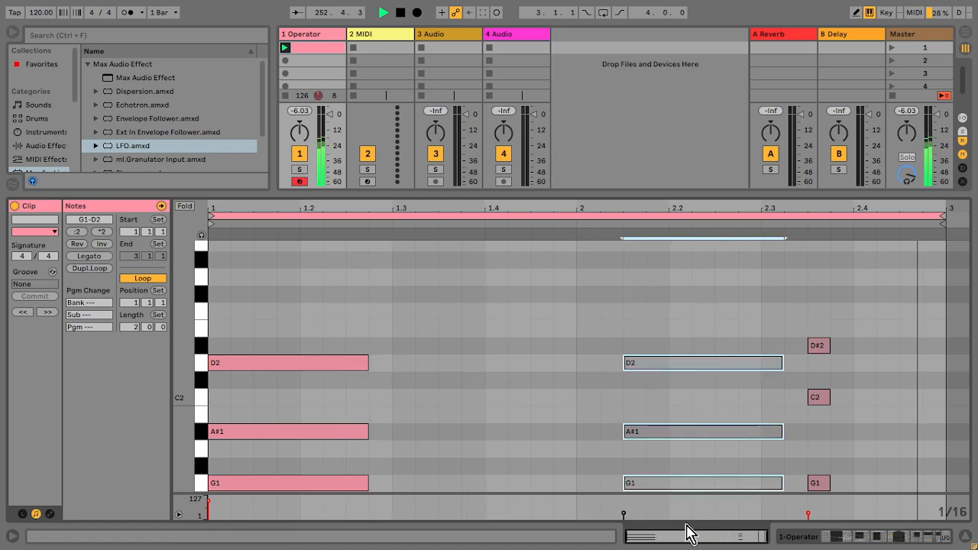
pyautogui.hotkey('shift', 'Tab')
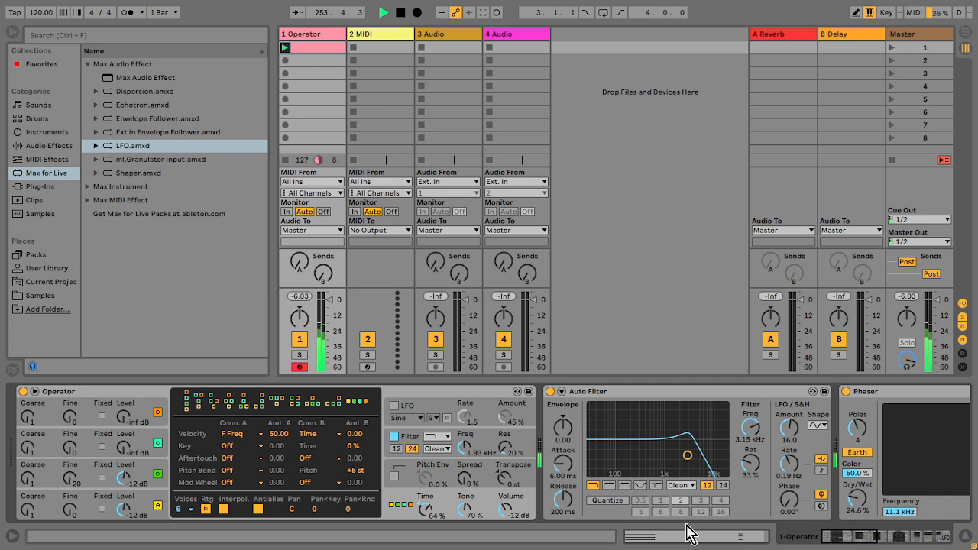
pyautogui.press('XF86AudioLowerVolume')
pyautogui.press('XF86AudioLowerVolume')
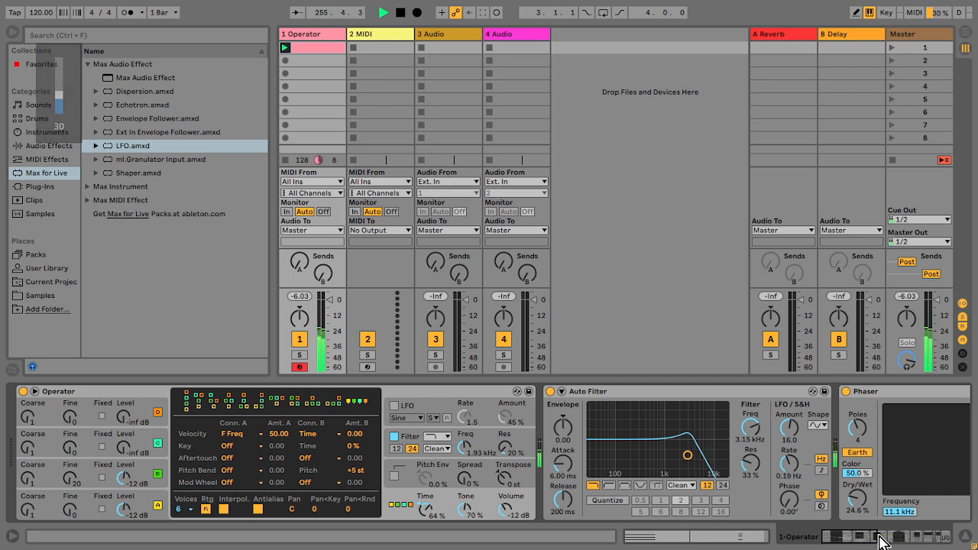
# Step: Duplicate the pad clip's loop so the clip extends to four bars
pyautogui.click(324, 59)
pyautogui.click(434, 215)
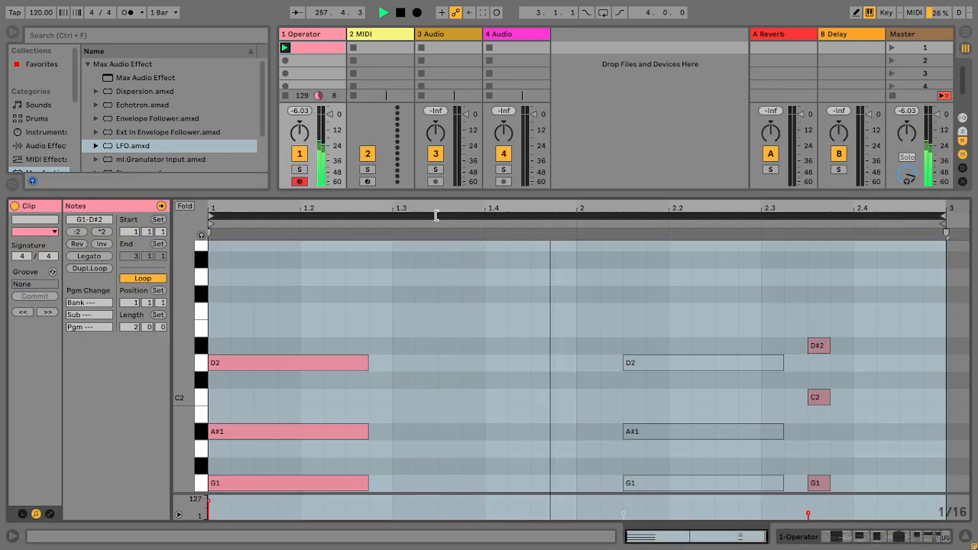
pyautogui.hotkey('ctrl', 'd')
# Step: Lower the velocity of the duplicated G1–A#1–D2 chord in bar 3 to 37
pyautogui.moveTo(555, 306); pyautogui.dragTo(524, 530)
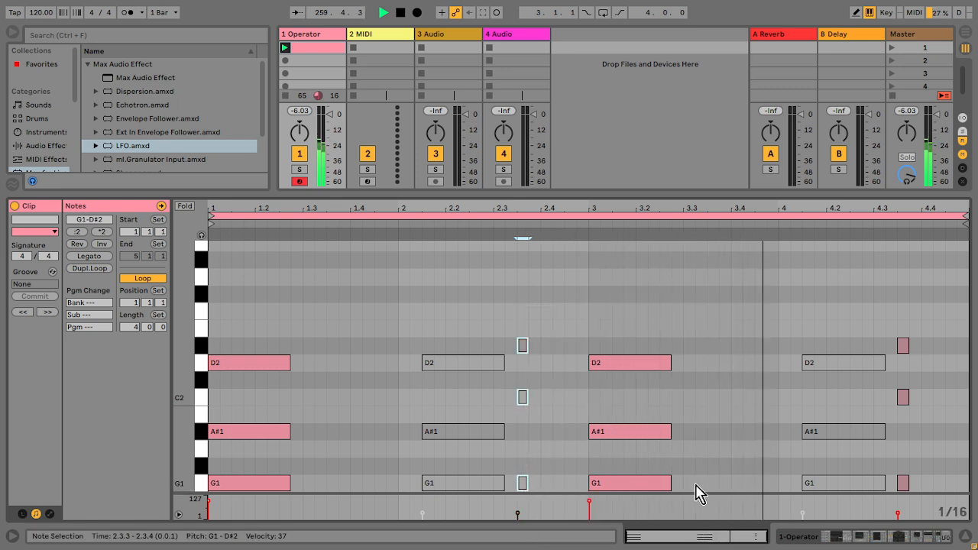
pyautogui.moveTo(696, 493); pyautogui.dragTo(592, 367)
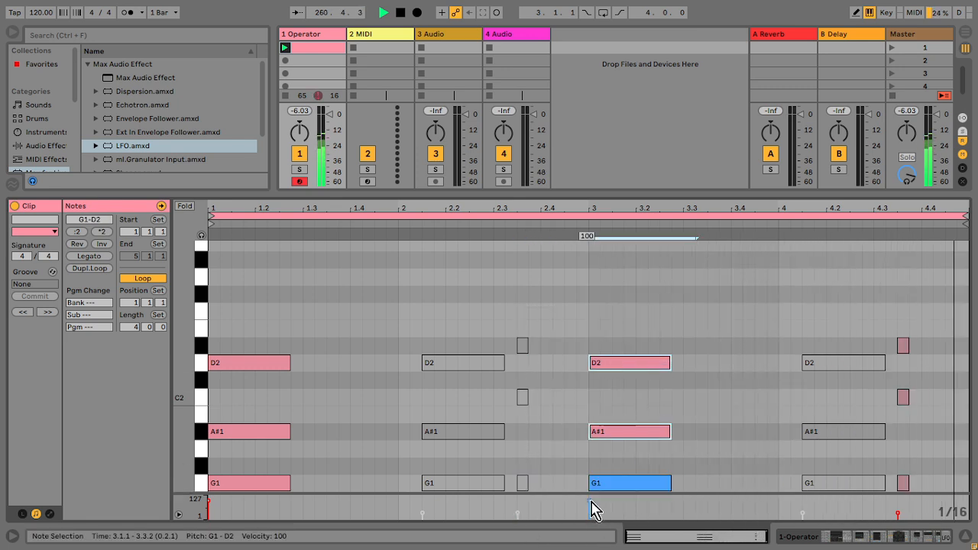
pyautogui.moveTo(589, 511)
pyautogui.mouseDown()
pyautogui.moveTo(589, 528)
pyautogui.moveTo(589, 513)
pyautogui.mouseUp()
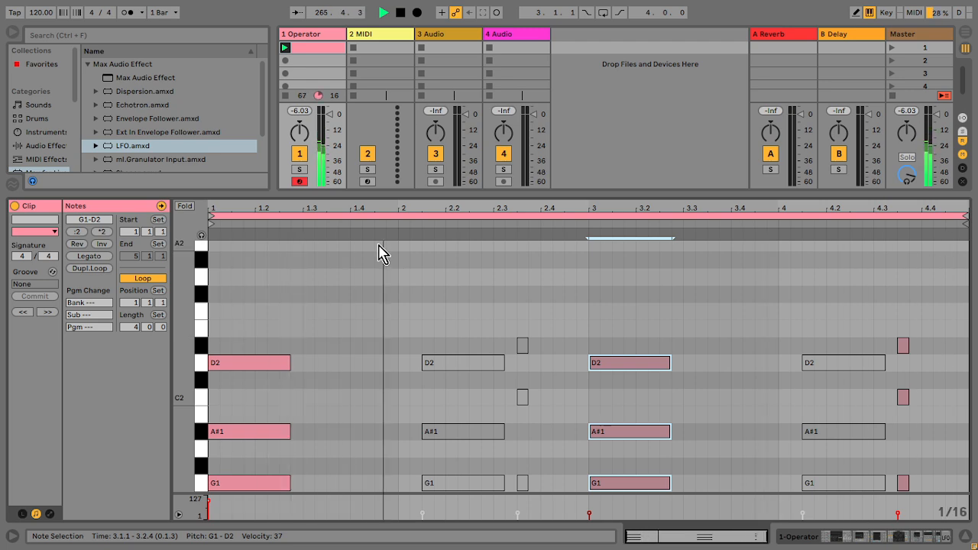
# Step: Set Operator's global Time to 37%
pyautogui.hotkey('shift', 'Tab')
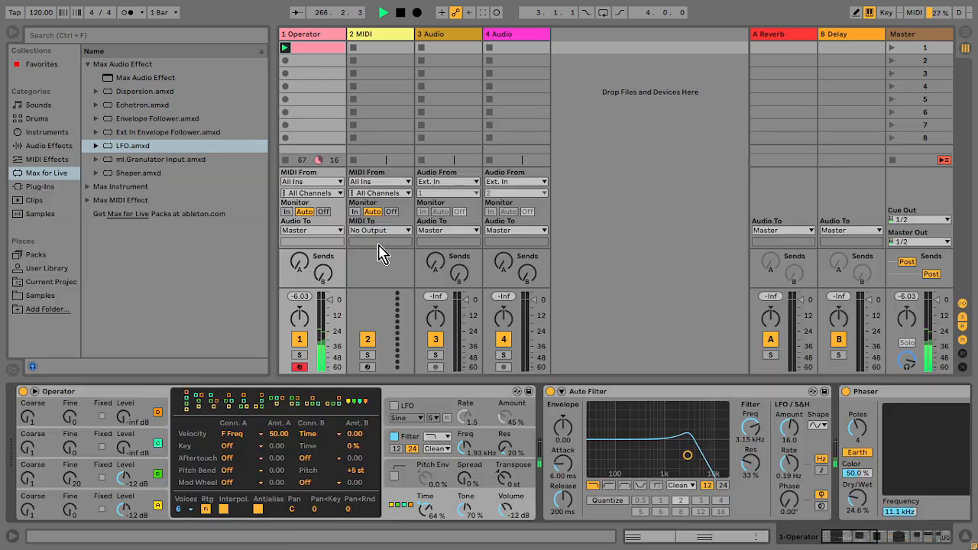
pyautogui.click(411, 445)
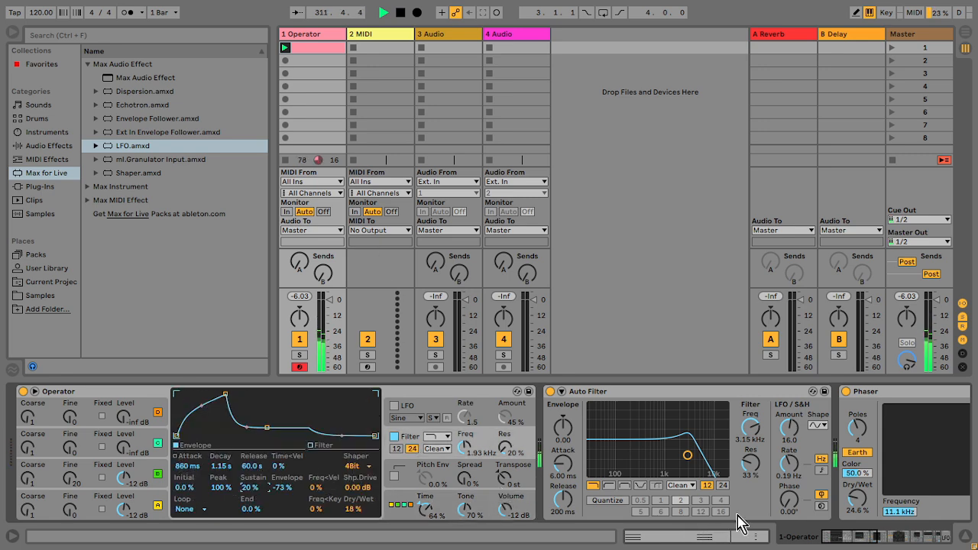
pyautogui.click(433, 522)
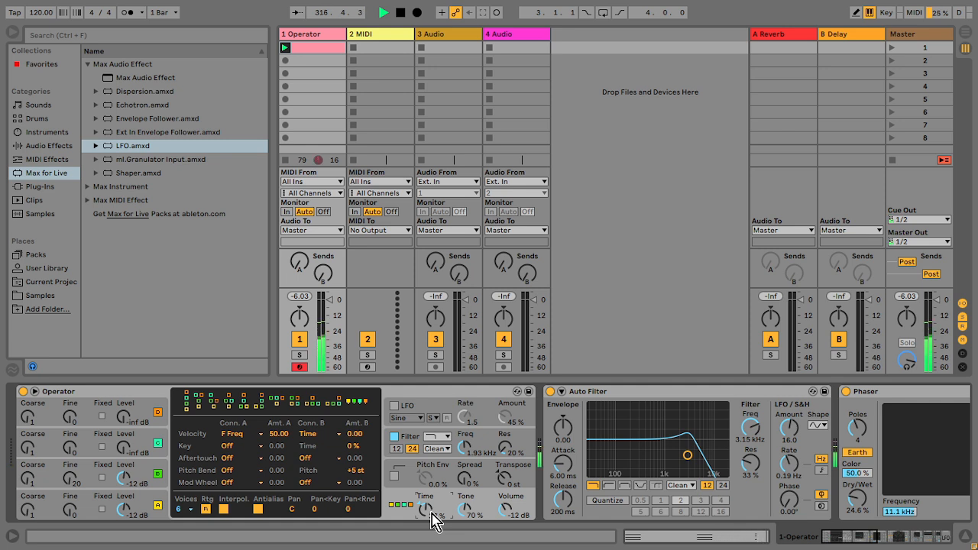
# Step: Load the 909 Core Kit drum rack onto the second MIDI track
pyautogui.click(965, 537)
pyautogui.click(316, 33)
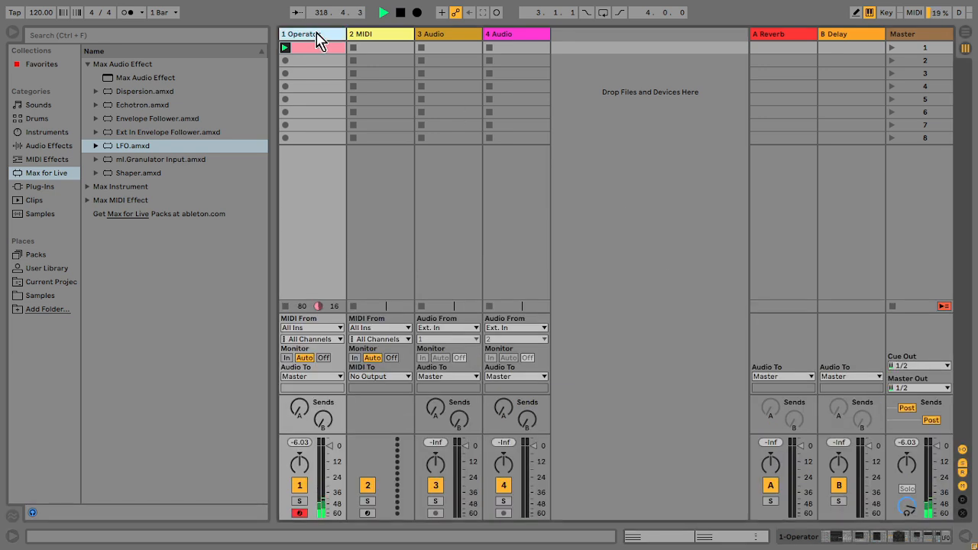
pyautogui.click(37, 119)
pyautogui.moveTo(148, 139); pyautogui.dragTo(372, 32)
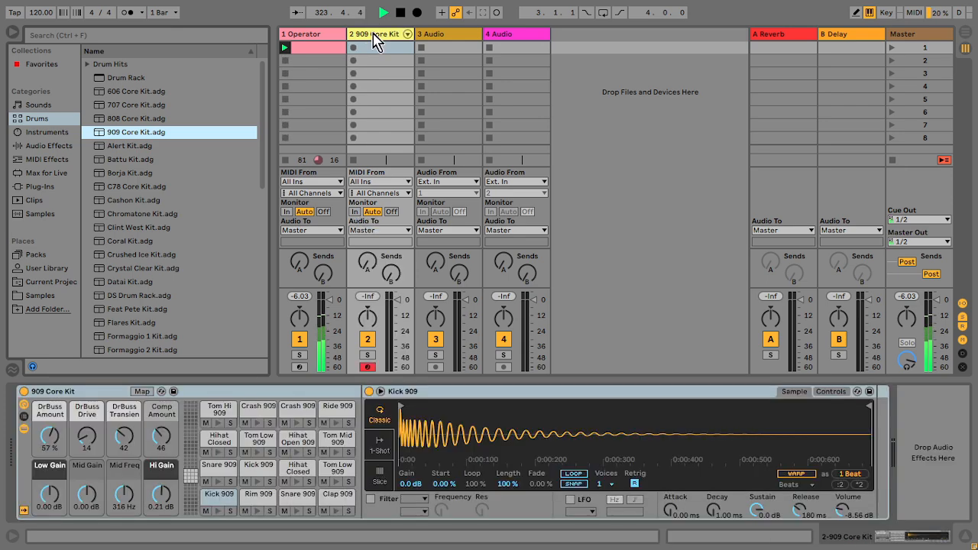
# Step: Create a drum clip with closed hi-hat notes on every offbeat and launch it
pyautogui.doubleClick(373, 52)
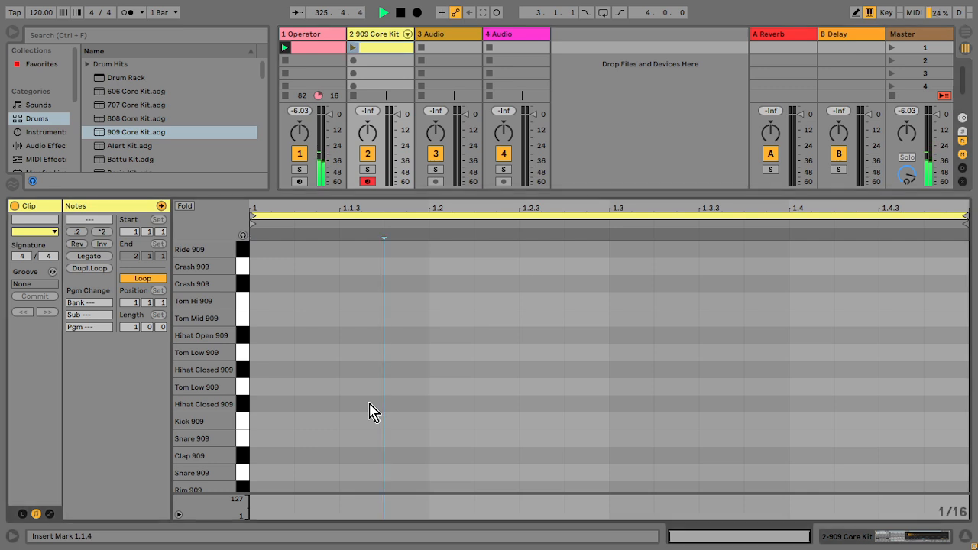
pyautogui.doubleClick(369, 411)
pyautogui.hotkey('ctrl', 'd')
pyautogui.hotkey('ctrl', 'd')
pyautogui.hotkey('ctrl', 'd')
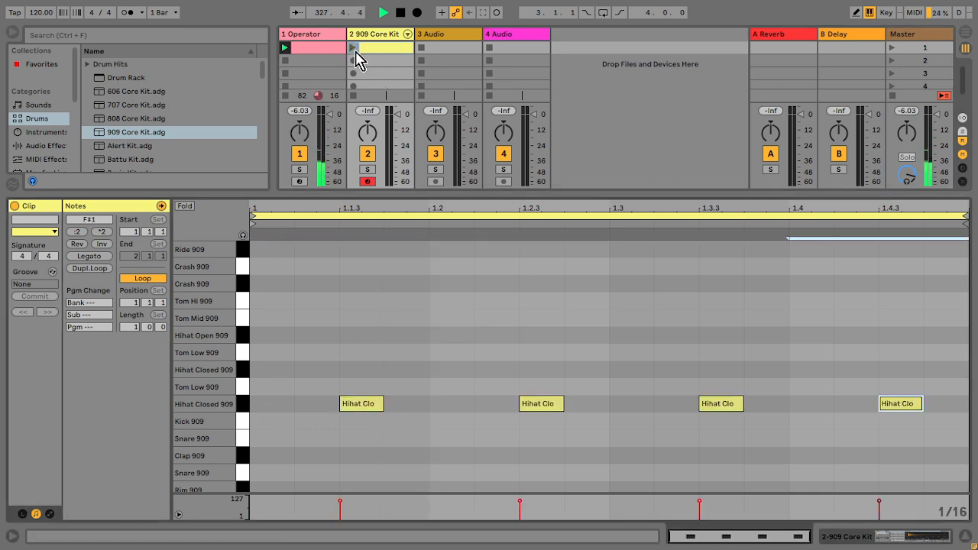
pyautogui.click(353, 47)
pyautogui.moveTo(397, 140)
pyautogui.mouseDown()
pyautogui.moveTo(397, 129)
pyautogui.moveTo(397, 142)
pyautogui.mouseUp()
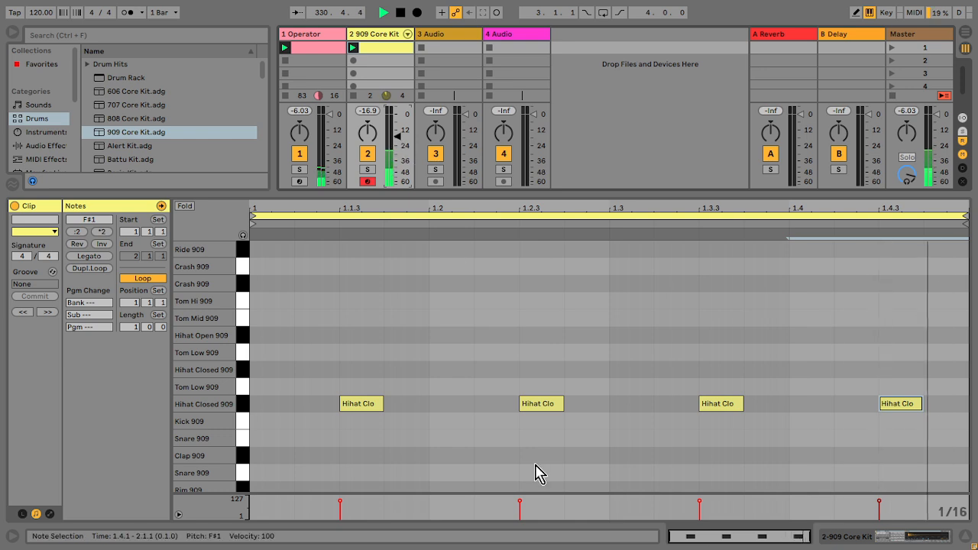
# Step: Add a shortened velocity-1 hi-hat ghost note before the second-beat hi-hat and copy it before the last hi-hat
pyautogui.doubleClick(504, 409)
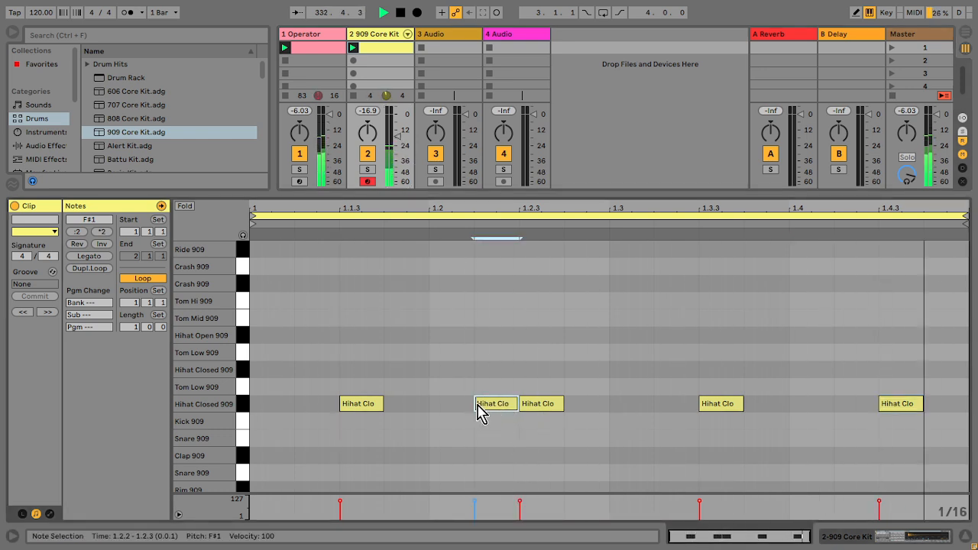
pyautogui.moveTo(471, 502); pyautogui.dragTo(473, 509)
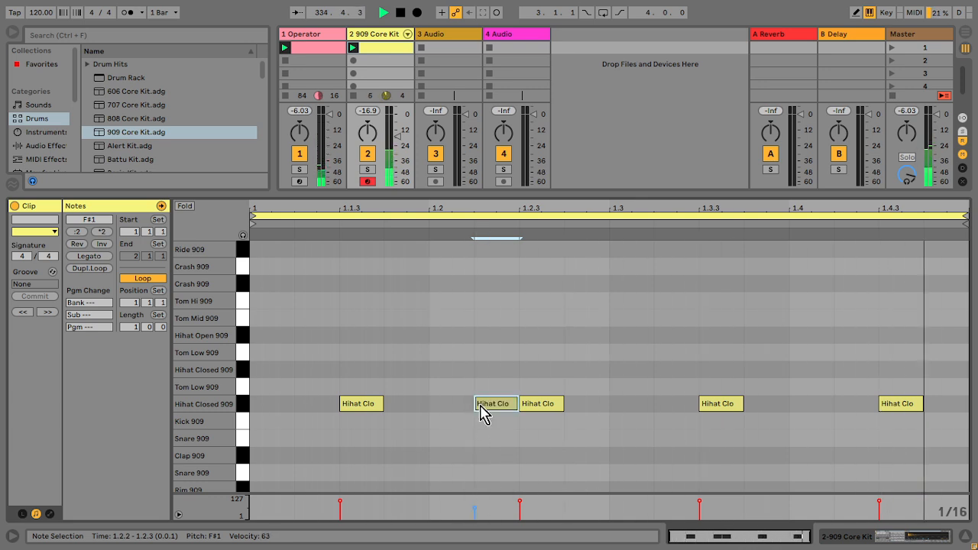
pyautogui.moveTo(479, 411); pyautogui.dragTo(492, 413)
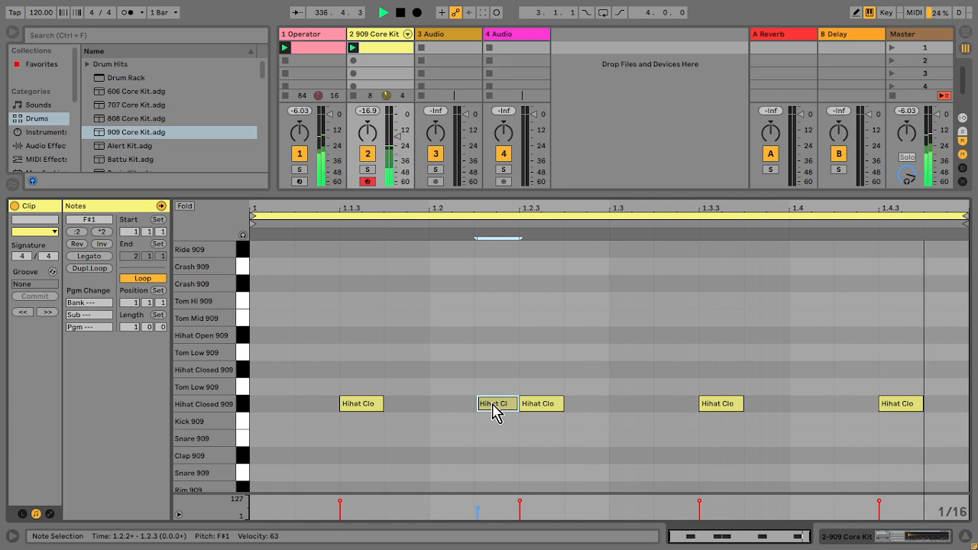
pyautogui.moveTo(478, 508); pyautogui.dragTo(479, 520)
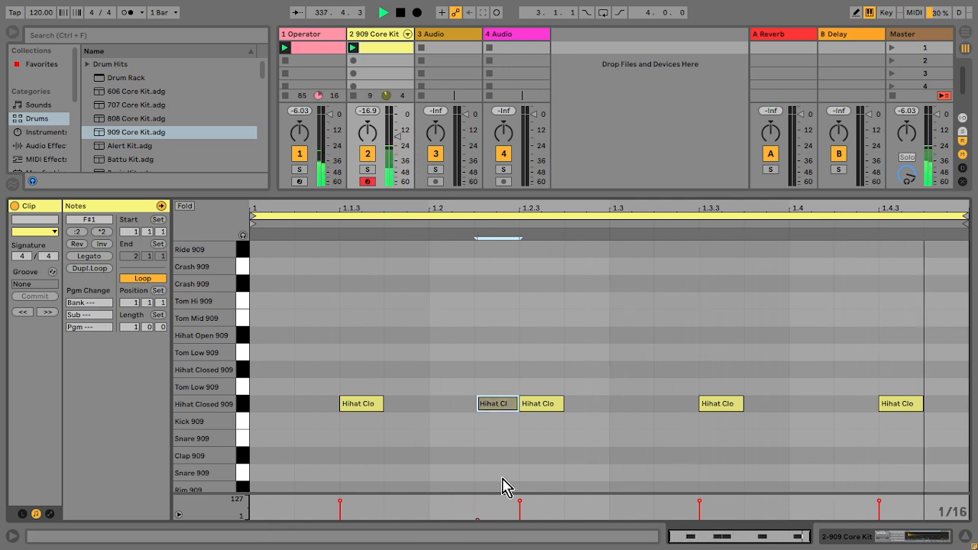
pyautogui.keyDown('ctrl'); pyautogui.moveTo(496, 408); pyautogui.dragTo(862, 415); pyautogui.keyUp('ctrl')
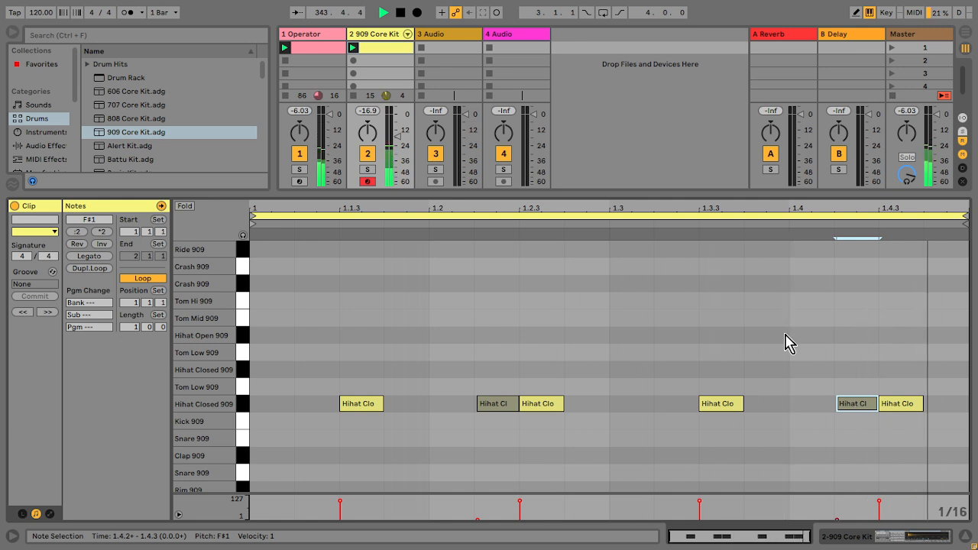
# Step: Duplicate the drum clip's loop to two bars
pyautogui.scroll(-1, 273, 428)
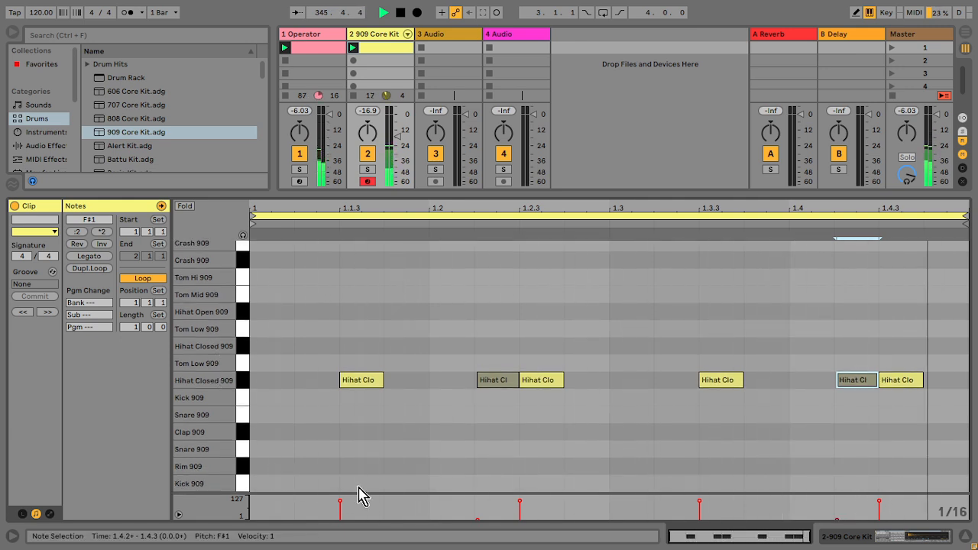
pyautogui.click(417, 220)
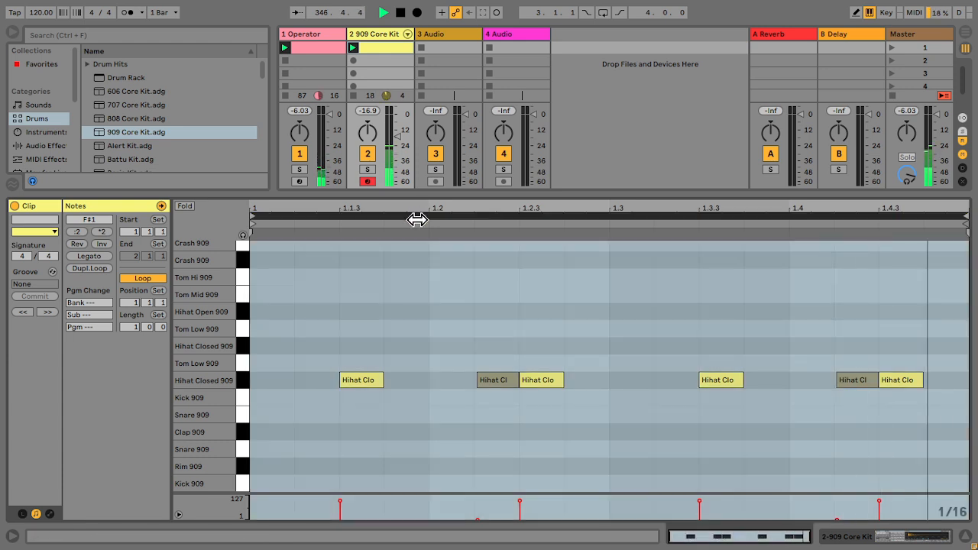
pyautogui.hotkey('ctrl', 'd')
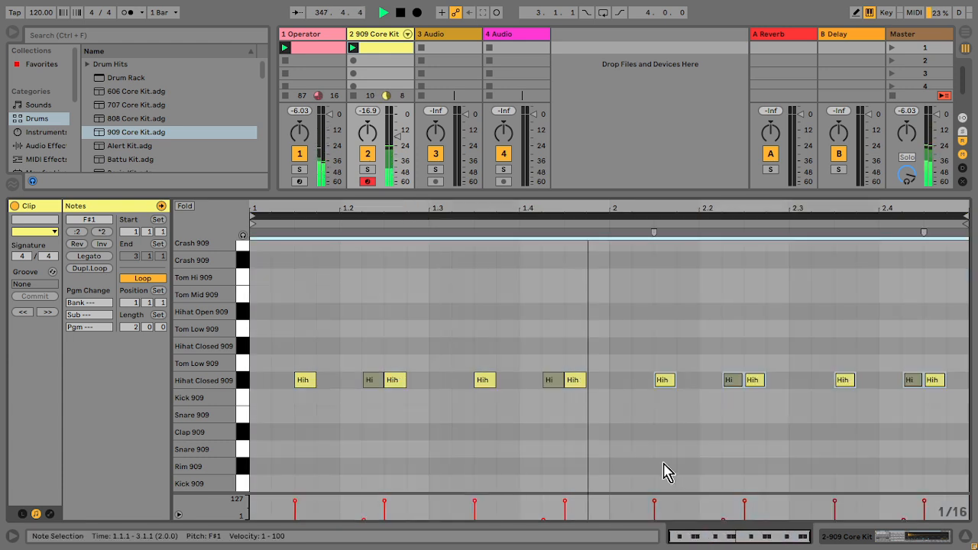
# Step: Add a Clap 909 hit on the downbeat of bar 2
pyautogui.click(617, 445)
pyautogui.doubleClick(615, 432)
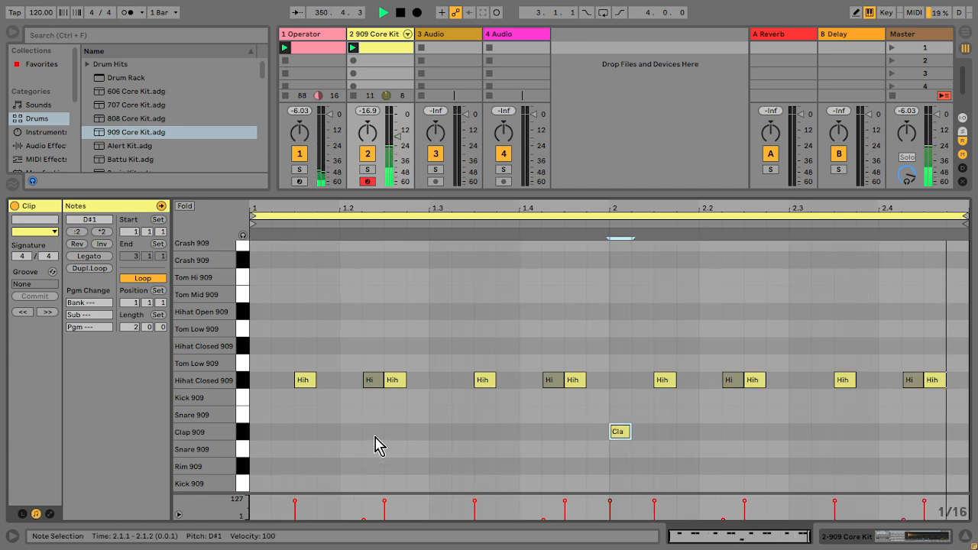
# Step: Place Kick 909 notes at 1.1.1, 1.1.3 and 1.2.2
pyautogui.click(259, 484)
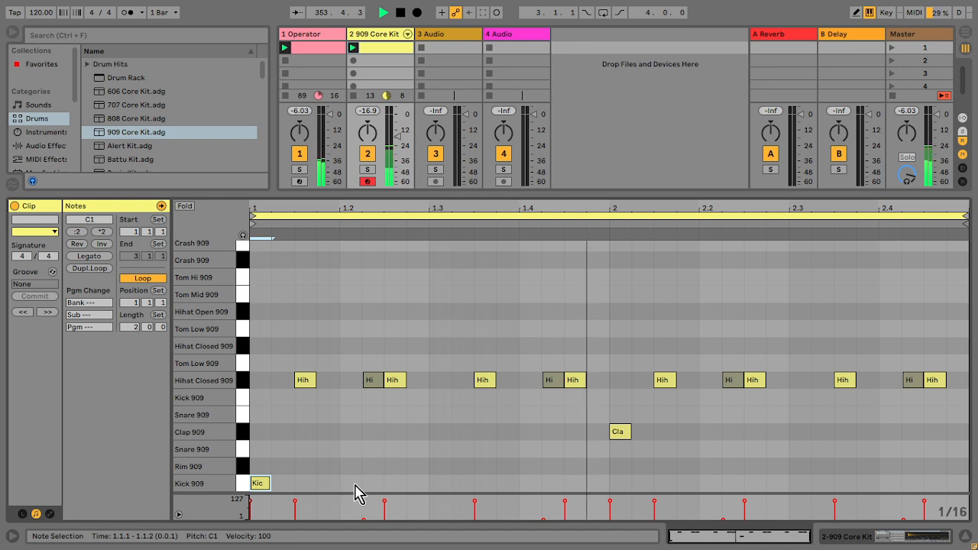
pyautogui.click(307, 484)
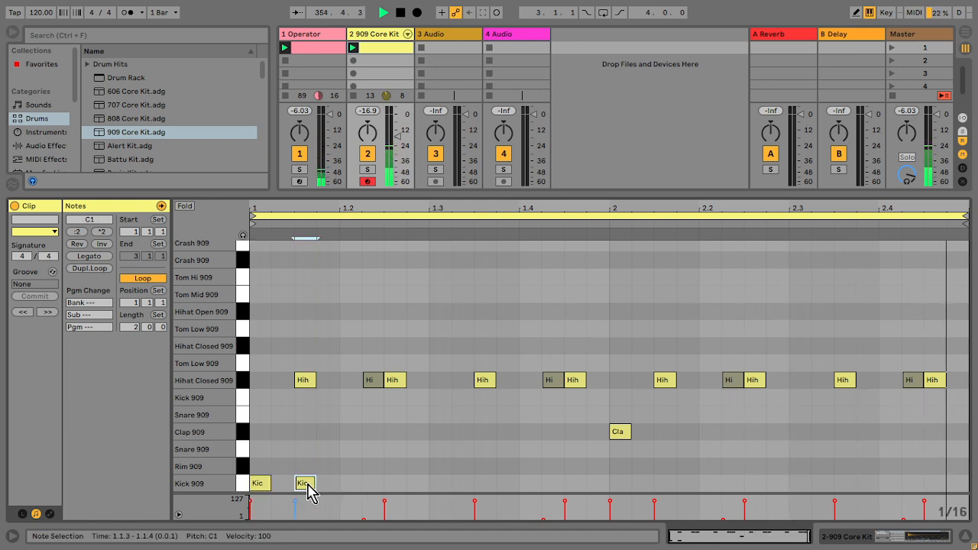
pyautogui.doubleClick(367, 483)
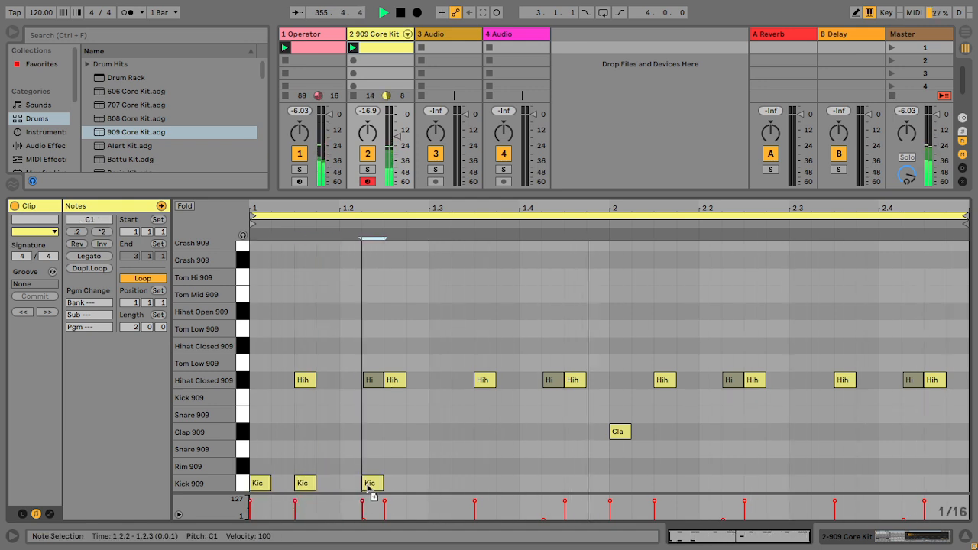
# Step: Select the three kicks and duplicate them three times across the two-bar clip
pyautogui.click(430, 490)
pyautogui.moveTo(430, 490); pyautogui.dragTo(266, 491)
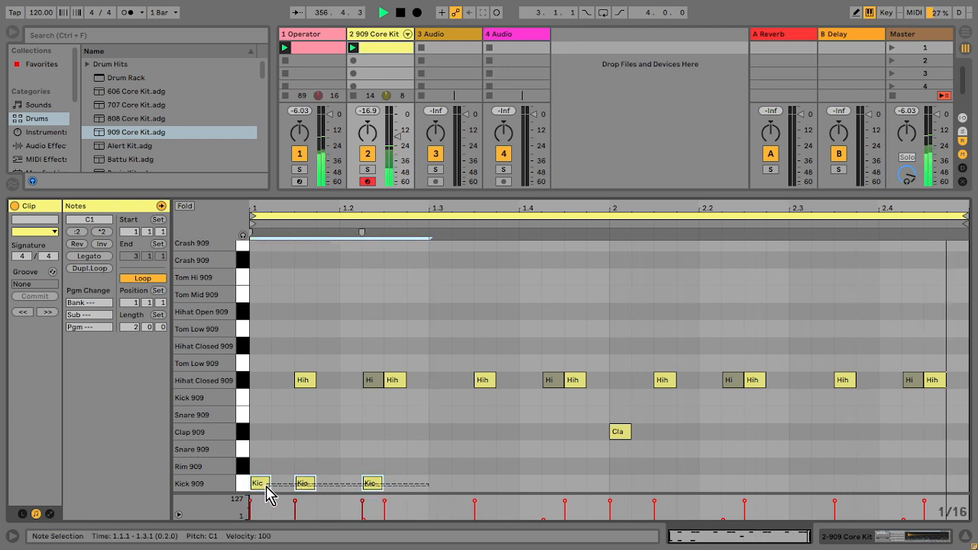
pyautogui.hotkey('ctrl', 'd')
pyautogui.hotkey('ctrl', 'd')
pyautogui.hotkey('ctrl', 'd')
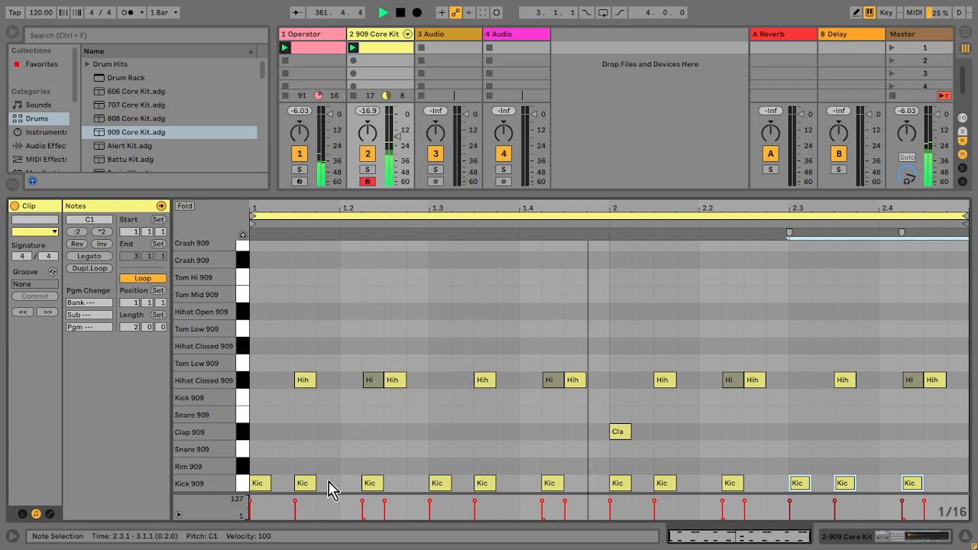
# Step: Rework the kicks into four-on-the-floor on every beat of bar 1, then duplicate them into bar 2
pyautogui.click(305, 483)
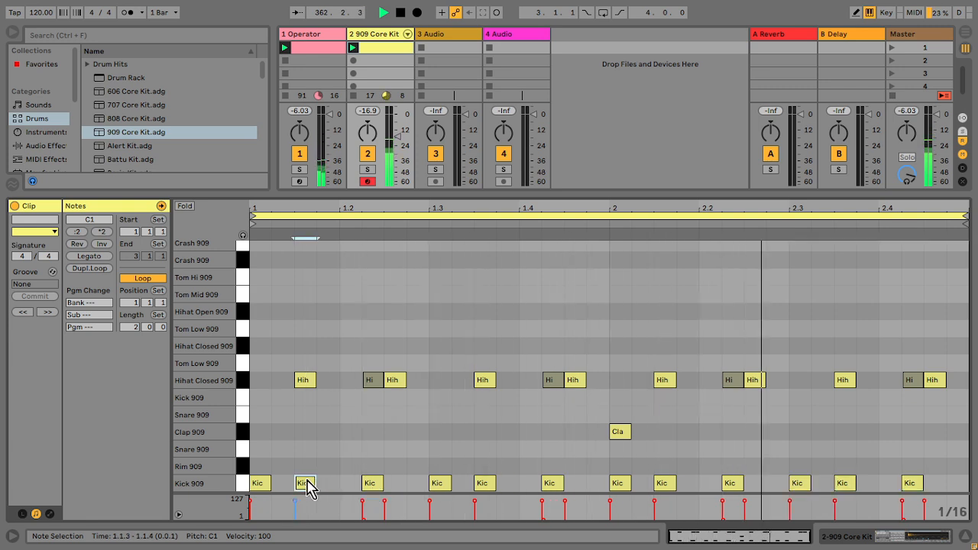
pyautogui.doubleClick(348, 483)
pyautogui.doubleClick(374, 483)
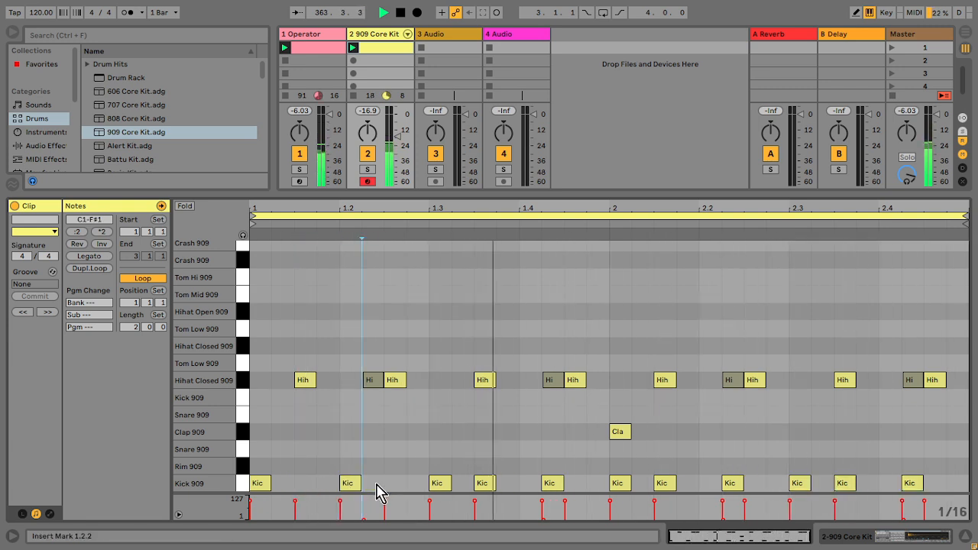
pyautogui.doubleClick(483, 483)
pyautogui.moveTo(562, 489)
pyautogui.mouseDown()
pyautogui.moveTo(540, 490)
pyautogui.moveTo(598, 484)
pyautogui.moveTo(878, 506)
pyautogui.mouseUp()
pyautogui.press('Delete')
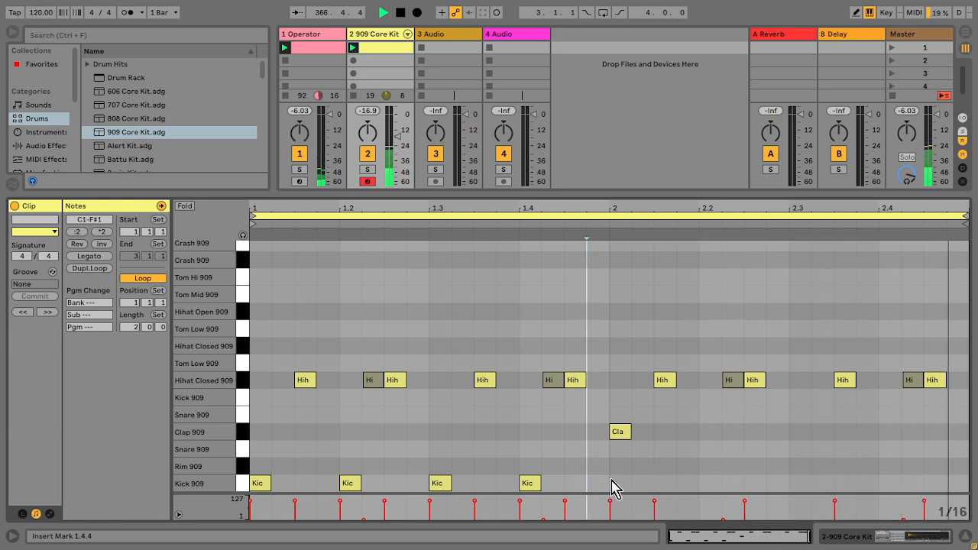
pyautogui.moveTo(613, 485); pyautogui.dragTo(256, 485)
pyautogui.hotkey('ctrl', 'd')
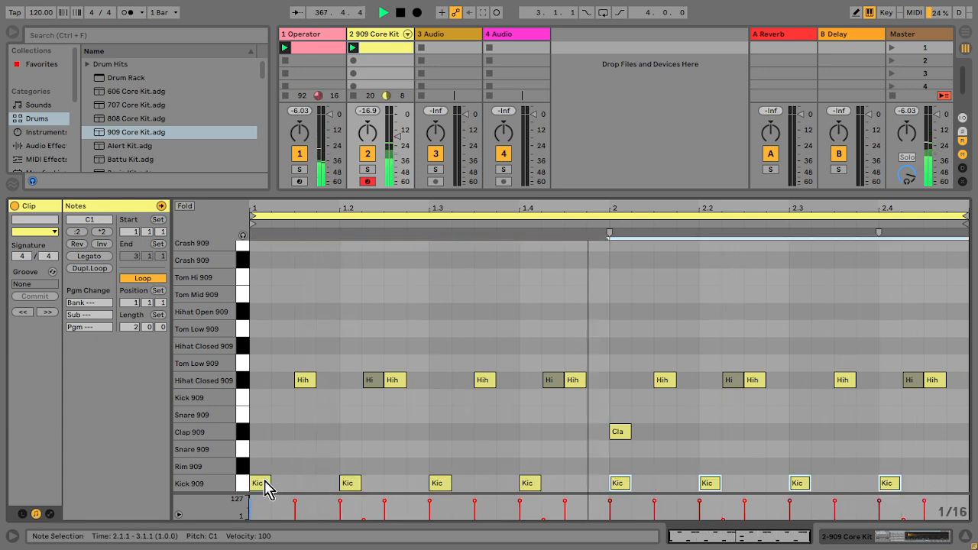
# Step: Copy the Echo effect from the Operator track over to the 909 Core Kit drum track's clap
pyautogui.click(327, 47)
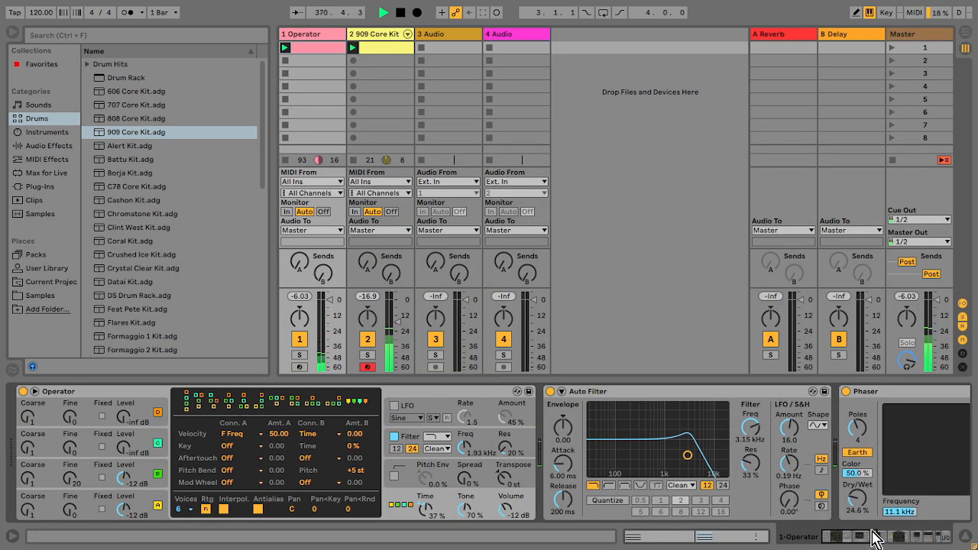
pyautogui.moveTo(868, 532); pyautogui.dragTo(921, 535)
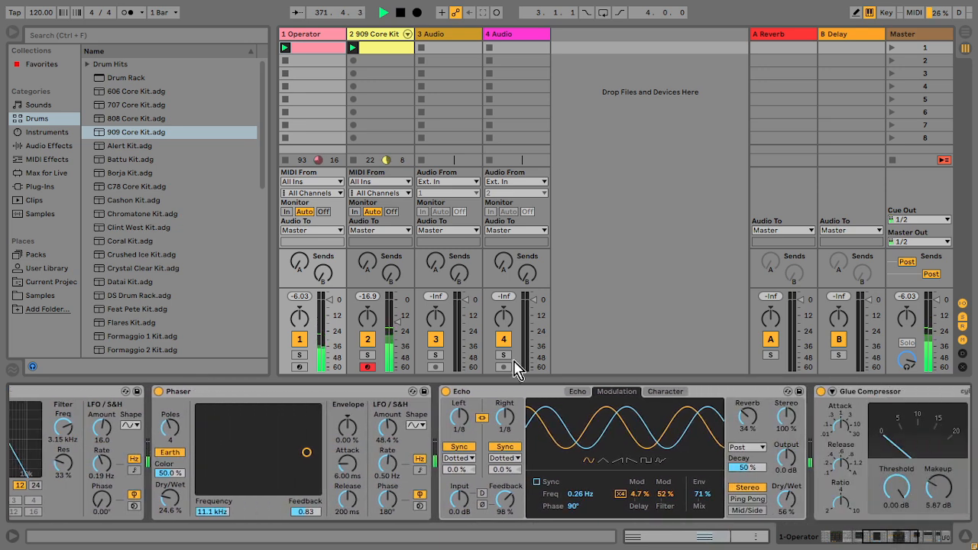
pyautogui.click(511, 395)
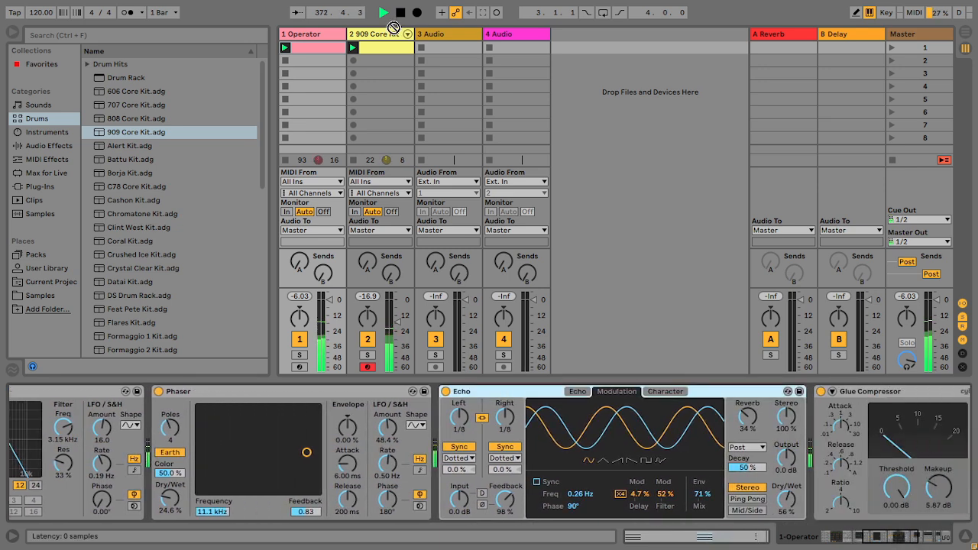
pyautogui.click(388, 33)
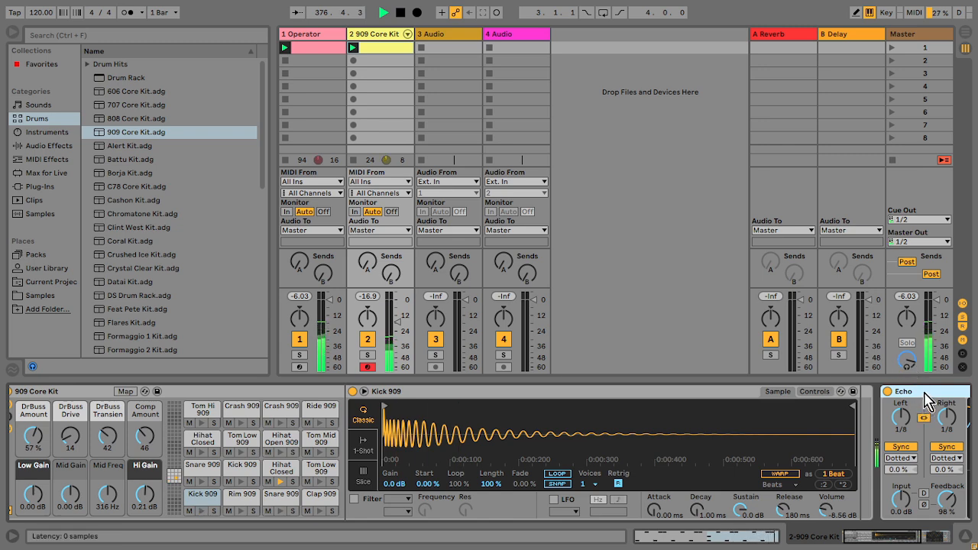
pyautogui.press('Delete')
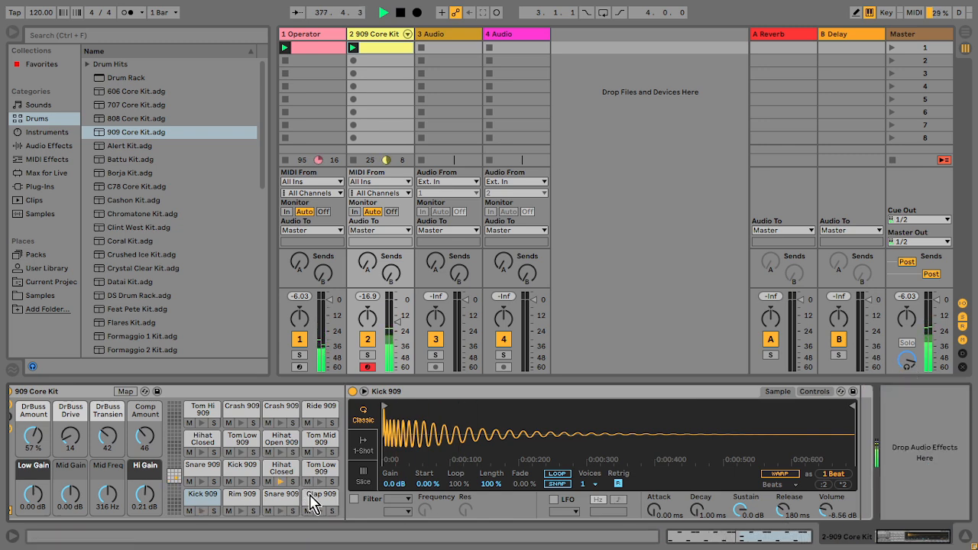
# Step: Load a Compressor from the audio effects and move it onto the Clap 909 pad's chain
pyautogui.click(65, 151)
pyautogui.moveTo(268, 227); pyautogui.dragTo(262, 99)
pyautogui.click(140, 168)
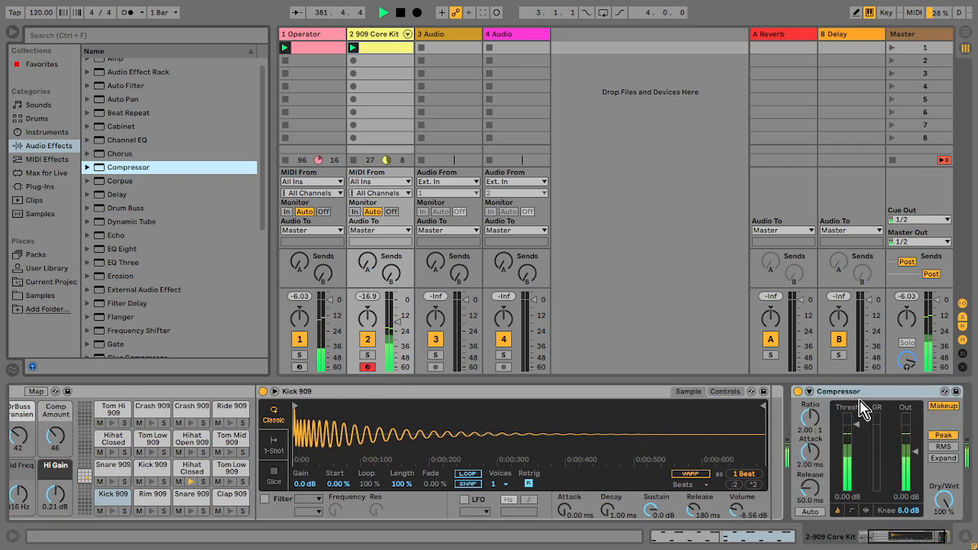
pyautogui.click(848, 394)
pyautogui.moveTo(848, 394); pyautogui.dragTo(226, 497)
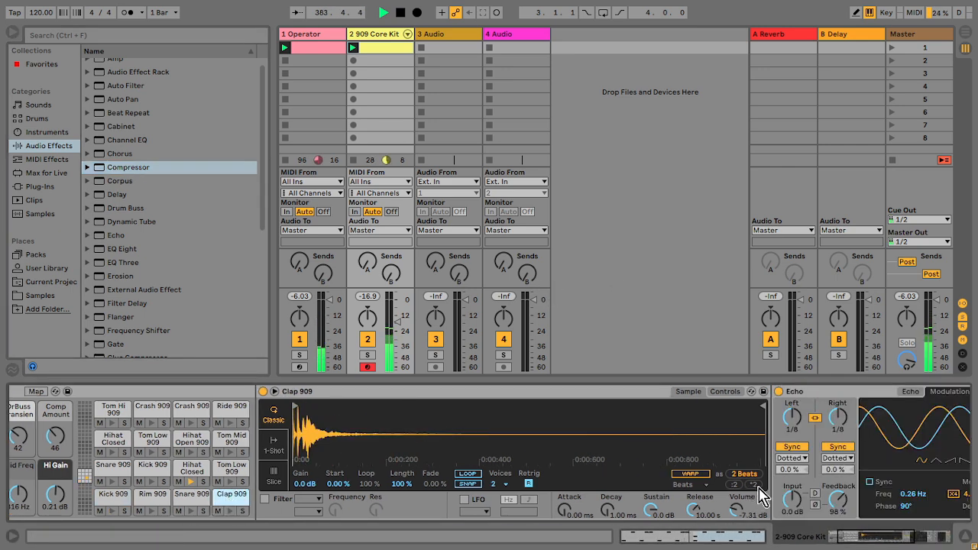
# Step: Insert a Utility before the clap's Compressor and switch it to Mono
pyautogui.moveTo(852, 536); pyautogui.dragTo(888, 539)
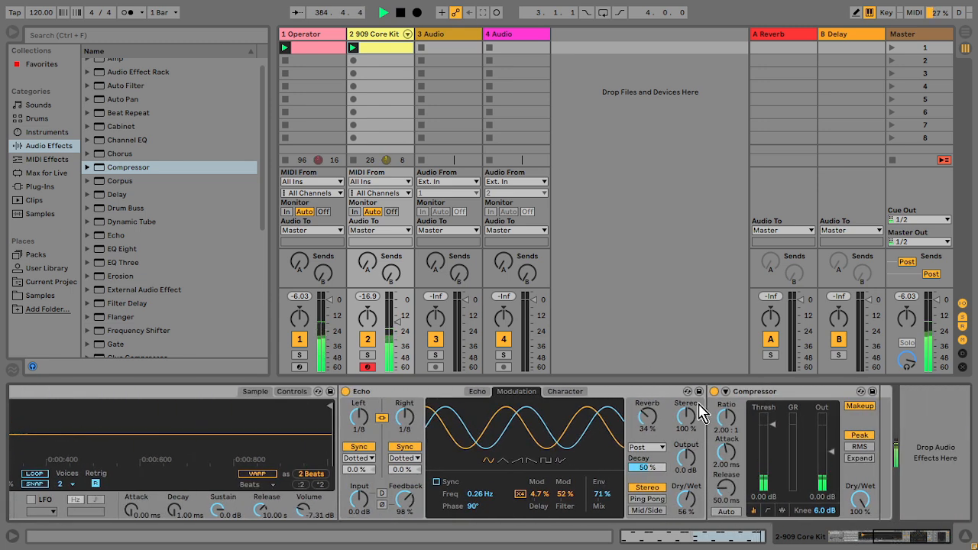
pyautogui.moveTo(262, 223); pyautogui.dragTo(718, 466)
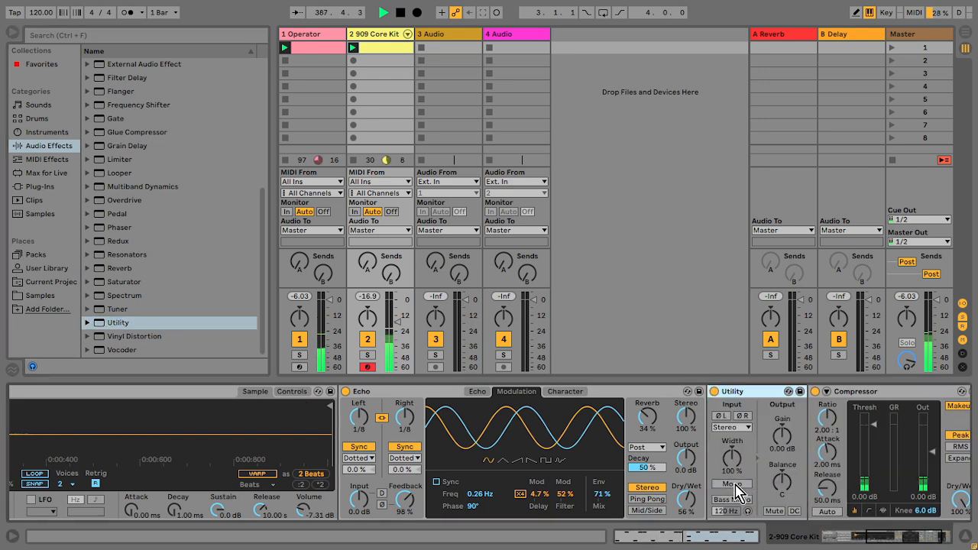
pyautogui.click(928, 541)
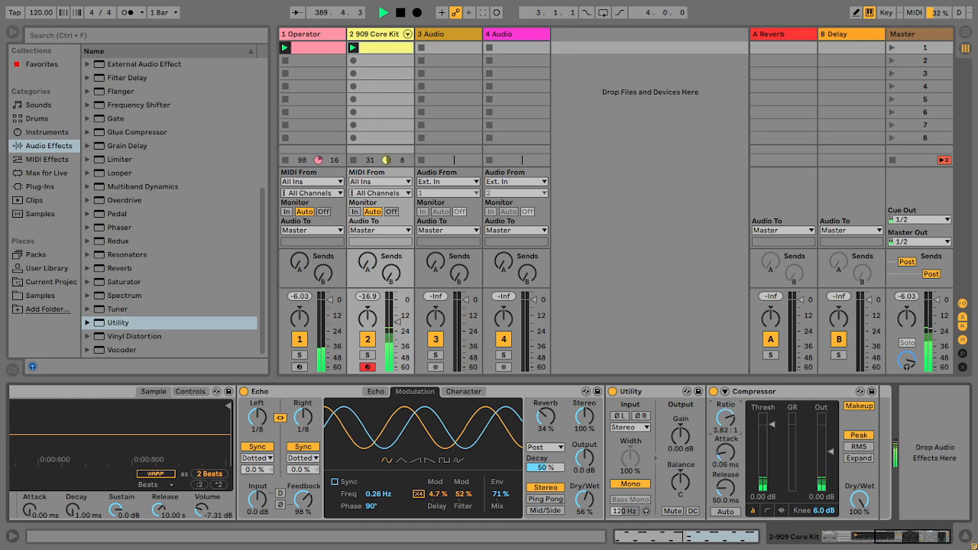
# Step: Set the clap Compressor's ratio to about 9.69:1, release to 1.00 ms and threshold to -35.3 dB
pyautogui.moveTo(727, 423); pyautogui.dragTo(726, 416)
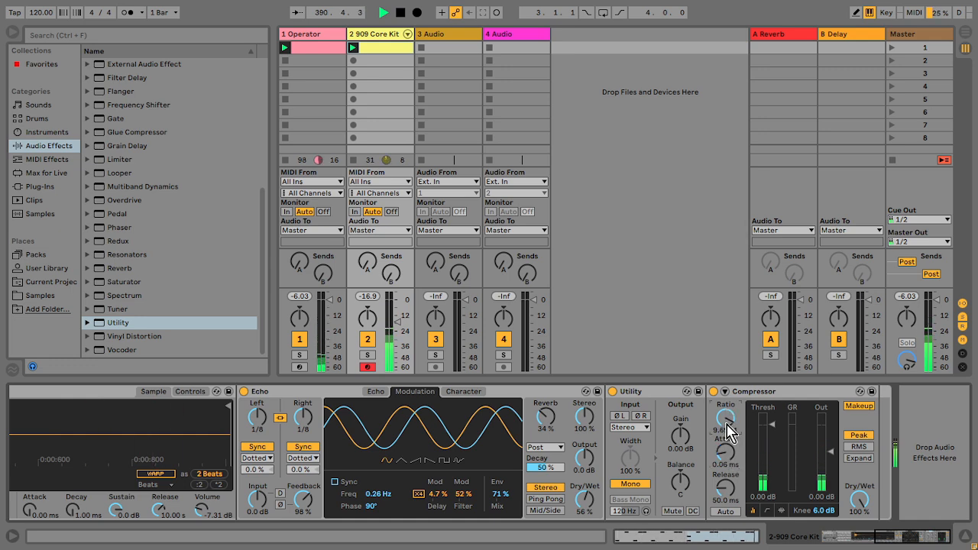
pyautogui.moveTo(724, 496); pyautogui.dragTo(724, 531)
pyautogui.moveTo(772, 437); pyautogui.dragTo(772, 497)
# Step: Turn off the clap Compressor's makeup gain and lower its output to about -15.5 dB
pyautogui.click(859, 406)
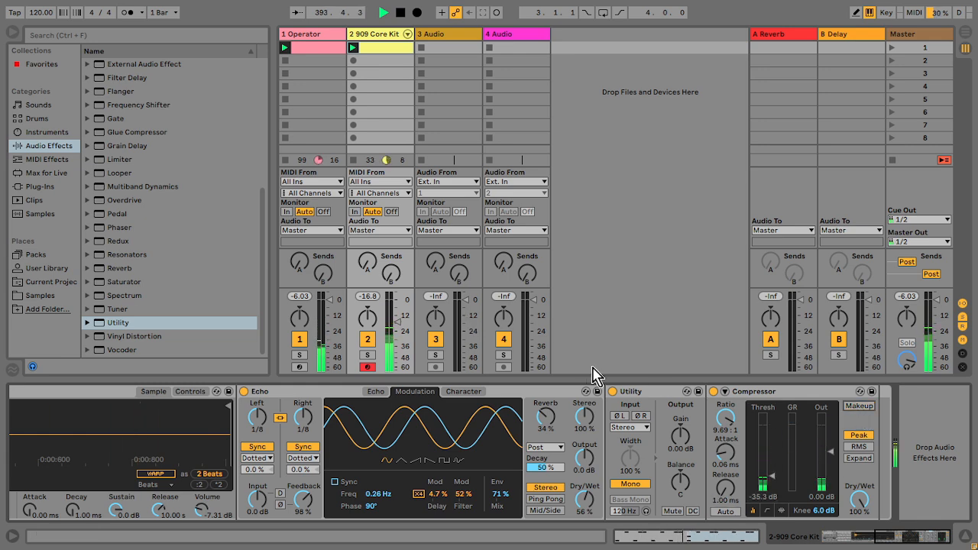
pyautogui.moveTo(831, 458); pyautogui.dragTo(831, 431)
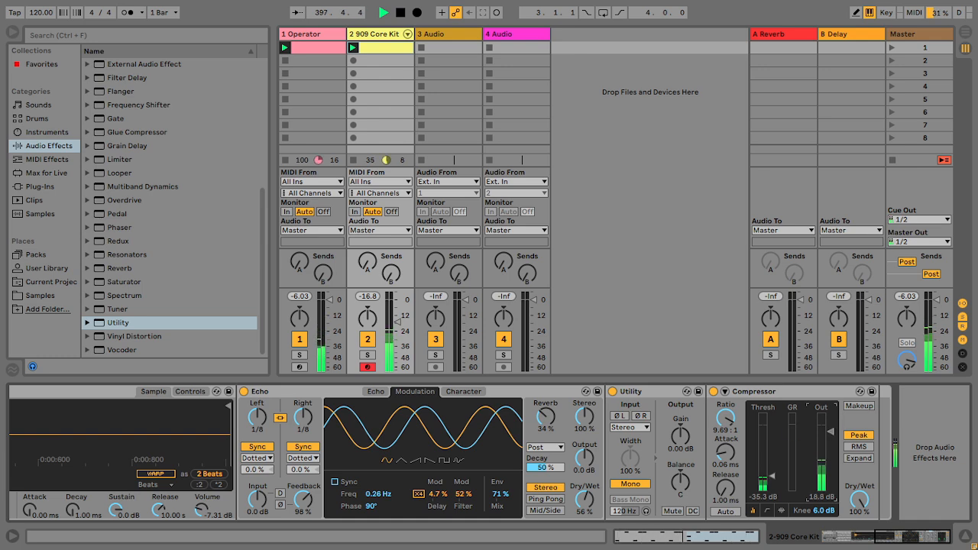
pyautogui.moveTo(831, 443); pyautogui.dragTo(831, 433)
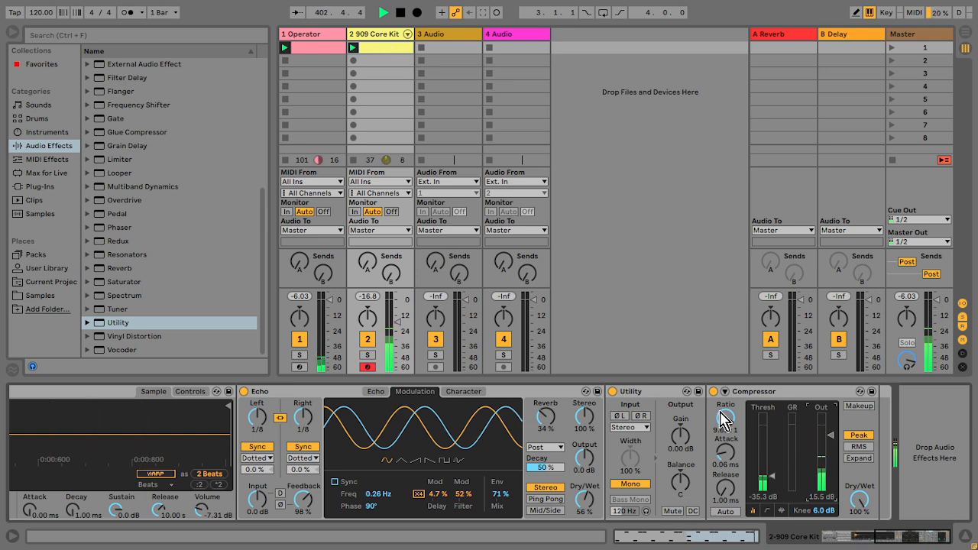
# Step: Add a Reverb to the Hihat Closed 909 pad's chain
pyautogui.moveTo(914, 537); pyautogui.dragTo(848, 530)
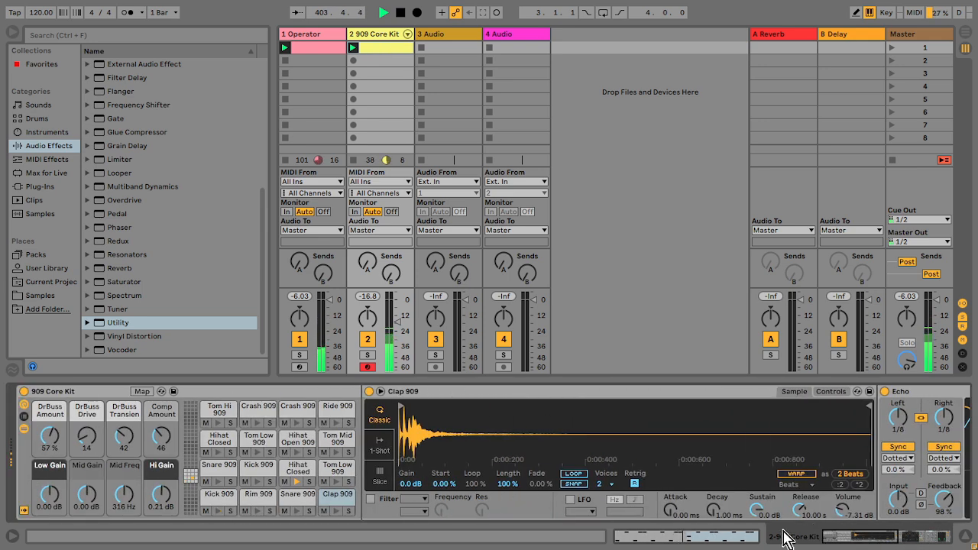
pyautogui.click(112, 270)
pyautogui.moveTo(248, 382); pyautogui.dragTo(298, 474)
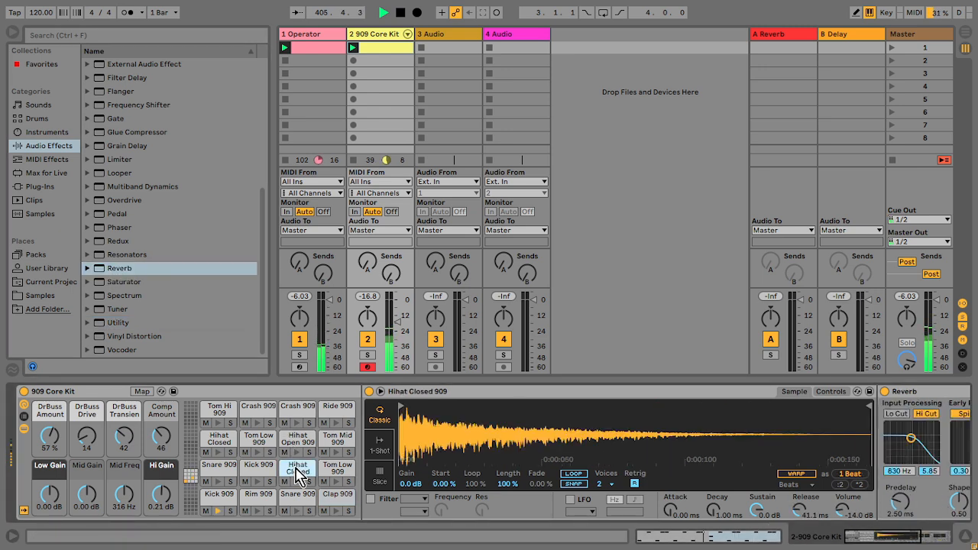
pyautogui.moveTo(917, 539); pyautogui.dragTo(962, 538)
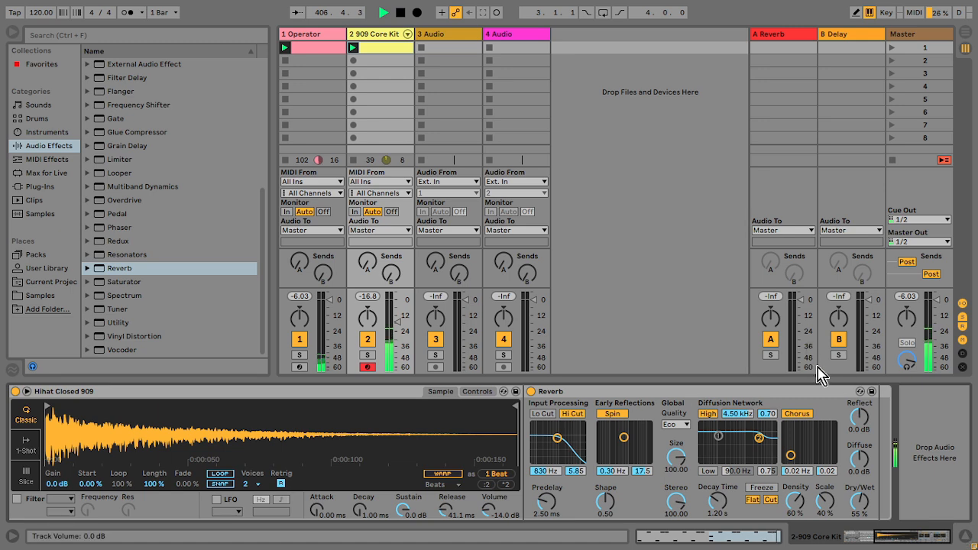
# Step: Hot-swap the hi-hat Reverb for the Room preset Ambience Medium
pyautogui.click(860, 391)
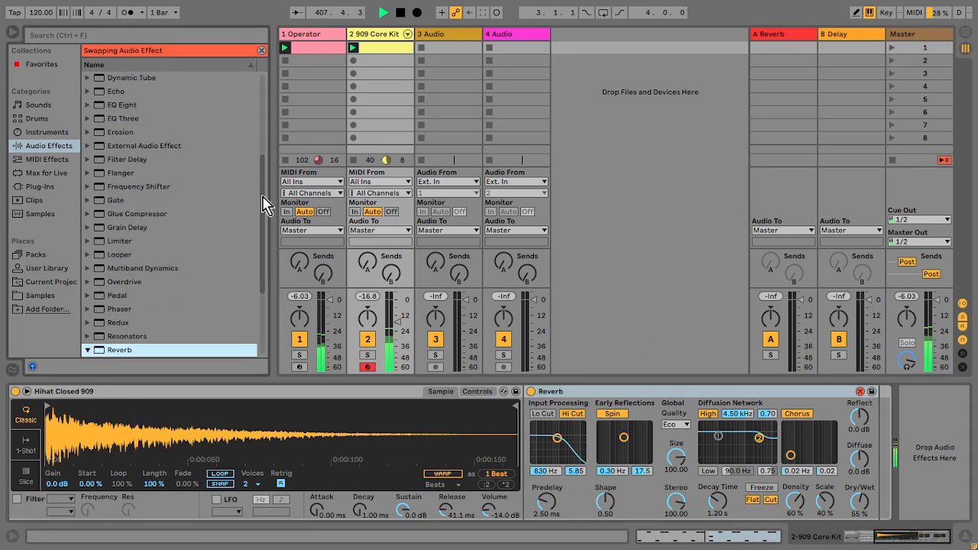
pyautogui.click(96, 255)
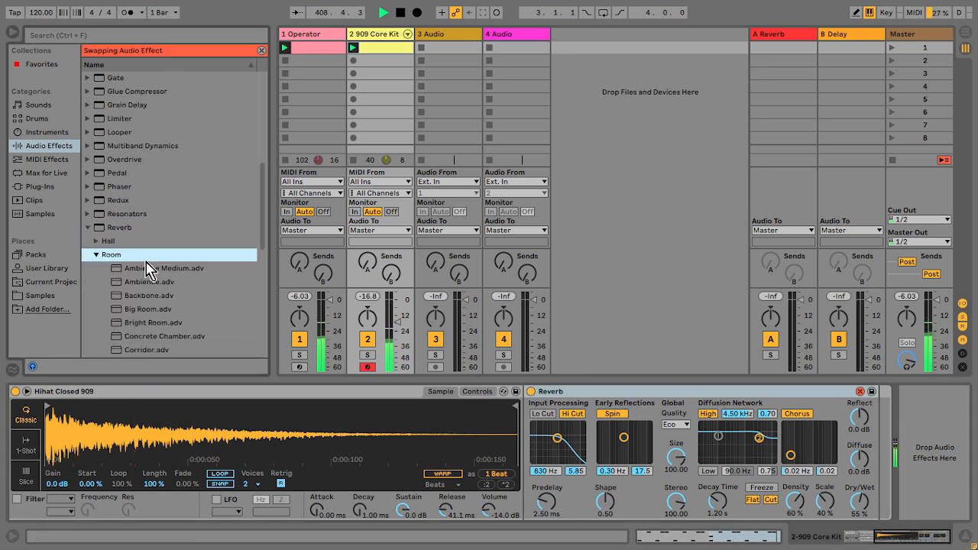
pyautogui.doubleClick(229, 268)
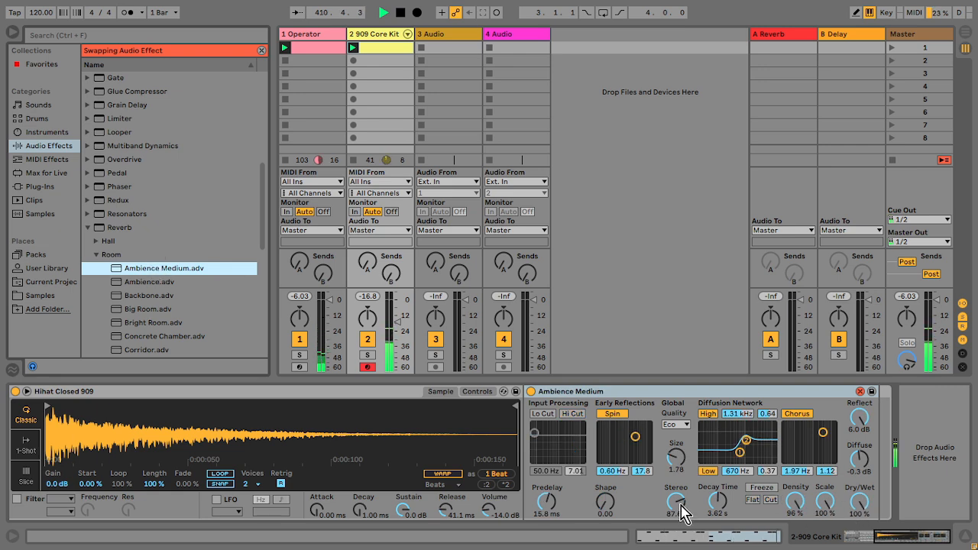
# Step: Set the hi-hat reverb's stereo width to 0.00 and switch the reverb device off
pyautogui.moveTo(683, 514); pyautogui.dragTo(682, 539)
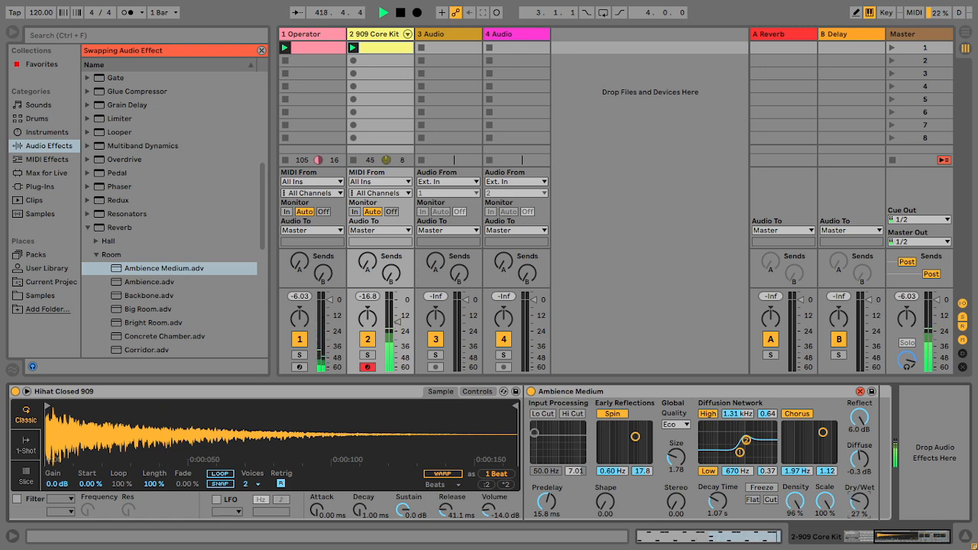
pyautogui.click(531, 392)
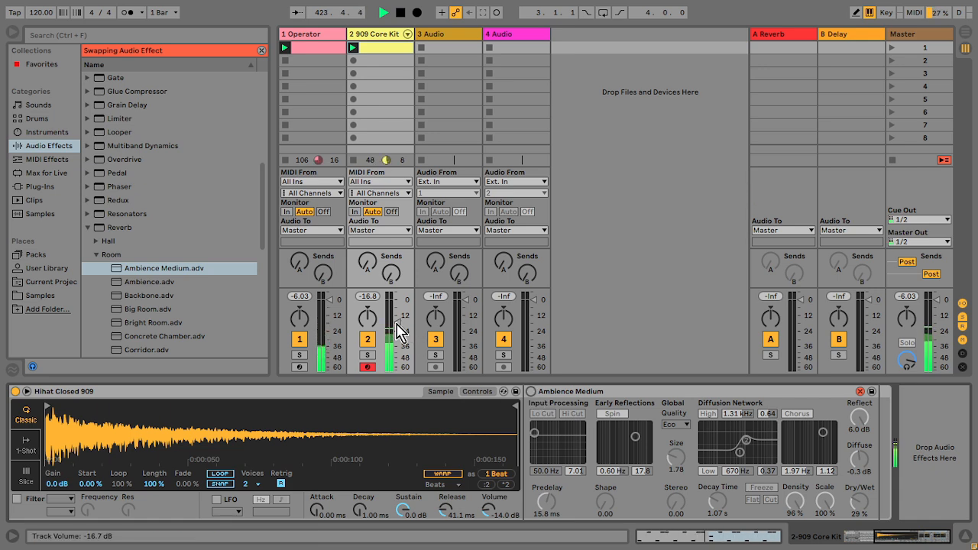
# Step: Adjust the Operator track's volume fader to about -4 dB
pyautogui.click(312, 34)
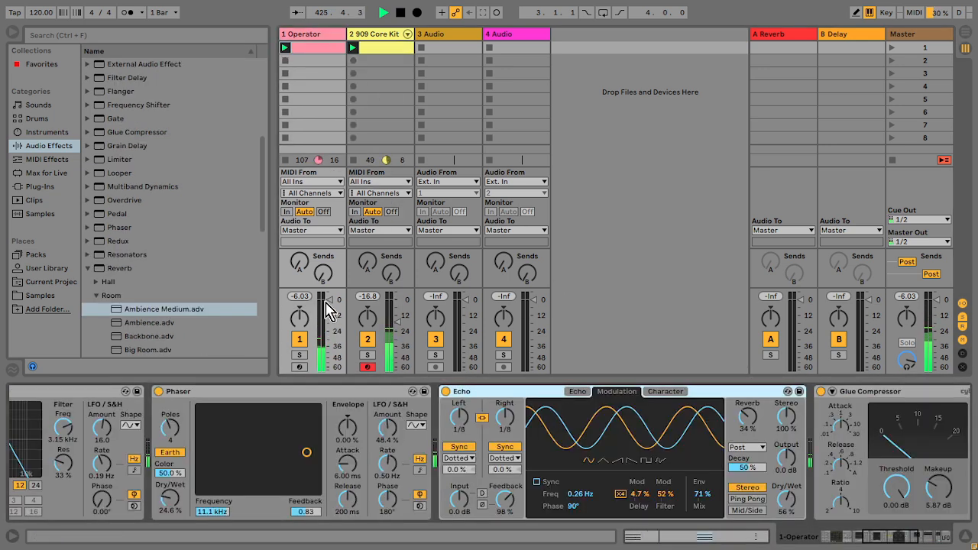
pyautogui.moveTo(326, 303); pyautogui.dragTo(327, 312)
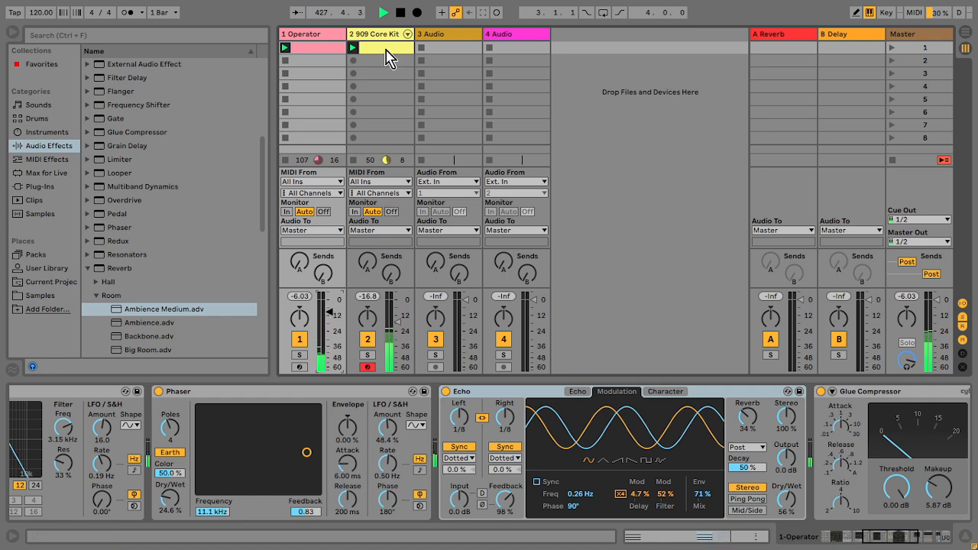
pyautogui.click(382, 35)
pyautogui.click(321, 43)
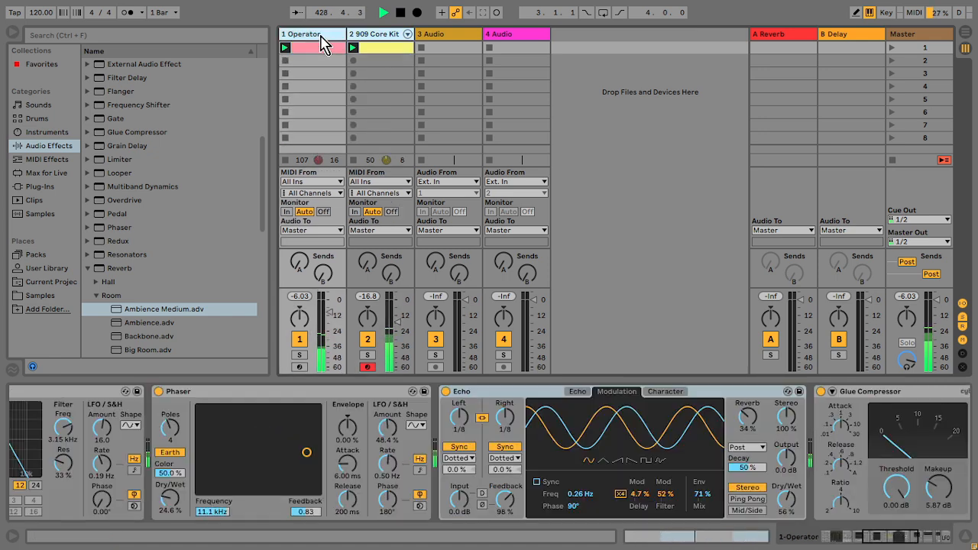
pyautogui.moveTo(331, 313); pyautogui.dragTo(331, 309)
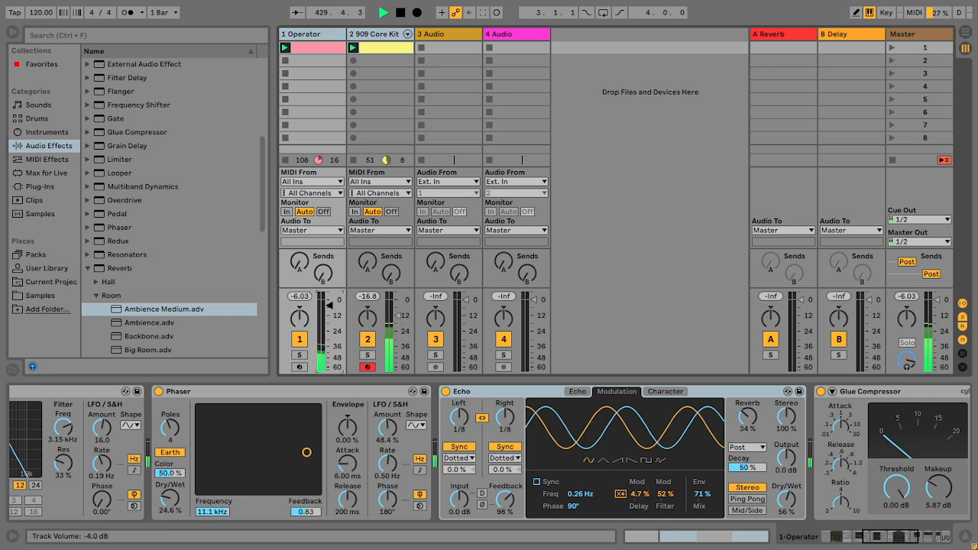
pyautogui.moveTo(330, 304); pyautogui.dragTo(331, 306)
# Step: Open the drum clip and duplicate its loop to four bars
pyautogui.doubleClick(390, 51)
pyautogui.click(552, 217)
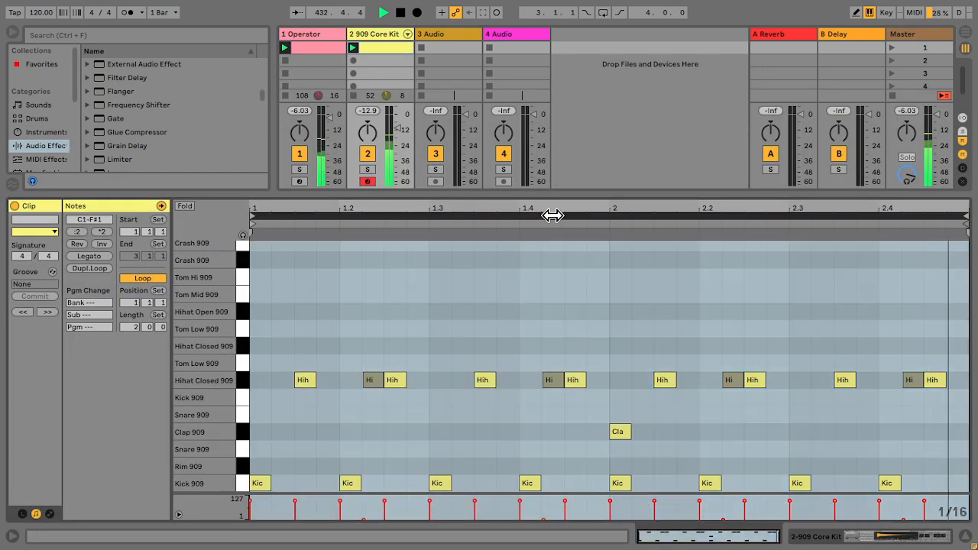
pyautogui.hotkey('ctrl', 'd')
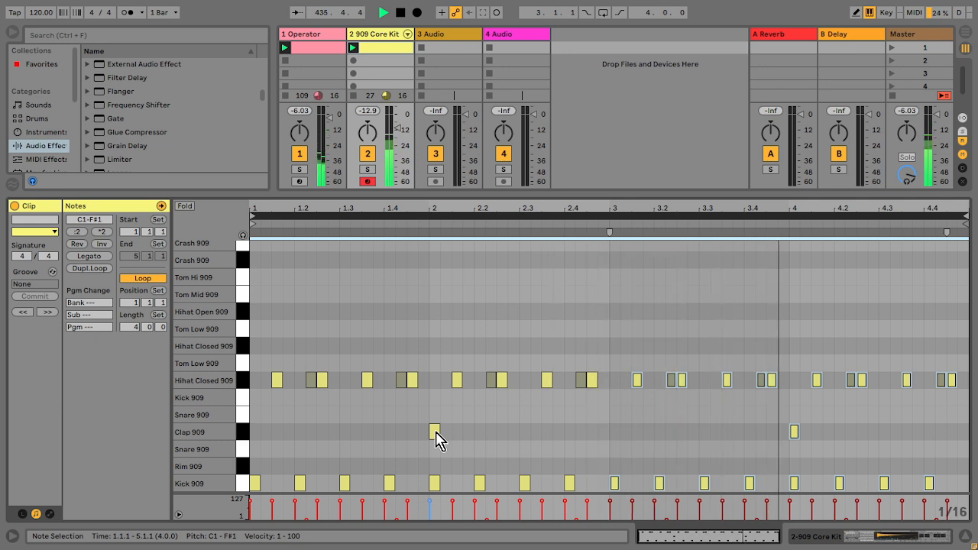
# Step: Move the beat-2 kick in bar 1 back to 1.1.4 and add a kick at 1.2.3
pyautogui.click(316, 463)
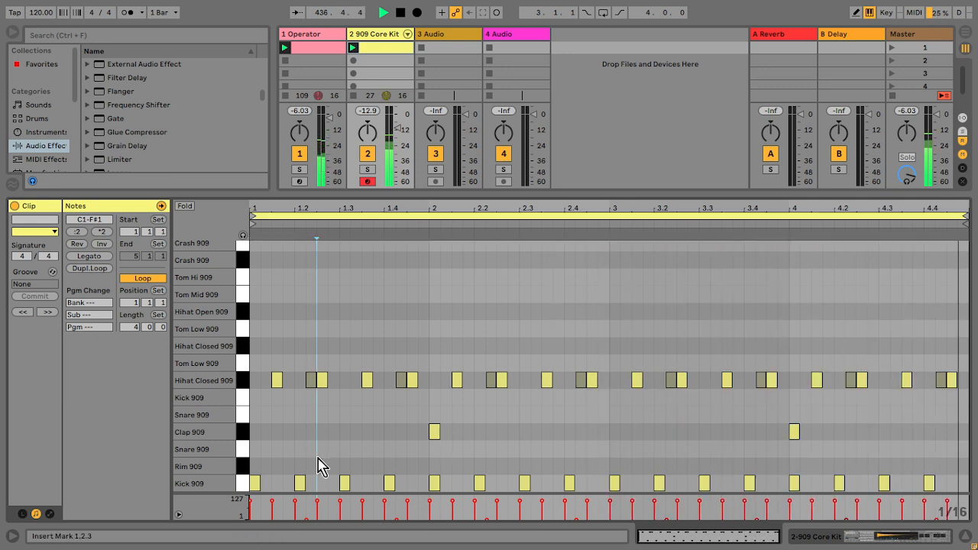
pyautogui.moveTo(301, 483); pyautogui.dragTo(289, 485)
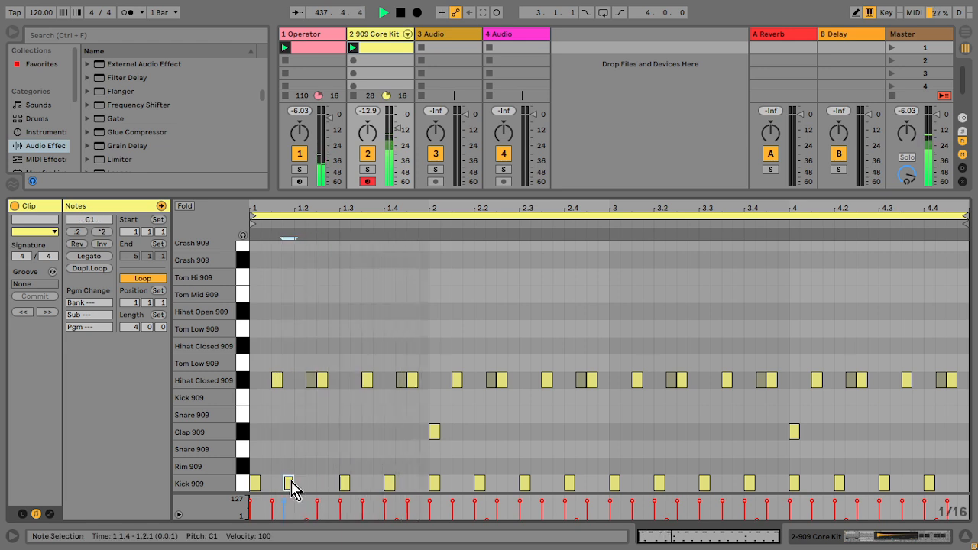
pyautogui.doubleClick(322, 483)
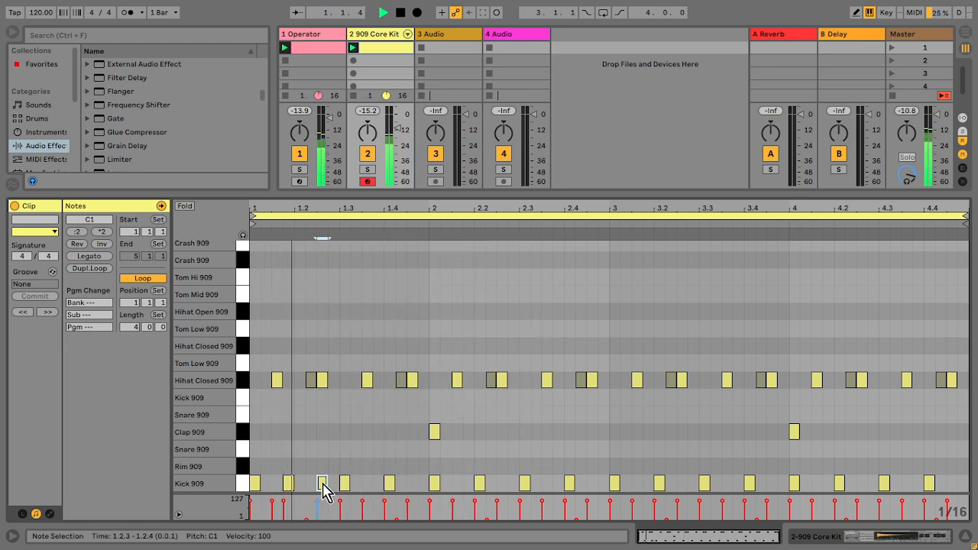
# Step: Move the selected kick two sixteenths earlier onto beat 1.2
pyautogui.press('Left')
pyautogui.press('Left')
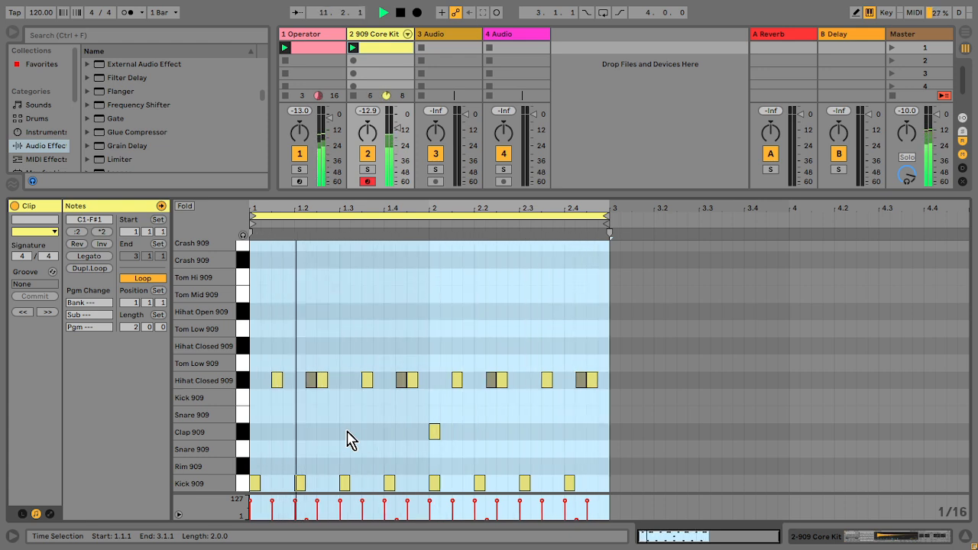
# Step: Expand the drum rack's chains in the mixer and lower the clap and closed hi-hat chain volumes
pyautogui.click(408, 34)
pyautogui.moveTo(460, 186); pyautogui.dragTo(514, 186)
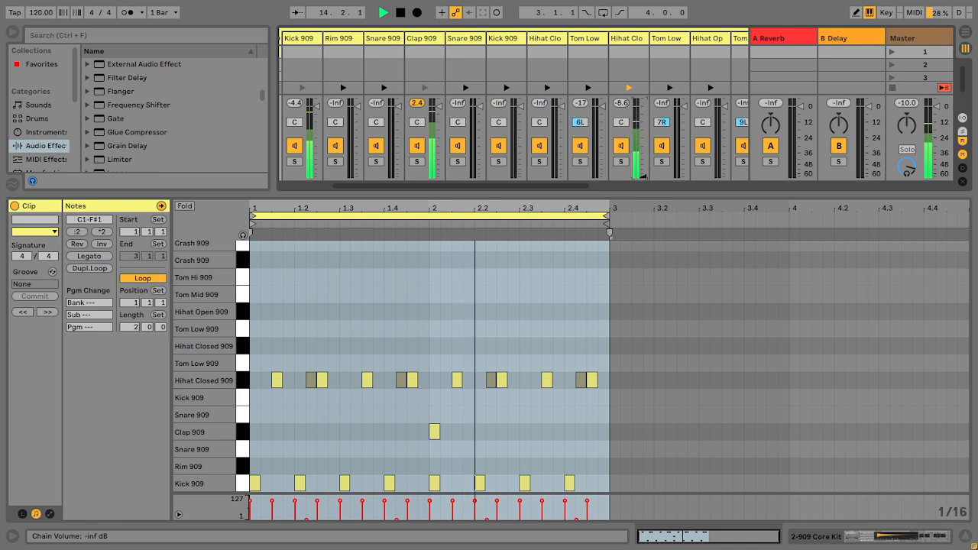
pyautogui.moveTo(439, 106)
pyautogui.mouseDown()
pyautogui.moveTo(439, 146)
pyautogui.moveTo(438, 123)
pyautogui.mouseUp()
pyautogui.moveTo(642, 103)
pyautogui.mouseDown()
pyautogui.moveTo(642, 129)
pyautogui.moveTo(643, 120)
pyautogui.mouseUp()
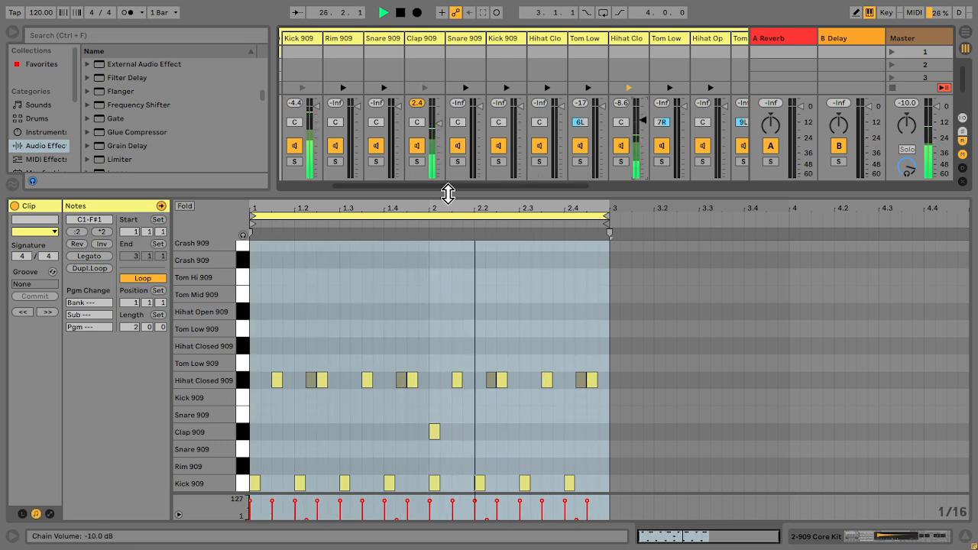
pyautogui.moveTo(451, 196); pyautogui.dragTo(284, 191)
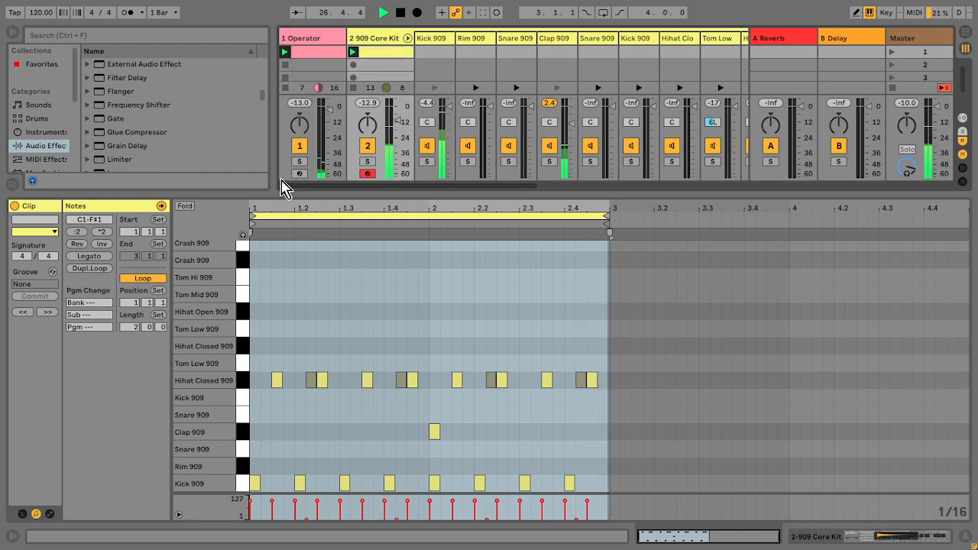
# Step: Review the drum kit's device chain and the Operator track's effect chain, selecting the Overdrive
pyautogui.click(375, 40)
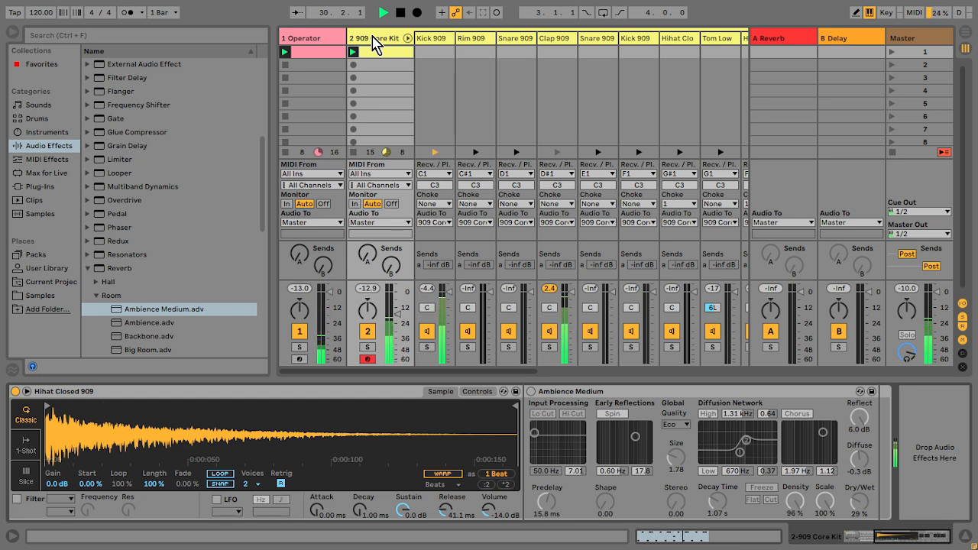
pyautogui.click(312, 42)
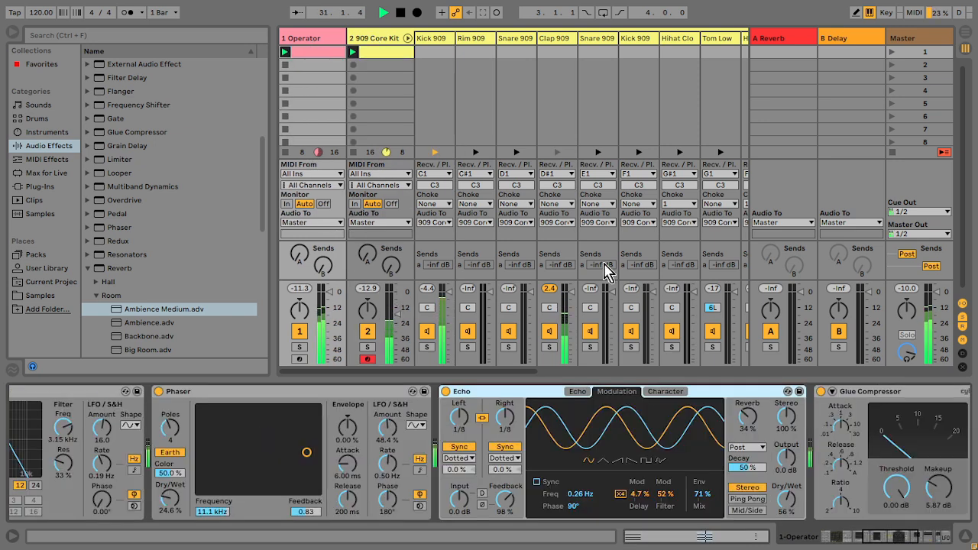
pyautogui.moveTo(882, 541); pyautogui.dragTo(921, 544)
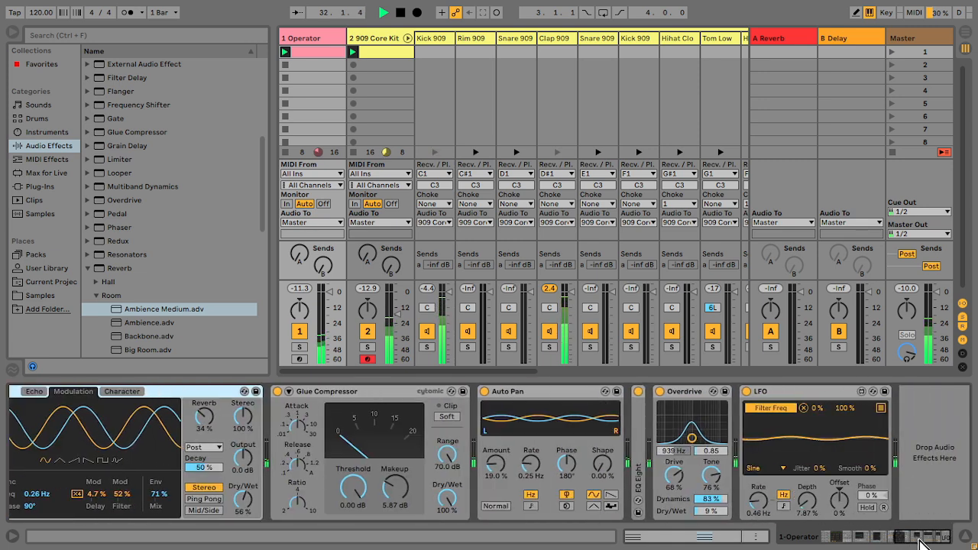
pyautogui.click(684, 393)
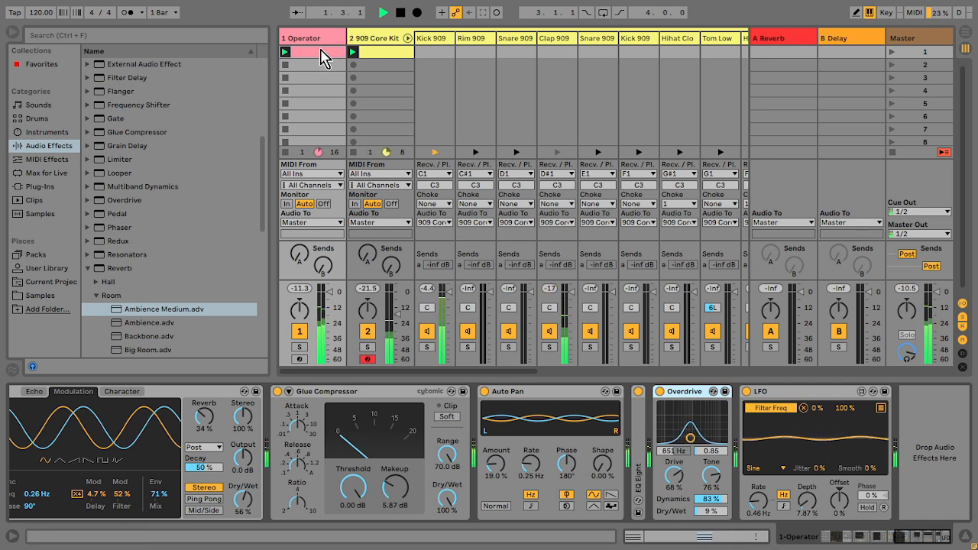
# Step: Open the Operator clip, shift its first chord later to about beat 1.3, and restart playback
pyautogui.doubleClick(321, 58)
pyautogui.moveTo(261, 327); pyautogui.dragTo(263, 492)
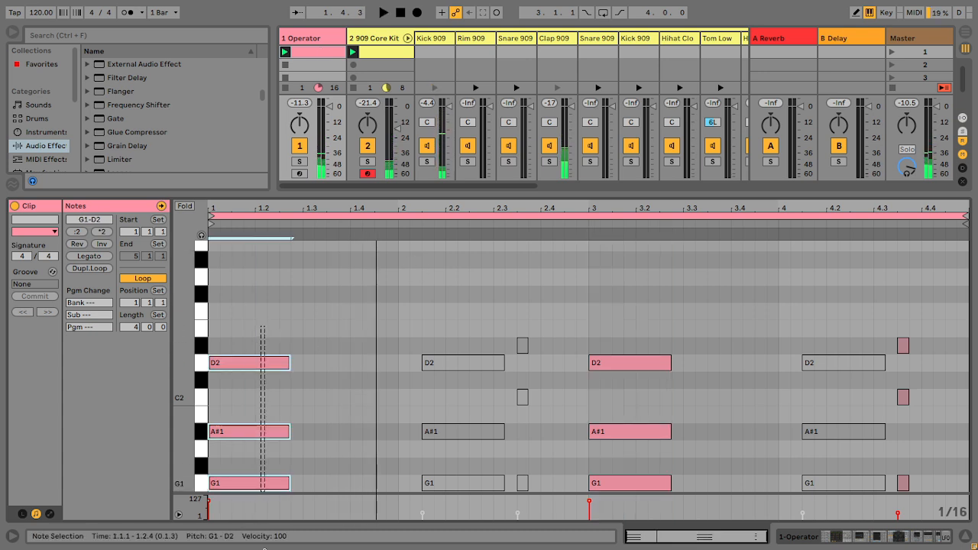
pyautogui.press('Right')
pyautogui.press('Right')
pyautogui.press('Right')
pyautogui.press('Right')
pyautogui.press('Right')
pyautogui.press('Right')
pyautogui.press('Right')
pyautogui.press('Right')
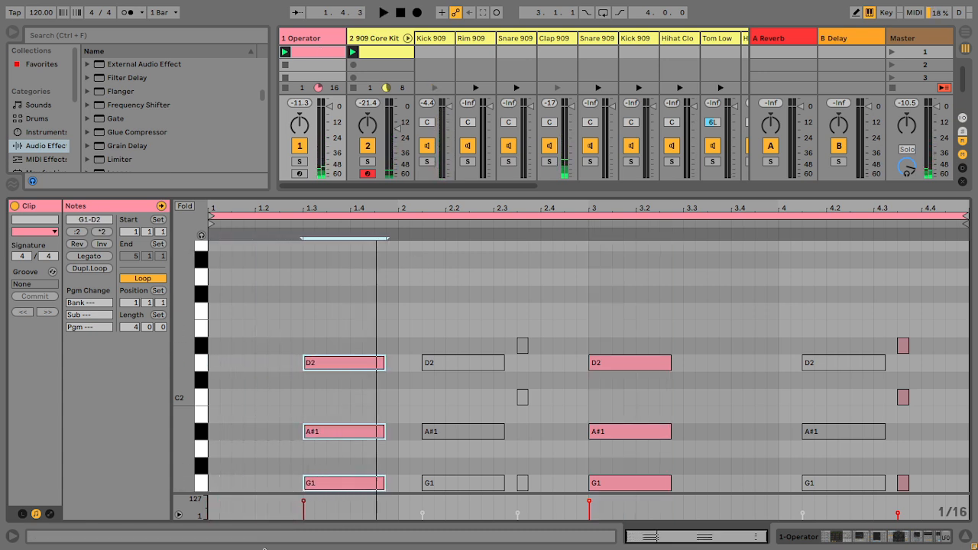
pyautogui.press('space')
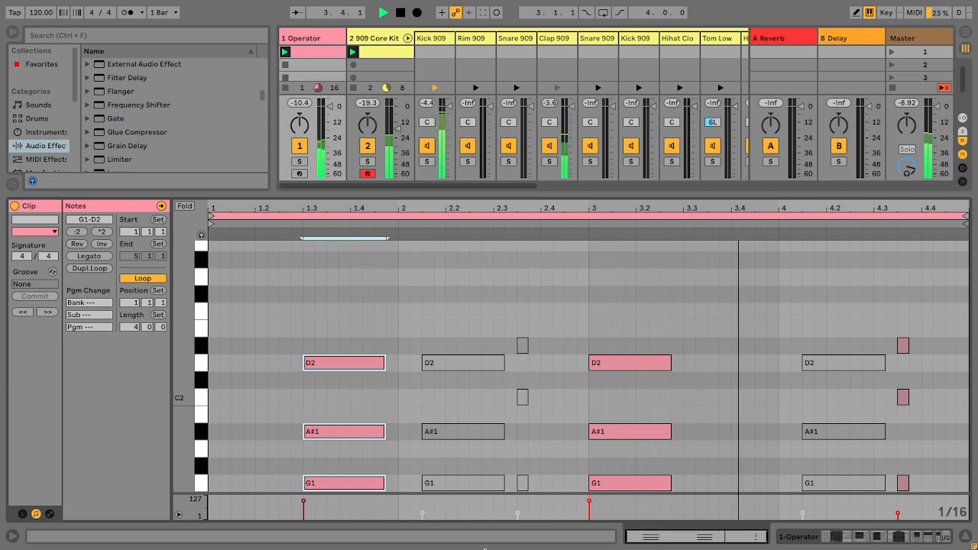
# Step: Shift the bar-3 chord in the Operator clip later to beat 3.3
pyautogui.moveTo(662, 327); pyautogui.dragTo(612, 487)
pyautogui.press('Right')
pyautogui.press('Right')
pyautogui.press('Right')
pyautogui.press('Right')
pyautogui.press('Right')
pyautogui.press('Right')
pyautogui.press('Right')
pyautogui.press('Right')
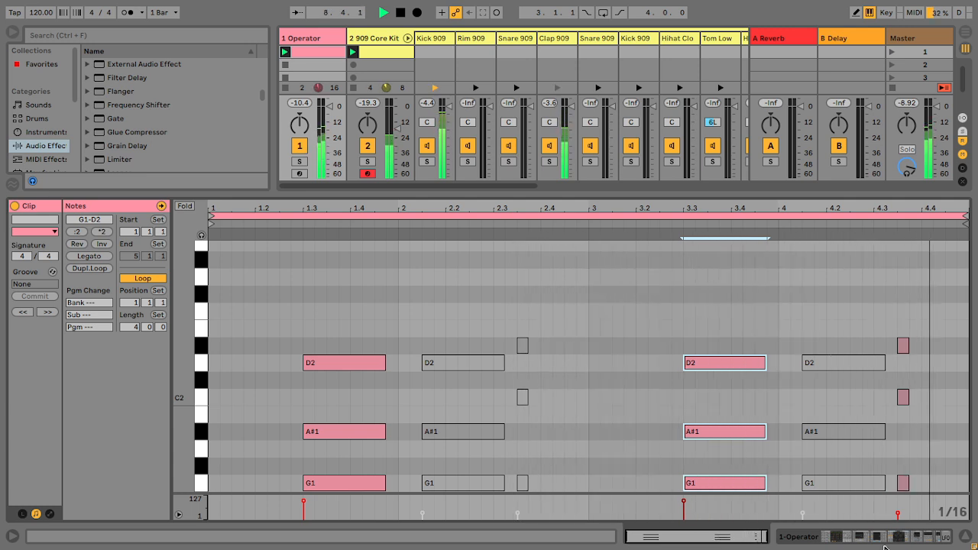
# Step: Open the drum clip, duplicate its loop to four bars, and delete the clap in bar 4
pyautogui.click(965, 537)
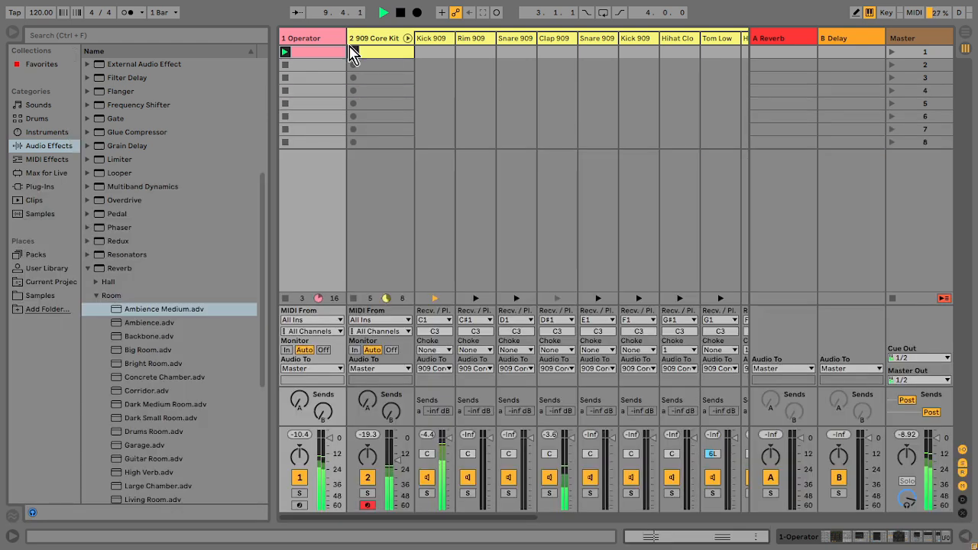
pyautogui.doubleClick(388, 57)
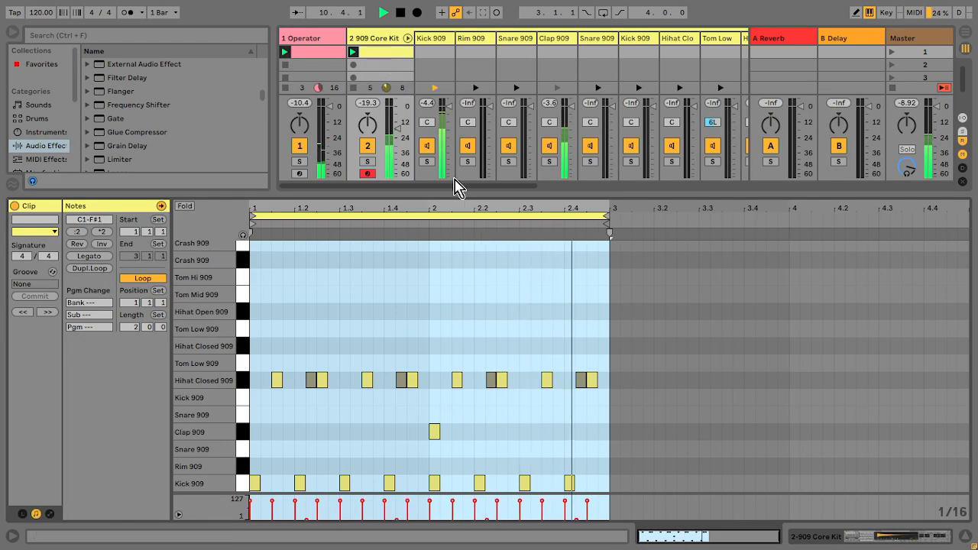
pyautogui.hotkey('ctrl', 'd')
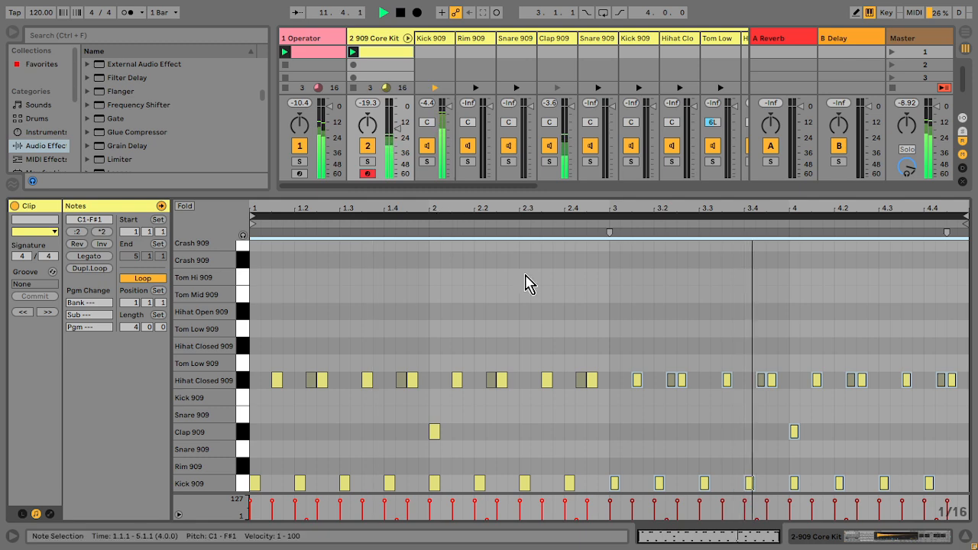
pyautogui.moveTo(740, 416); pyautogui.dragTo(823, 443)
pyautogui.press('Delete')
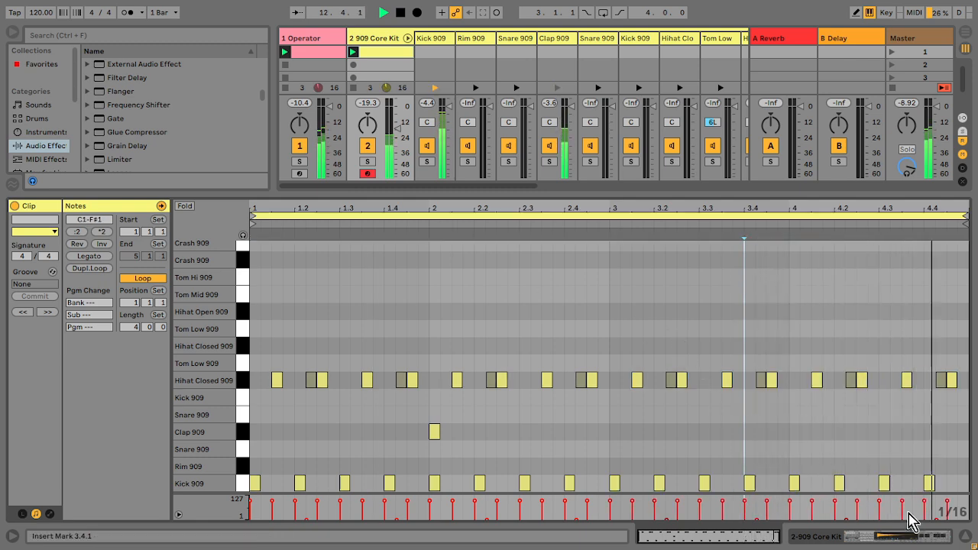
# Step: Add an Auto Filter after the closed hi-hat's reverb with SMP circuit, about 2.72 kHz frequency and 82% resonance
pyautogui.click(965, 538)
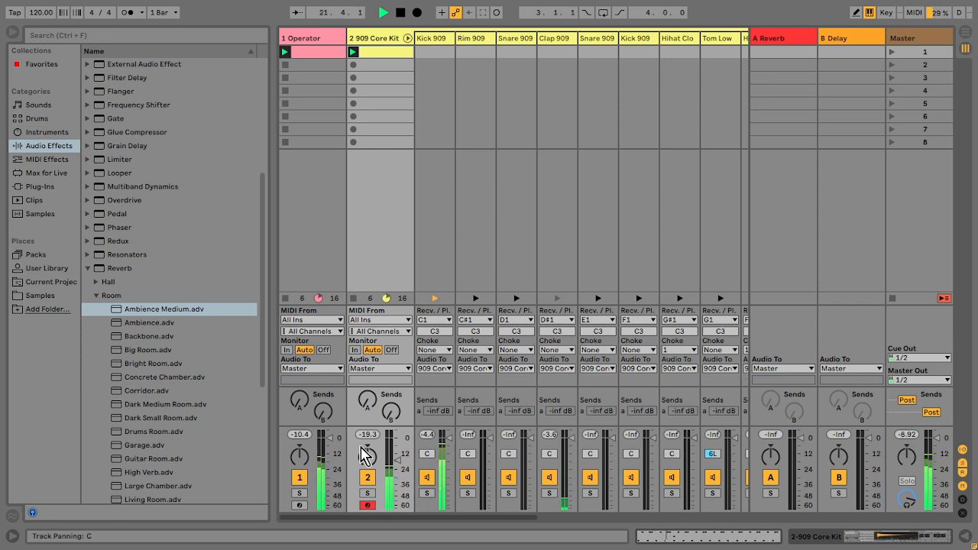
pyautogui.moveTo(399, 467); pyautogui.dragTo(398, 471)
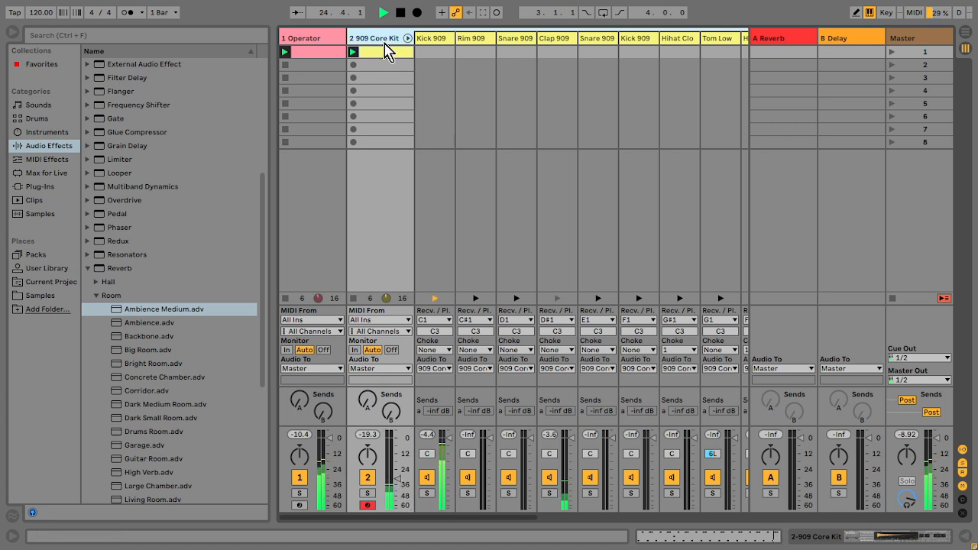
pyautogui.doubleClick(384, 42)
pyautogui.scroll(5, 140, 167)
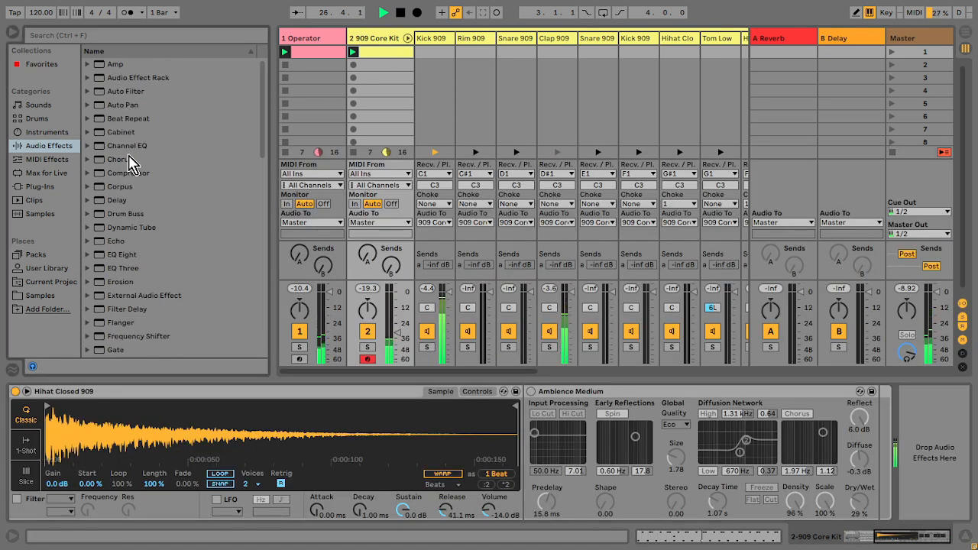
pyautogui.moveTo(123, 91); pyautogui.dragTo(878, 466)
pyautogui.moveTo(803, 451); pyautogui.dragTo(793, 425)
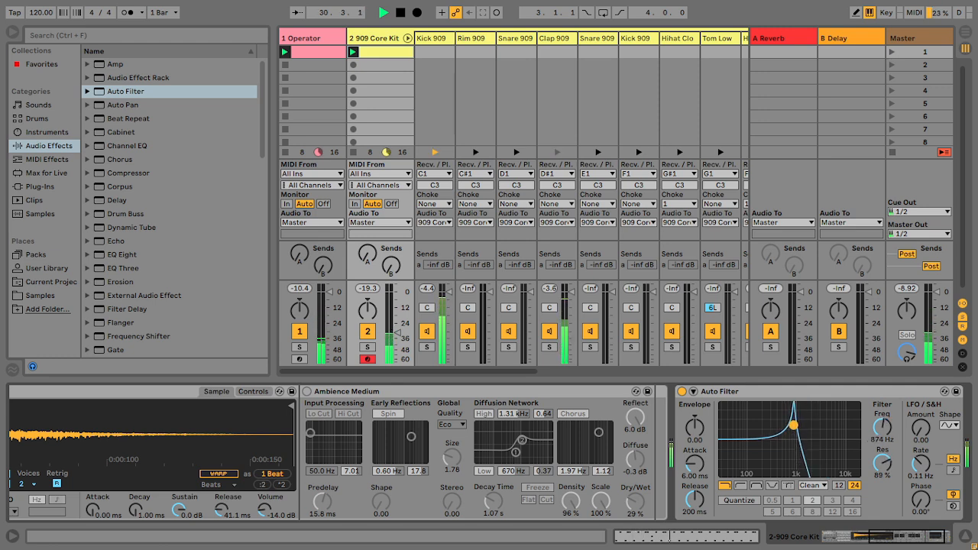
pyautogui.click(820, 488)
pyautogui.click(812, 463)
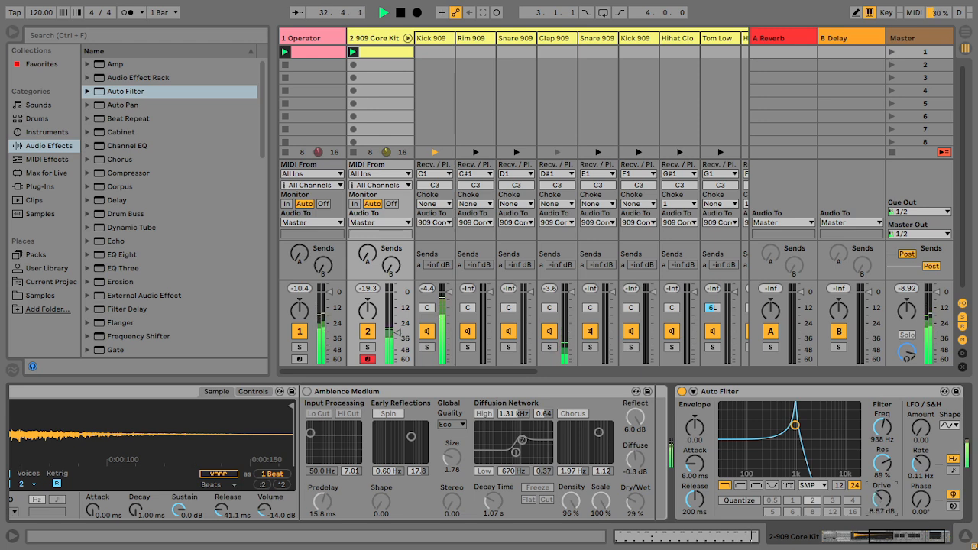
pyautogui.moveTo(795, 425); pyautogui.dragTo(817, 429)
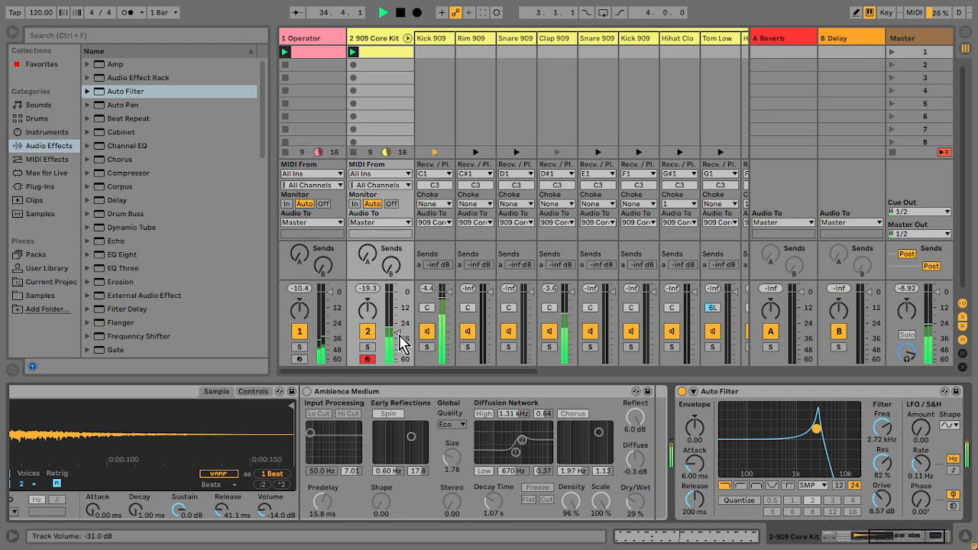
# Step: Raise the drum kit track's volume fader slightly
pyautogui.moveTo(403, 342); pyautogui.dragTo(398, 324)
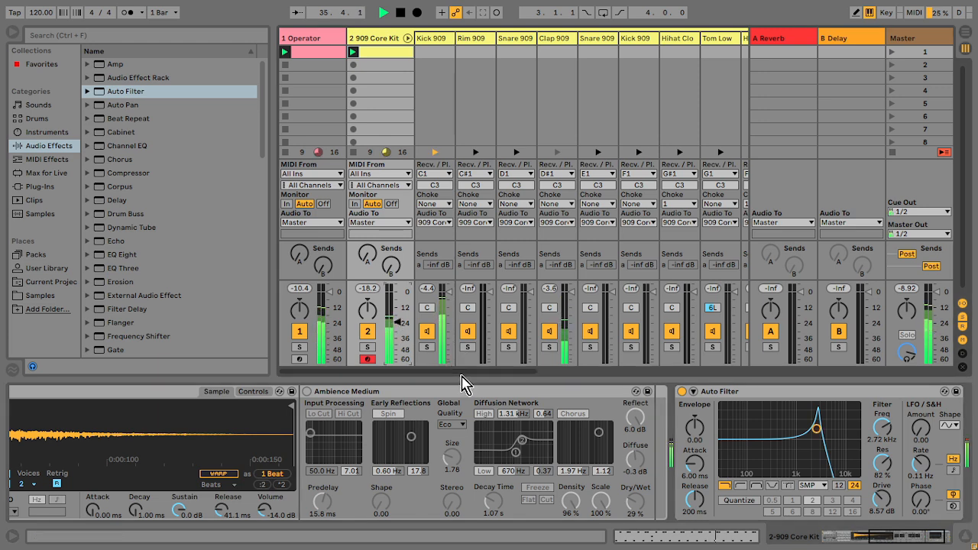
pyautogui.moveTo(536, 373); pyautogui.dragTo(601, 369)
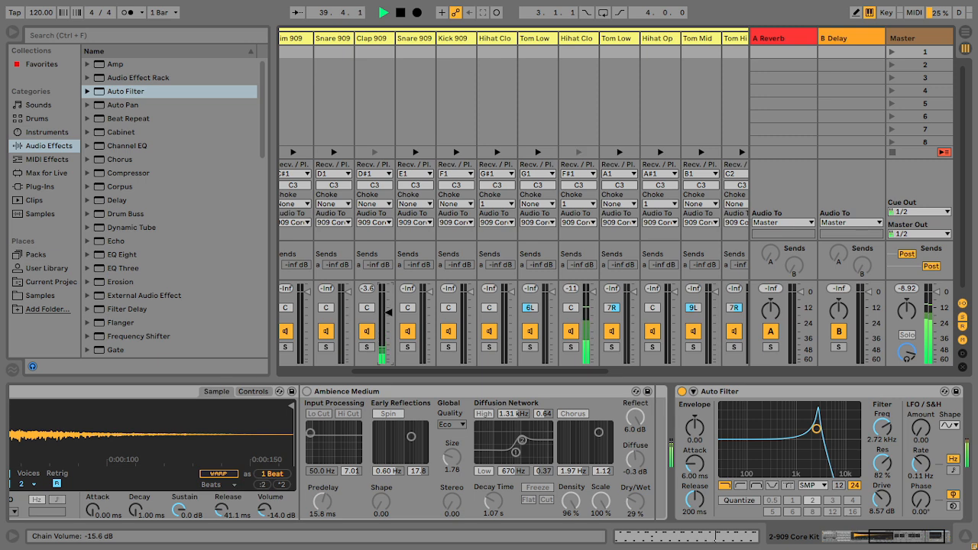
pyautogui.moveTo(485, 374); pyautogui.dragTo(365, 374)
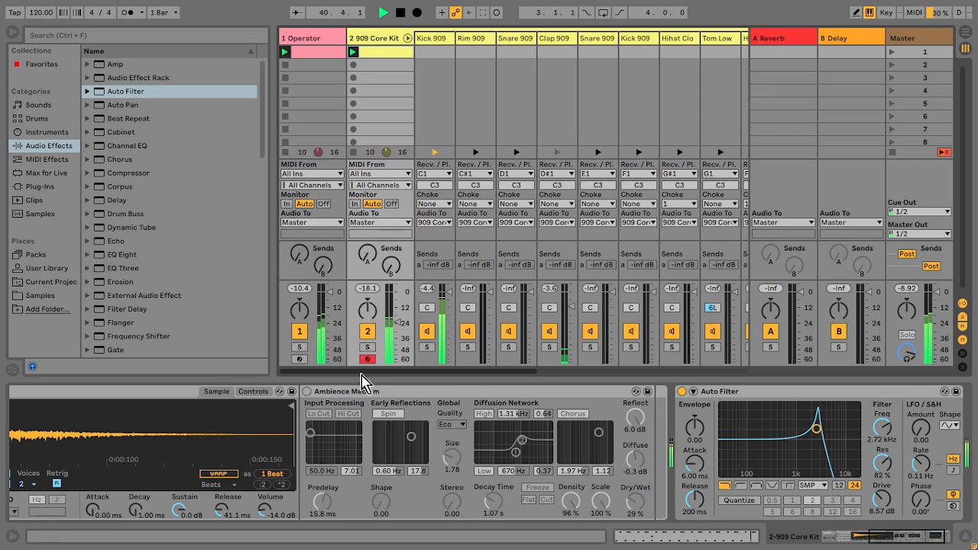
# Step: Deactivate the short chord notes at 4.3.3 in the Operator clip
pyautogui.doubleClick(321, 53)
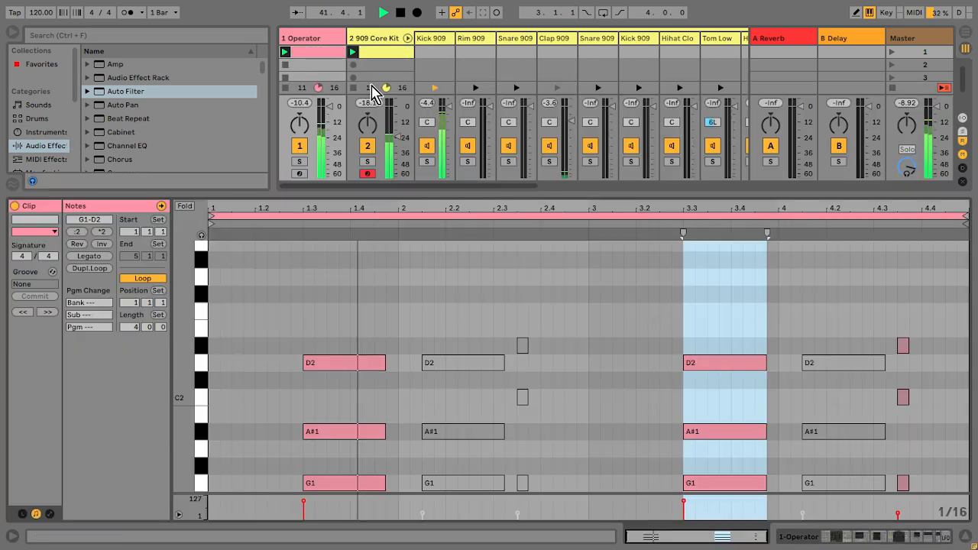
pyautogui.moveTo(924, 291); pyautogui.dragTo(901, 469)
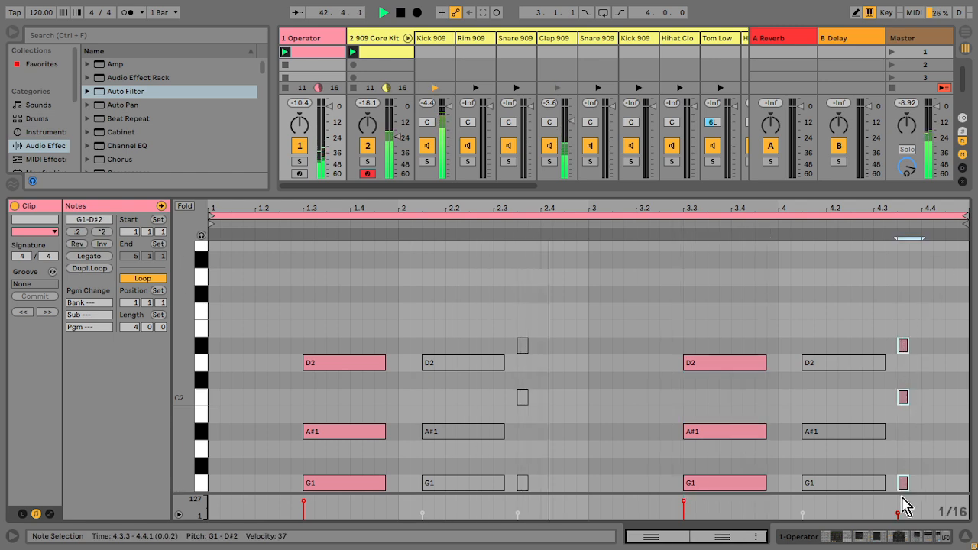
pyautogui.click(970, 536)
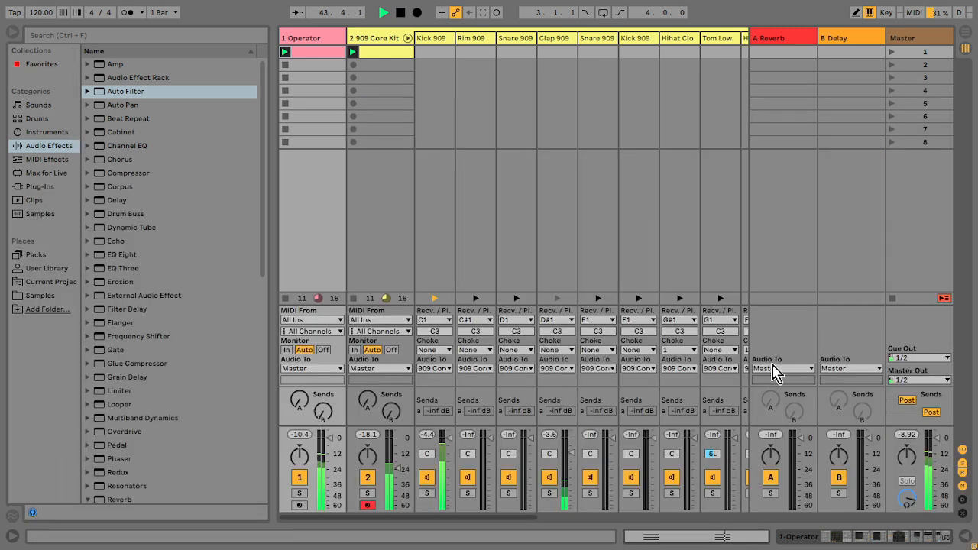
# Step: Reopen the Operator clip and nudge the bar-3 chord to just after beat 3.3
pyautogui.doubleClick(327, 53)
pyautogui.moveTo(726, 334); pyautogui.dragTo(729, 531)
pyautogui.press('Left')
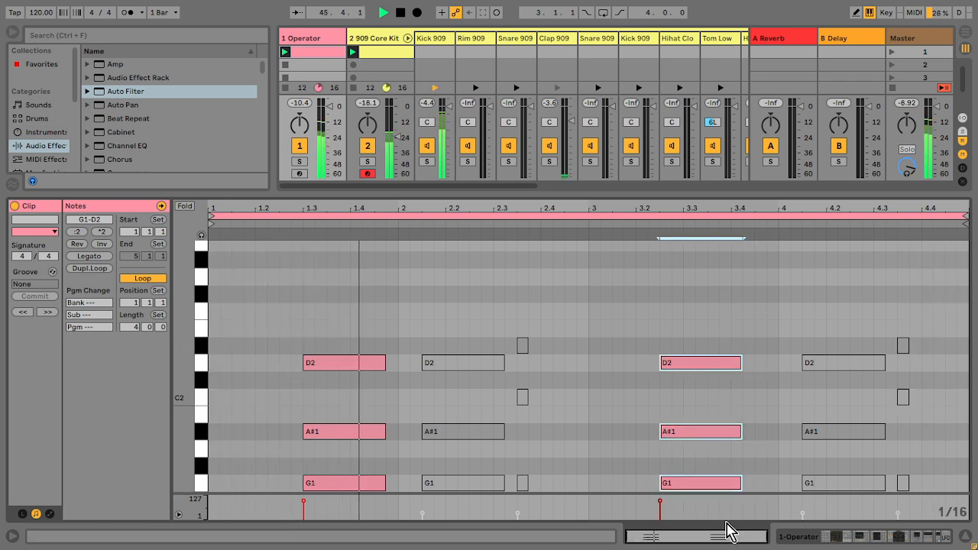
pyautogui.press('Left')
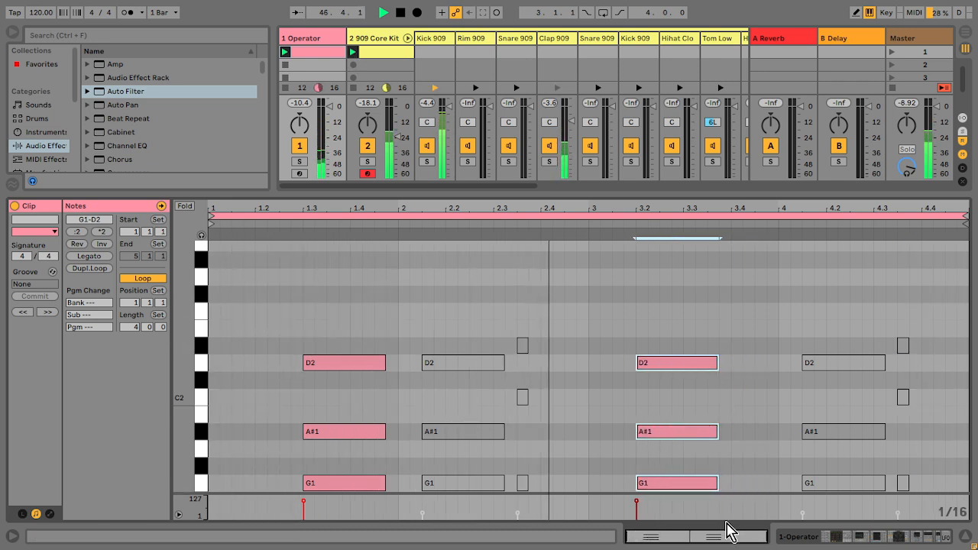
pyautogui.press('Right')
pyautogui.press('Right')
pyautogui.press('Right')
pyautogui.press('Right')
pyautogui.press('Right')
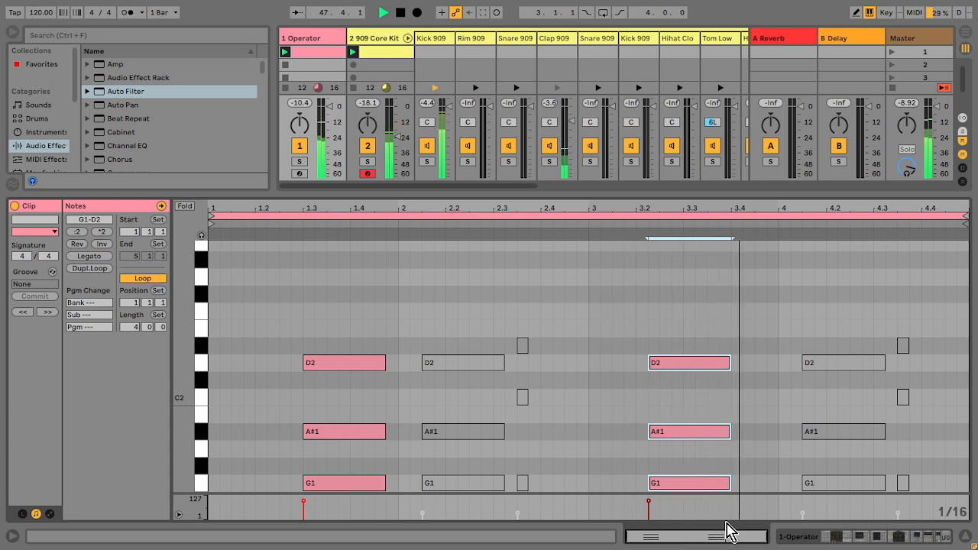
pyautogui.press('Right')
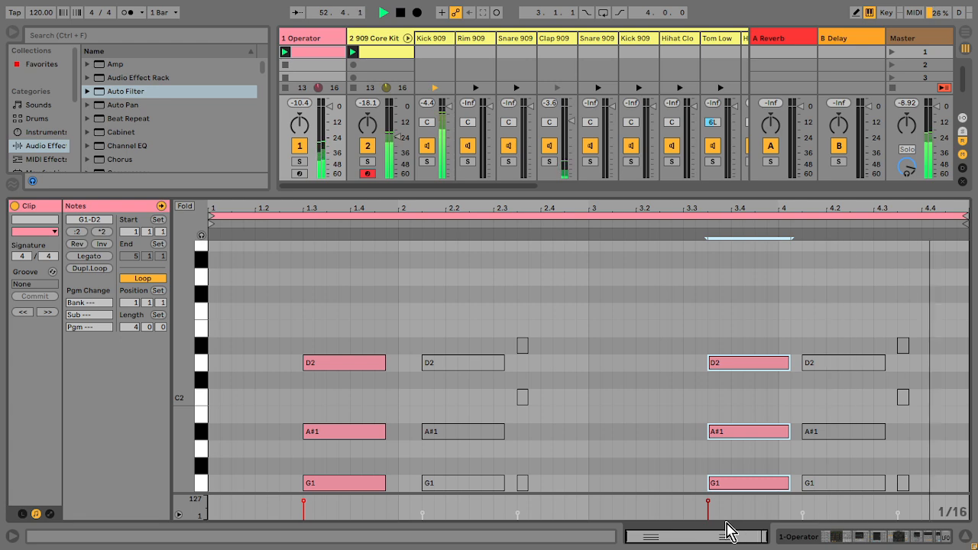
# Step: Raise the drum track's volume to about -20.5 dB and lower the Operator track's volume slightly
pyautogui.click(962, 537)
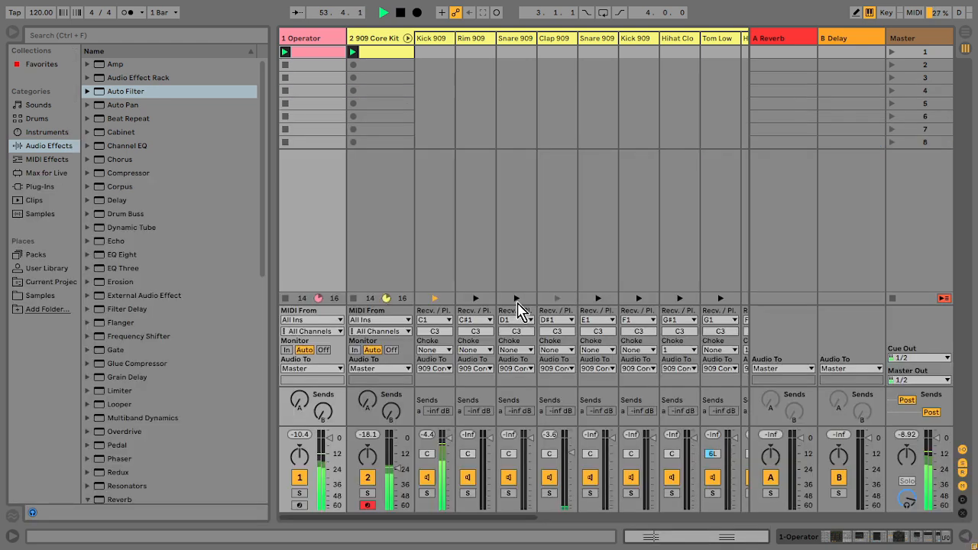
pyautogui.moveTo(403, 478); pyautogui.dragTo(397, 464)
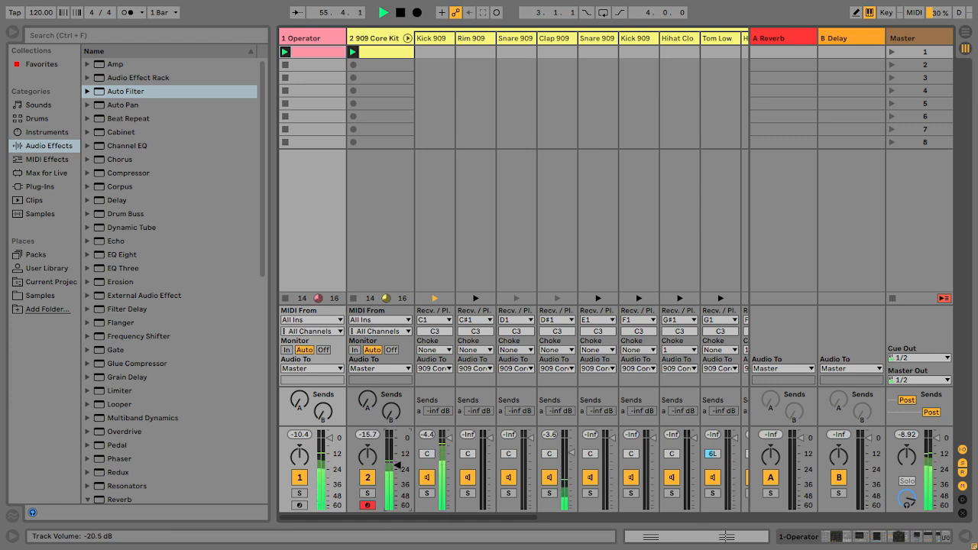
pyautogui.moveTo(330, 435); pyautogui.dragTo(330, 446)
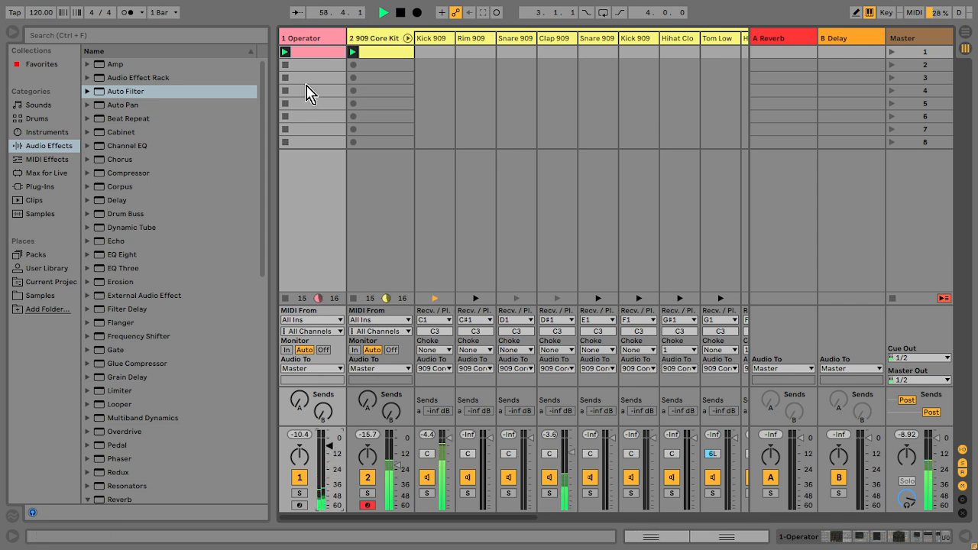
# Step: Add a Compressor to the end of the Operator track's device chain
pyautogui.doubleClick(324, 40)
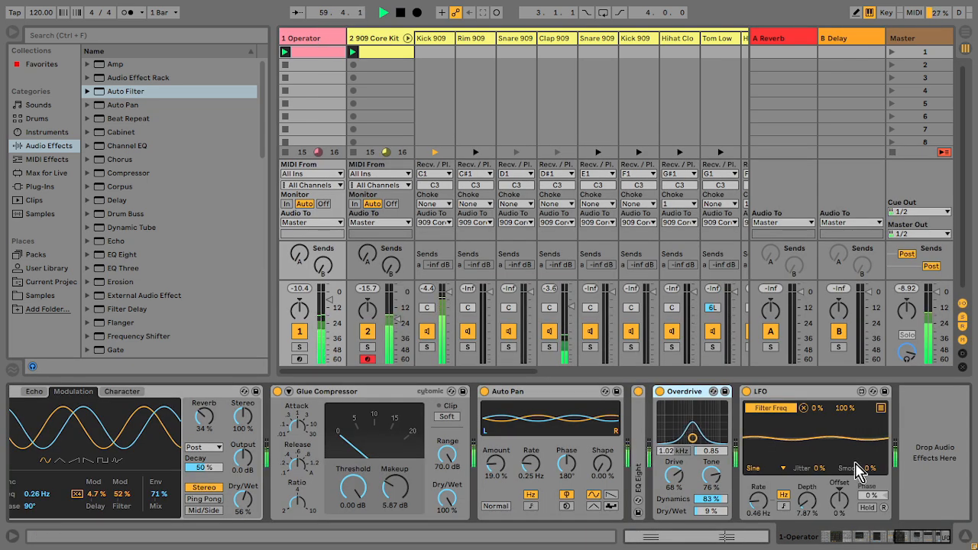
pyautogui.doubleClick(122, 174)
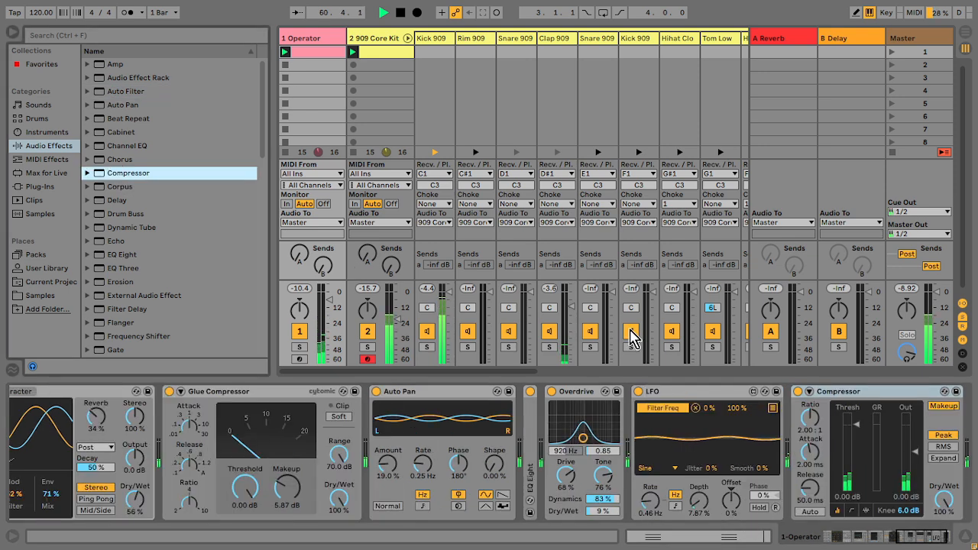
# Step: Enable the Compressor's sidechain, taking audio from the 909 Core Kit's Kick 909 Pre FX
pyautogui.click(809, 391)
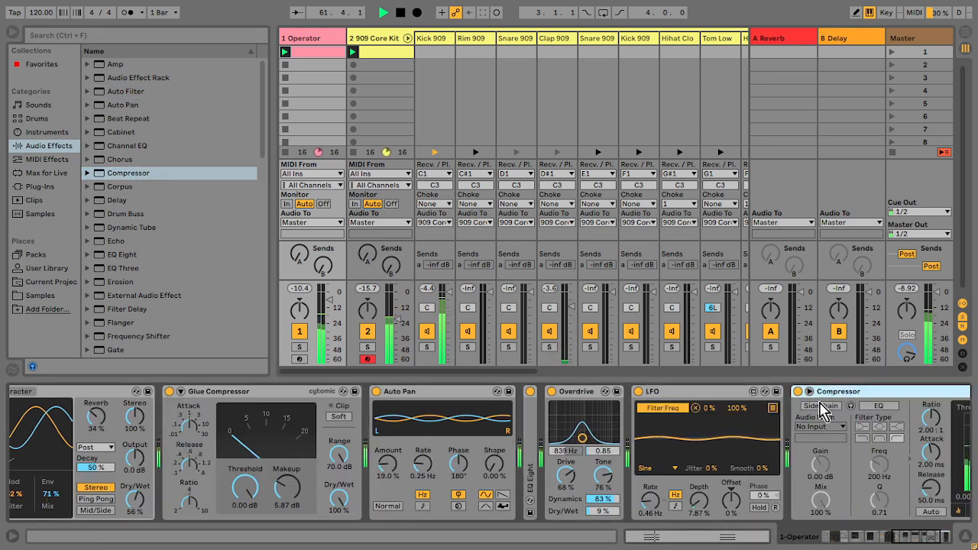
pyautogui.click(827, 428)
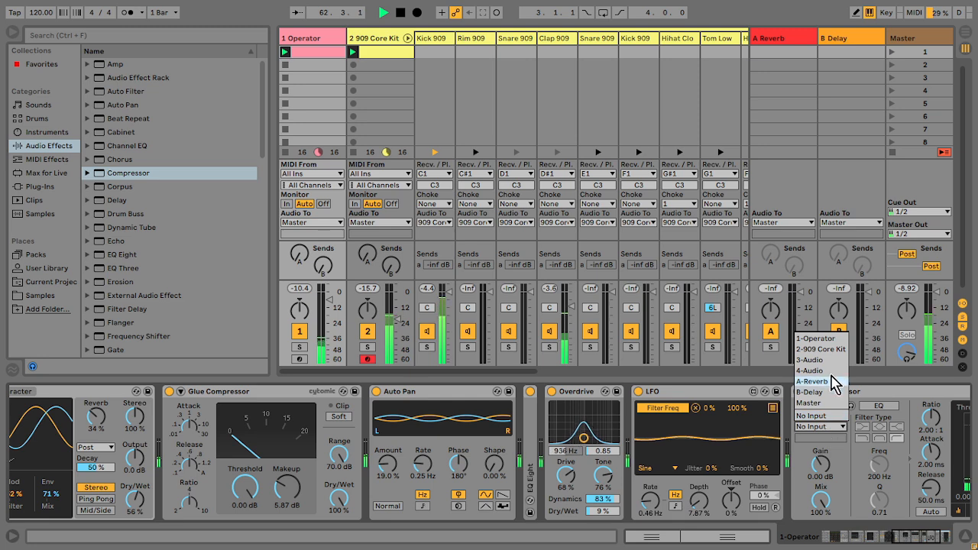
pyautogui.click(820, 350)
pyautogui.click(948, 539)
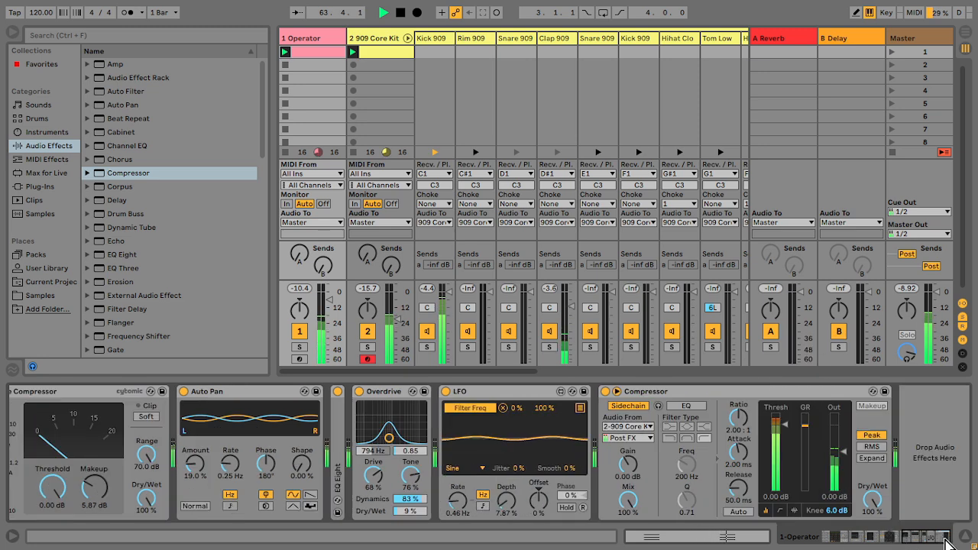
pyautogui.click(642, 427)
pyautogui.click(631, 376)
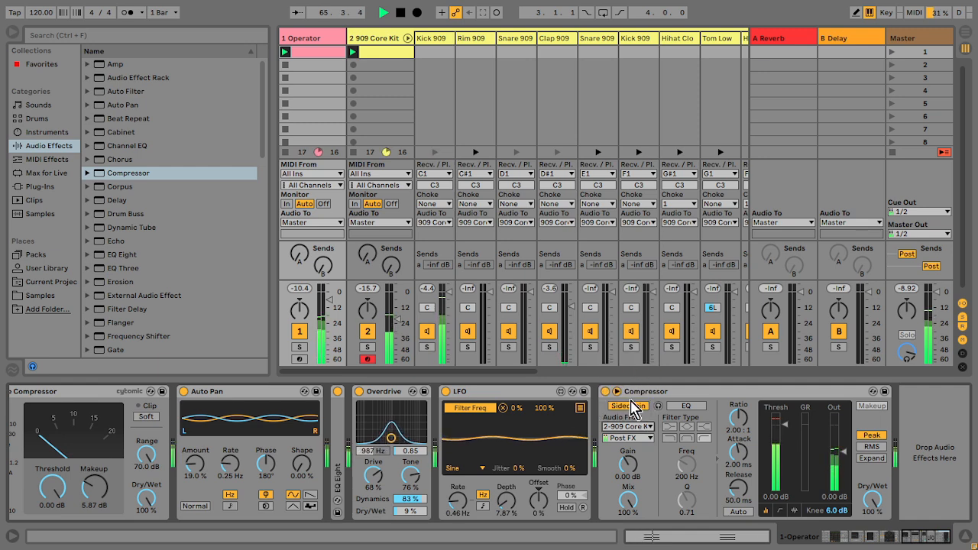
pyautogui.click(634, 426)
pyautogui.click(637, 350)
pyautogui.click(627, 437)
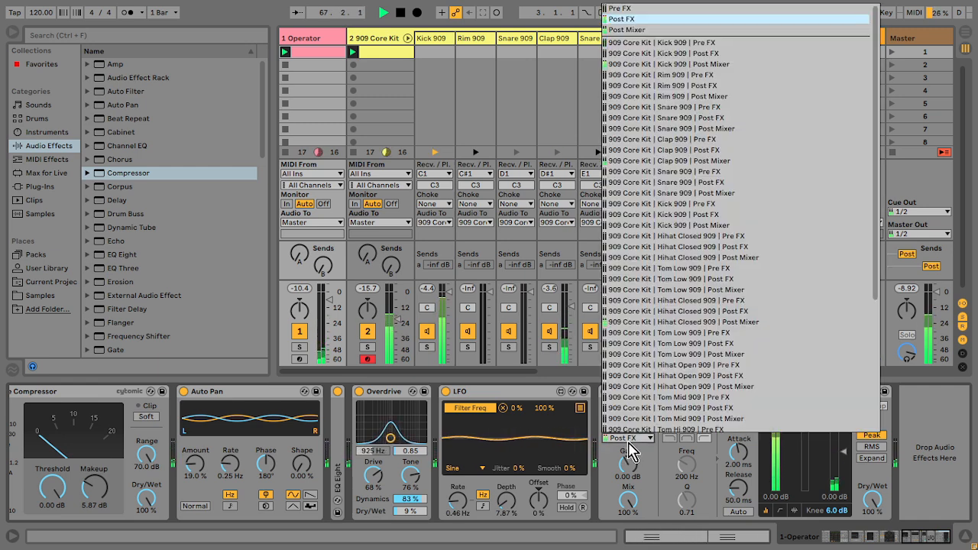
pyautogui.click(669, 45)
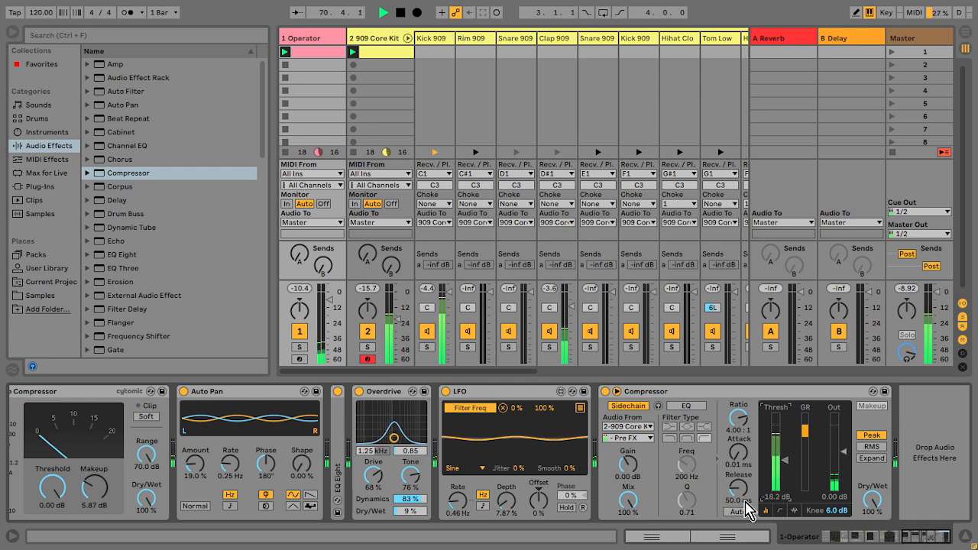
# Step: Turn on the sidechain EQ in the Operator track's Compressor
pyautogui.click(696, 406)
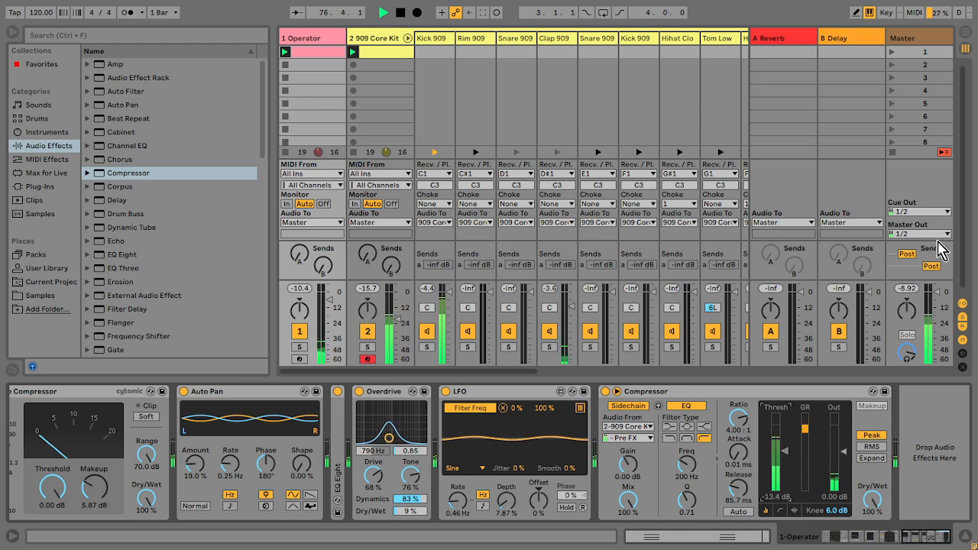
# Step: Add a Glue Compressor to the Master track
pyautogui.click(929, 40)
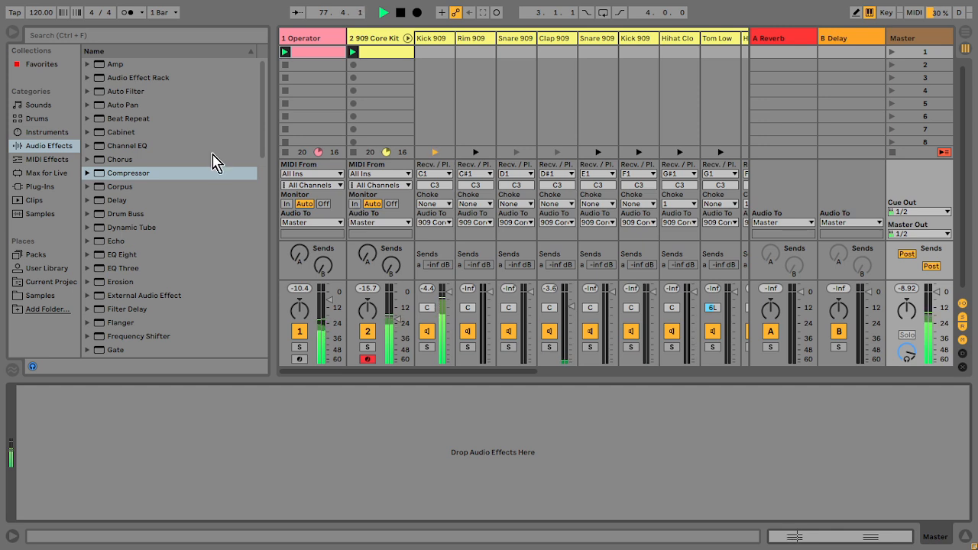
pyautogui.moveTo(267, 144); pyautogui.dragTo(266, 207)
pyautogui.moveTo(150, 170); pyautogui.dragTo(184, 514)
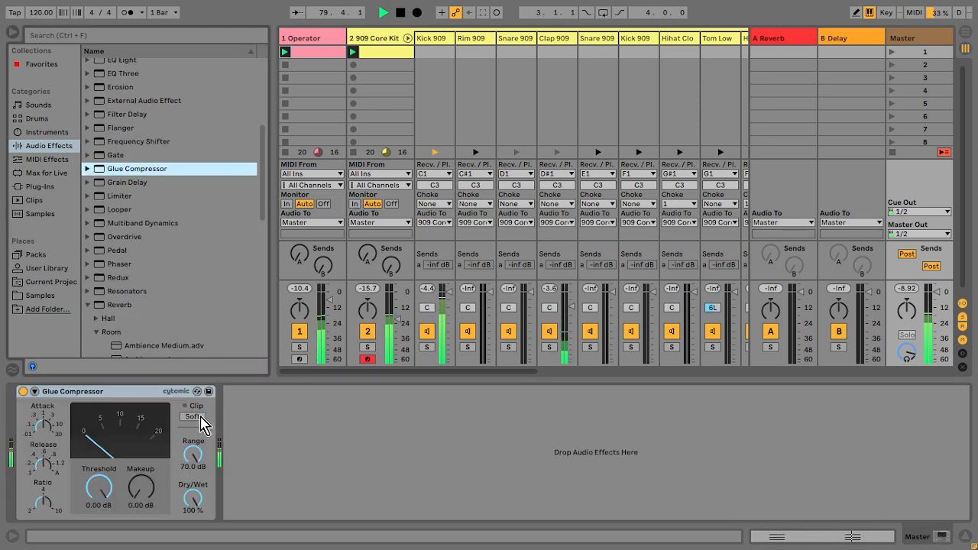
# Step: Enable Soft clipping on the master Glue Compressor and raise its Makeup to 10.5 dB
pyautogui.click(194, 417)
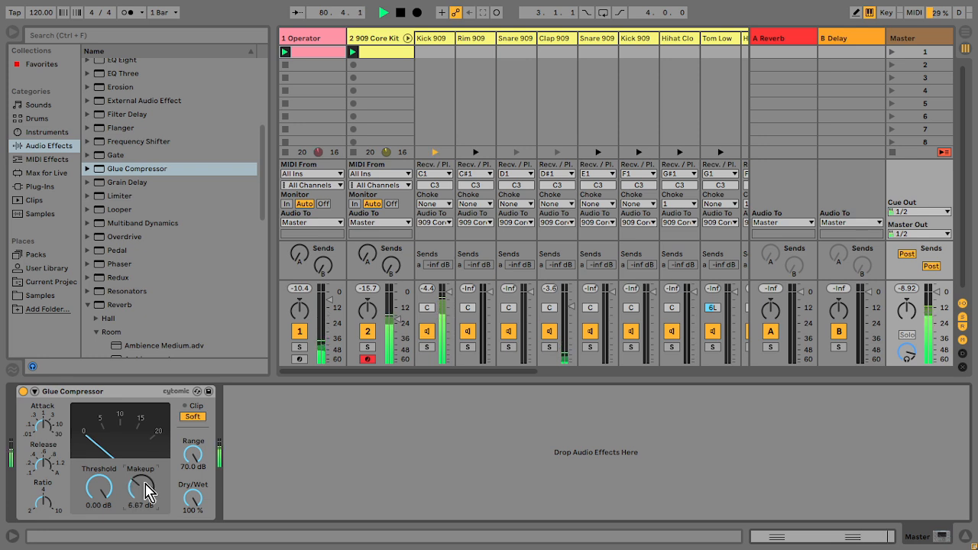
pyautogui.press('XF86AudioLowerVolume')
pyautogui.press('XF86AudioLowerVolume')
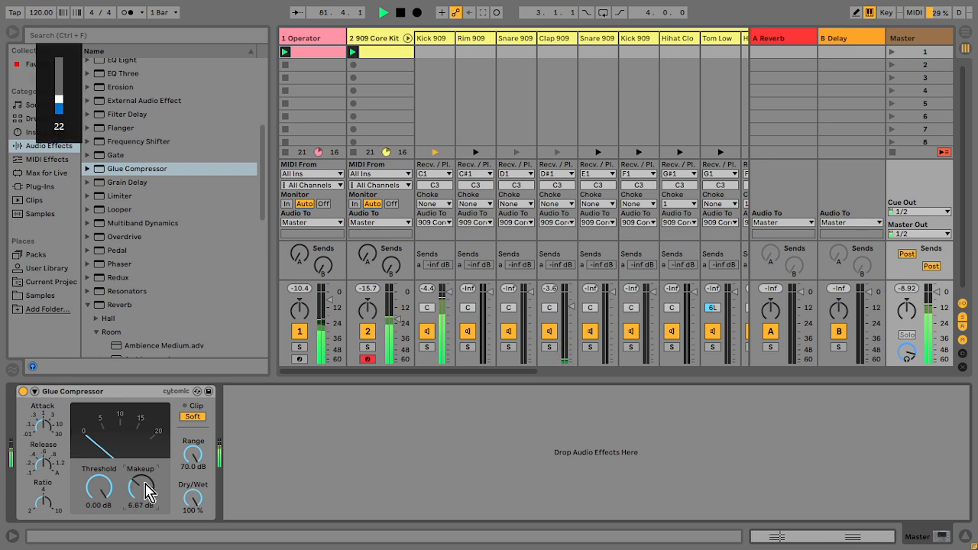
pyautogui.moveTo(141, 487); pyautogui.dragTo(142, 480)
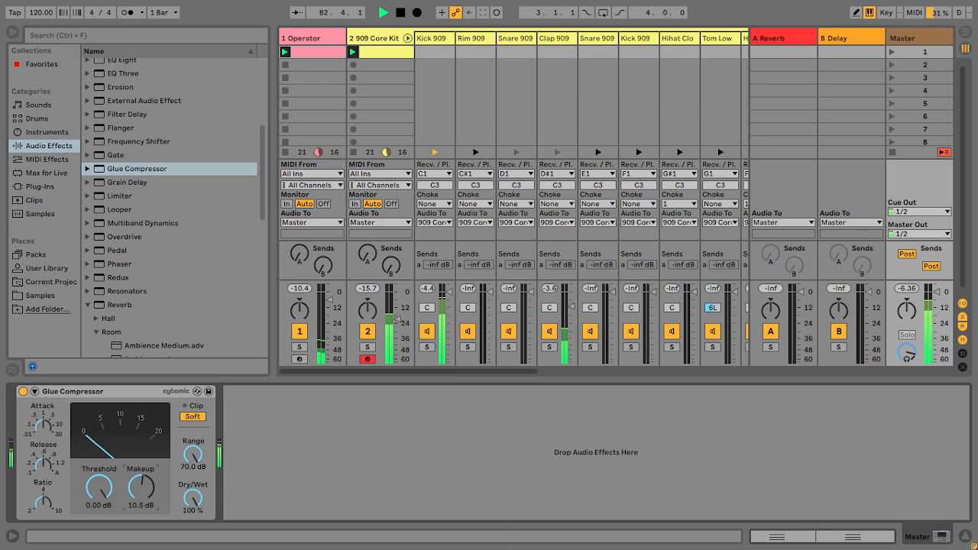
# Step: Enable the filter on the Kick 909 sampler inside the 909 Core Kit
pyautogui.click(432, 41)
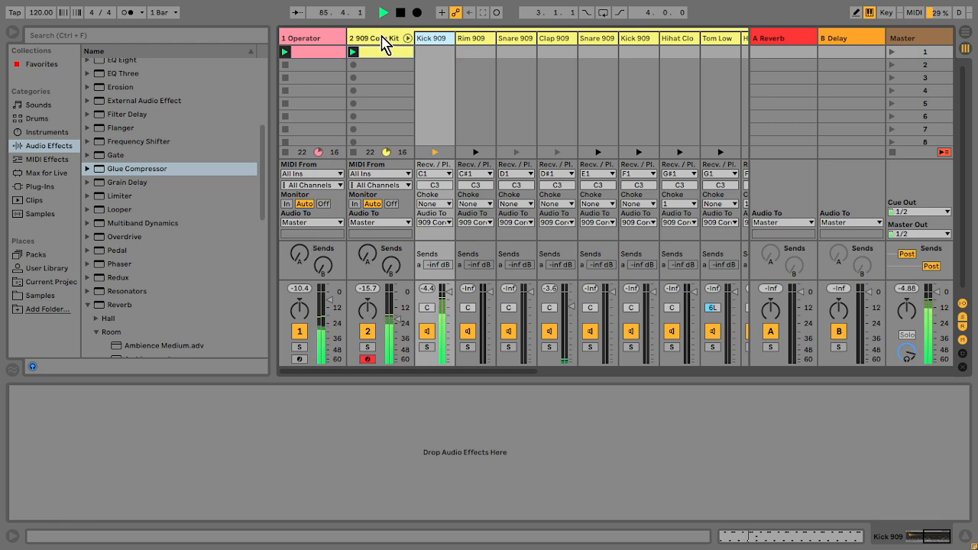
pyautogui.click(384, 40)
pyautogui.click(899, 538)
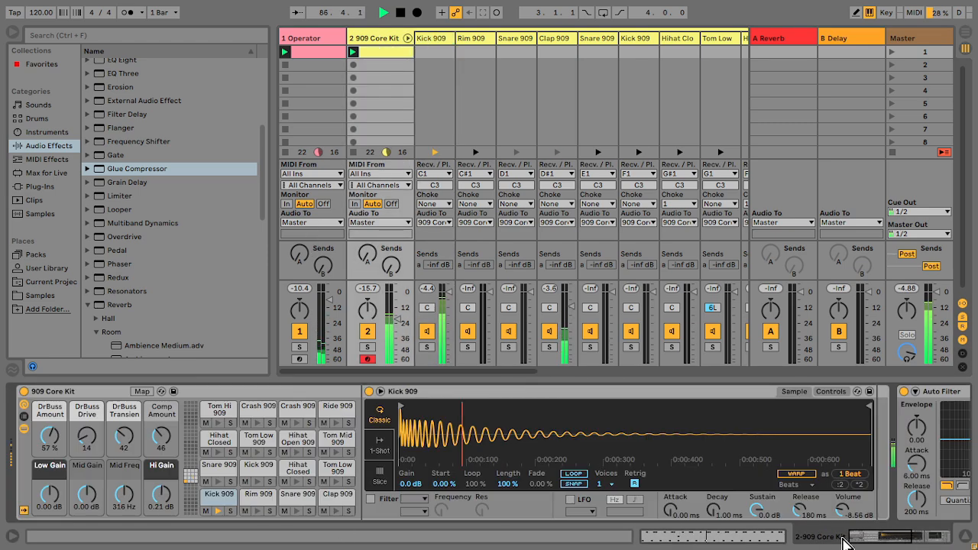
pyautogui.click(219, 498)
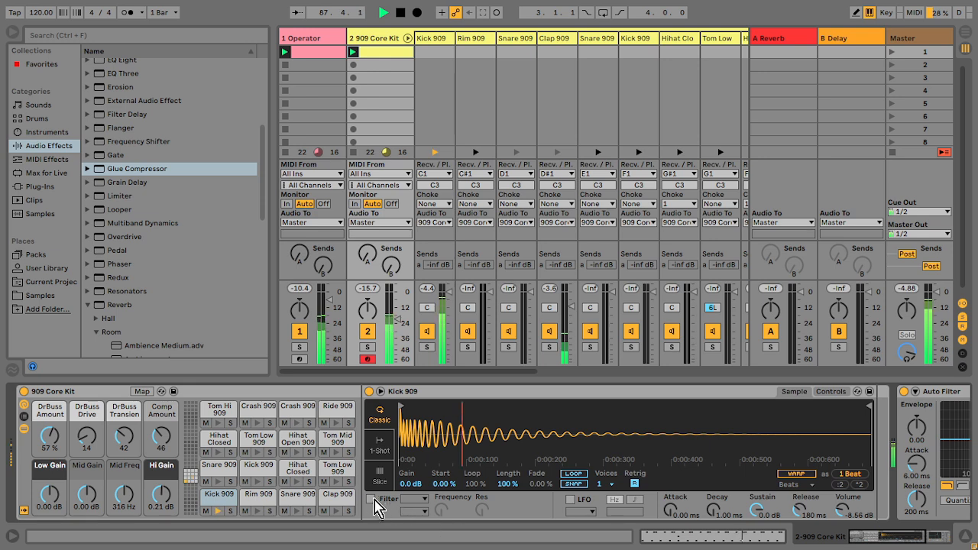
pyautogui.click(370, 499)
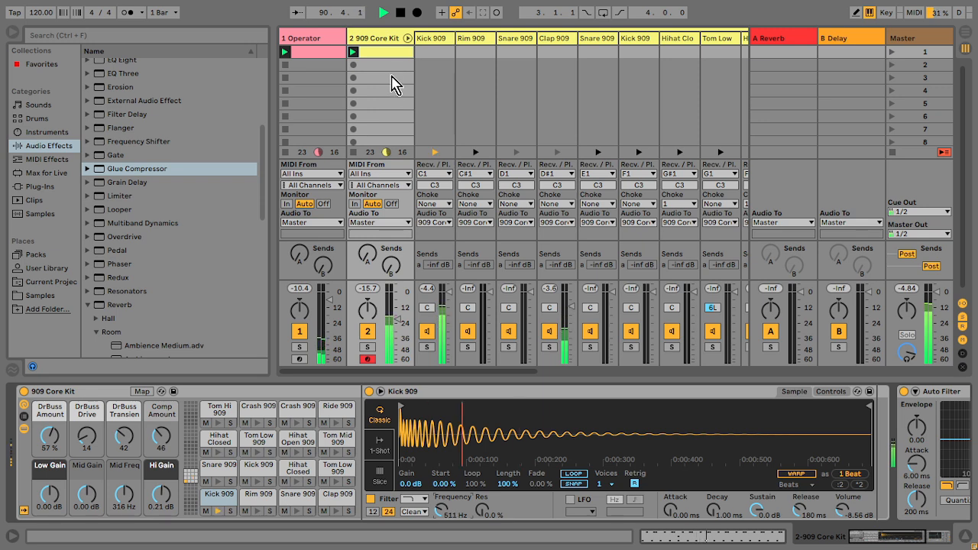
# Step: Open the drum clip and add quiet ghost kick notes at 1.1.3 and 1.3.3 with velocity 41
pyautogui.doubleClick(379, 57)
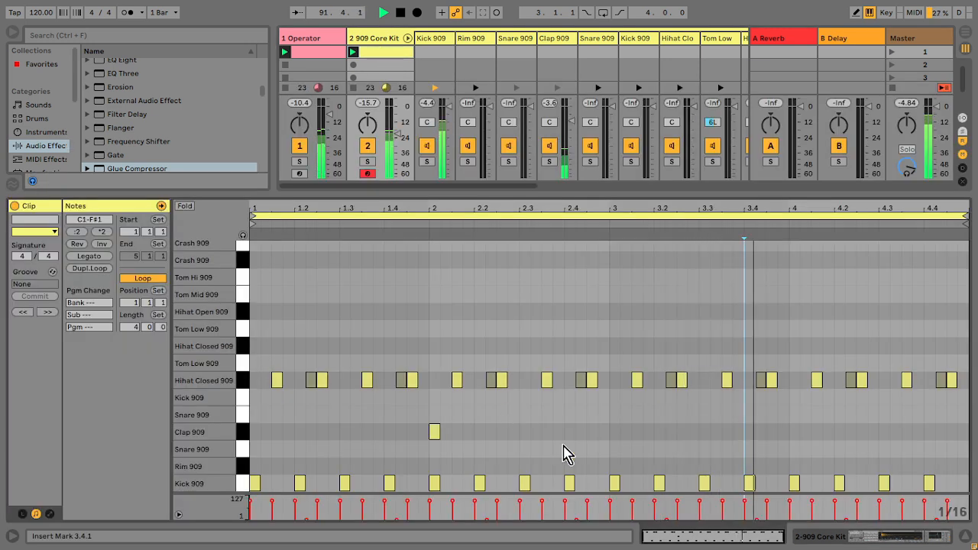
pyautogui.click(280, 489)
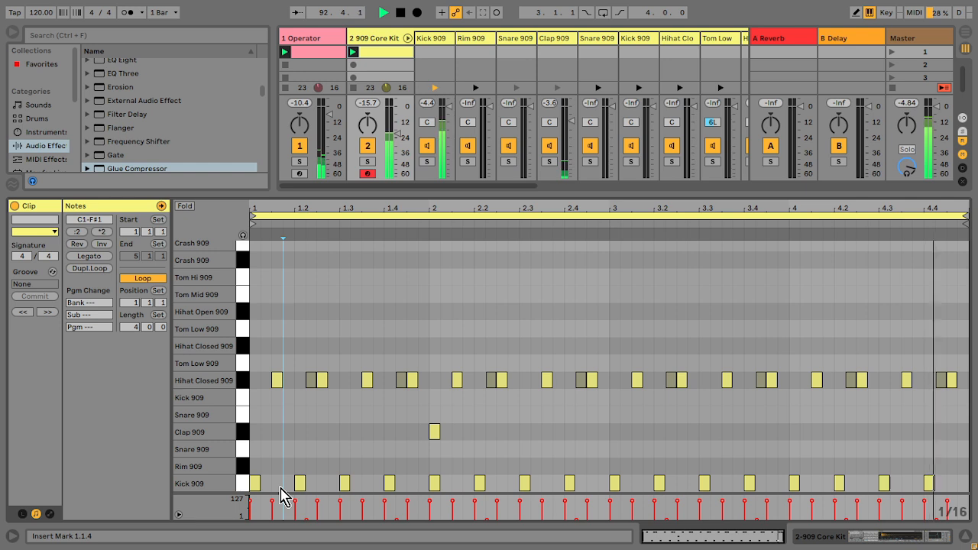
pyautogui.doubleClick(277, 483)
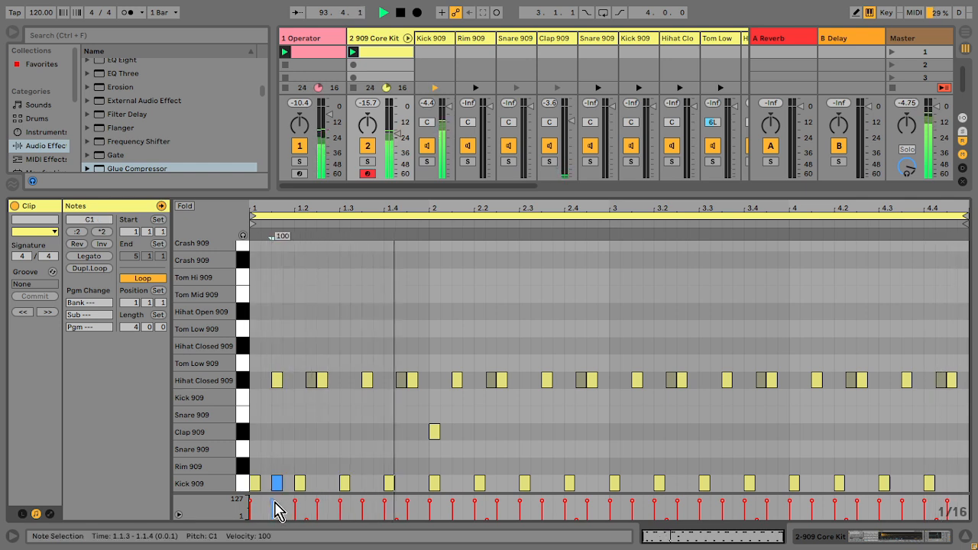
pyautogui.moveTo(273, 503)
pyautogui.mouseDown()
pyautogui.moveTo(273, 513)
pyautogui.moveTo(277, 489)
pyautogui.moveTo(367, 489)
pyautogui.mouseUp()
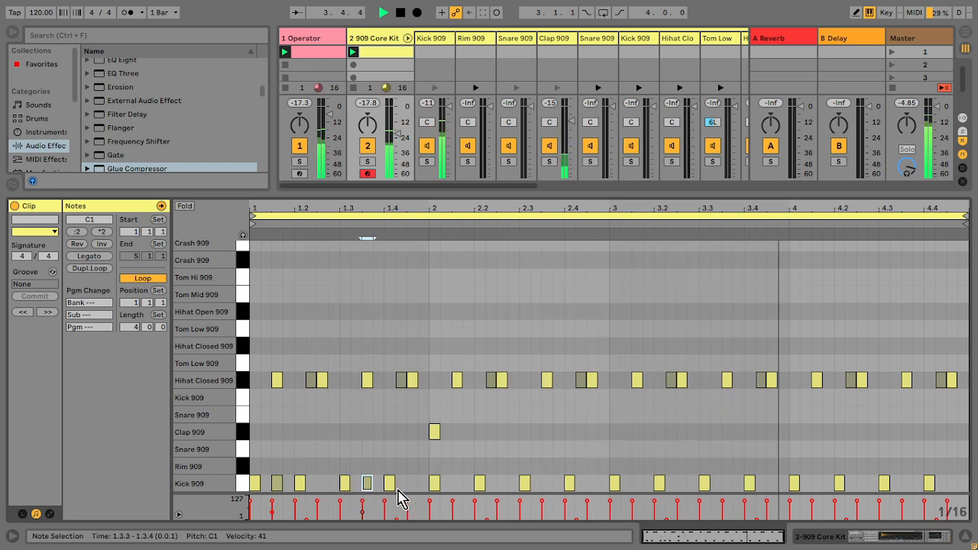
# Step: Delete the kicks after beat 2 and duplicate the first beat's kick pattern three times across the clip
pyautogui.moveTo(430, 476); pyautogui.dragTo(891, 484)
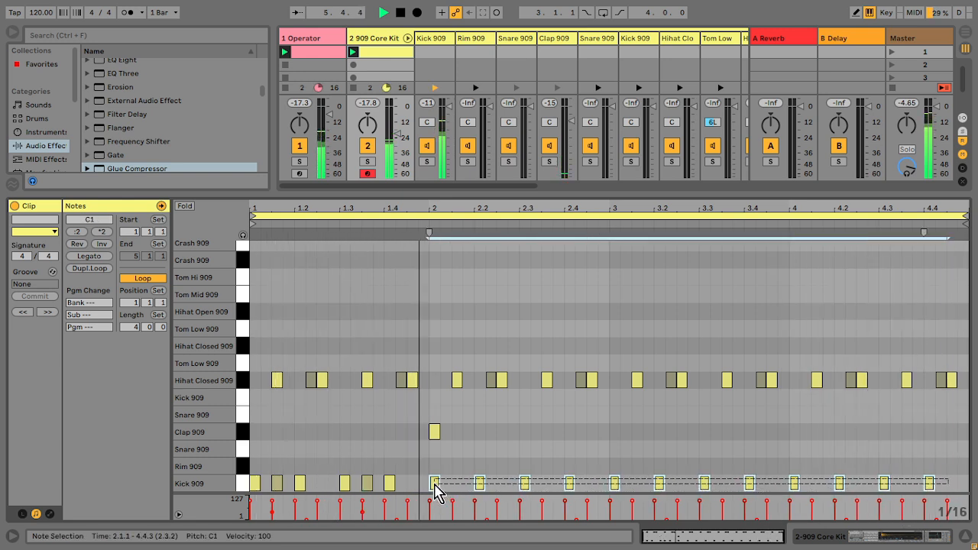
pyautogui.press('Delete')
pyautogui.moveTo(437, 491); pyautogui.dragTo(255, 484)
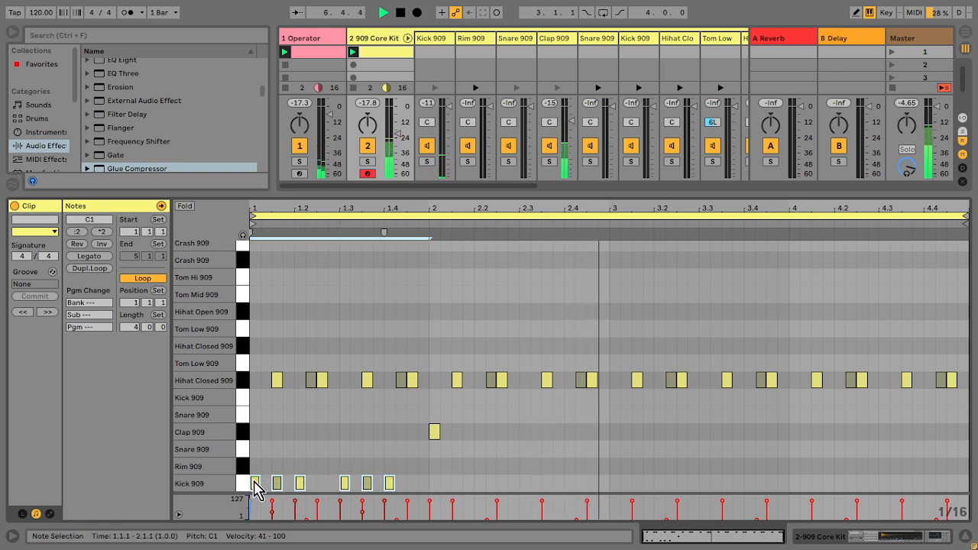
pyautogui.hotkey('ctrl', 'd')
pyautogui.hotkey('ctrl', 'd')
pyautogui.hotkey('ctrl', 'd')
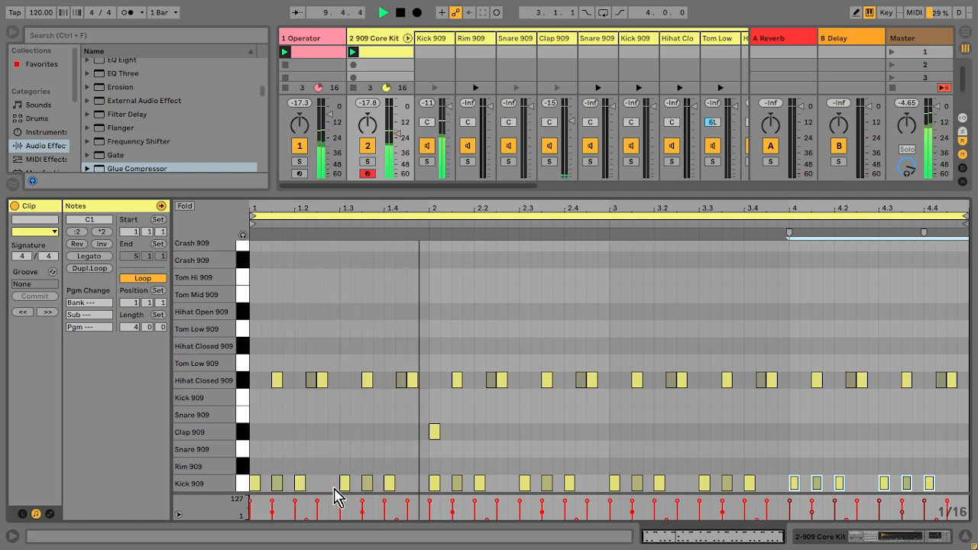
# Step: Delete several of the duplicated kick notes to thin out the pattern
pyautogui.moveTo(369, 484); pyautogui.dragTo(458, 484)
pyautogui.press('Delete')
pyautogui.click(547, 485)
pyautogui.press('Delete')
pyautogui.click(727, 484)
pyautogui.press('Delete')
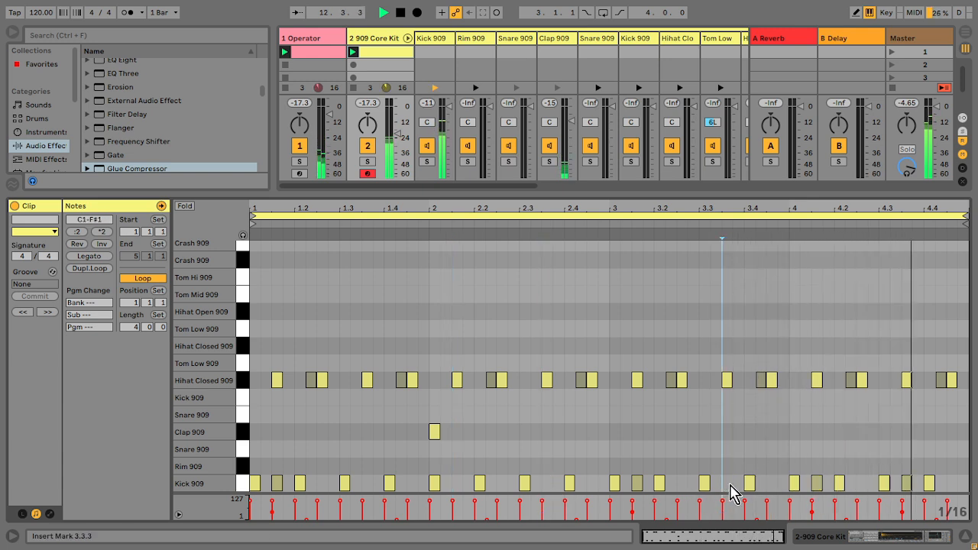
pyautogui.click(816, 484)
pyautogui.press('Delete')
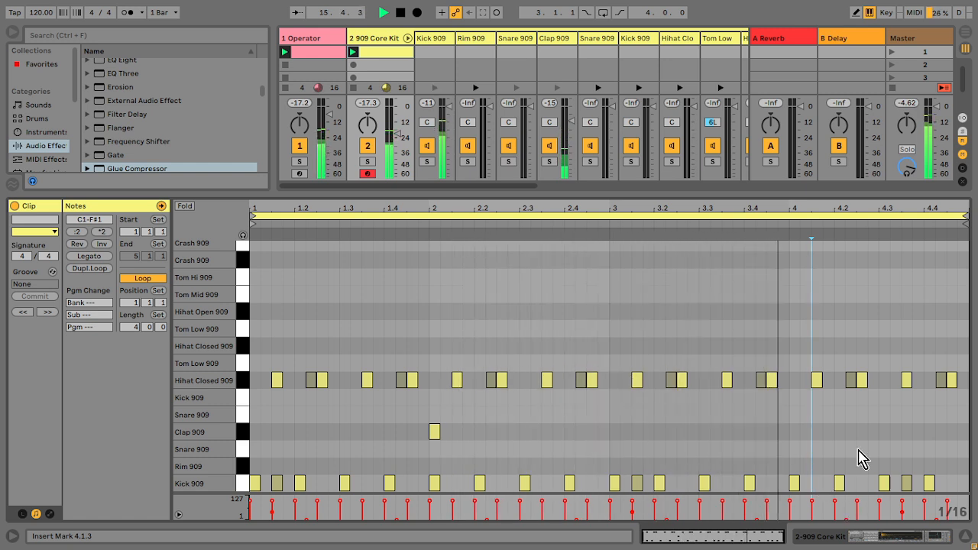
# Step: Add a kick note at 4.3.3 in the drum clip
pyautogui.click(910, 491)
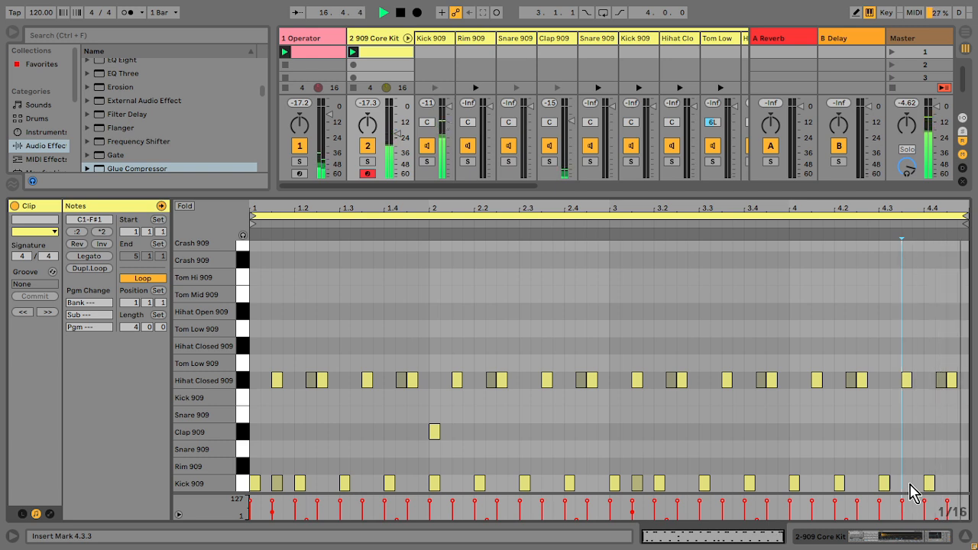
pyautogui.doubleClick(909, 484)
pyautogui.moveTo(949, 209); pyautogui.dragTo(928, 256)
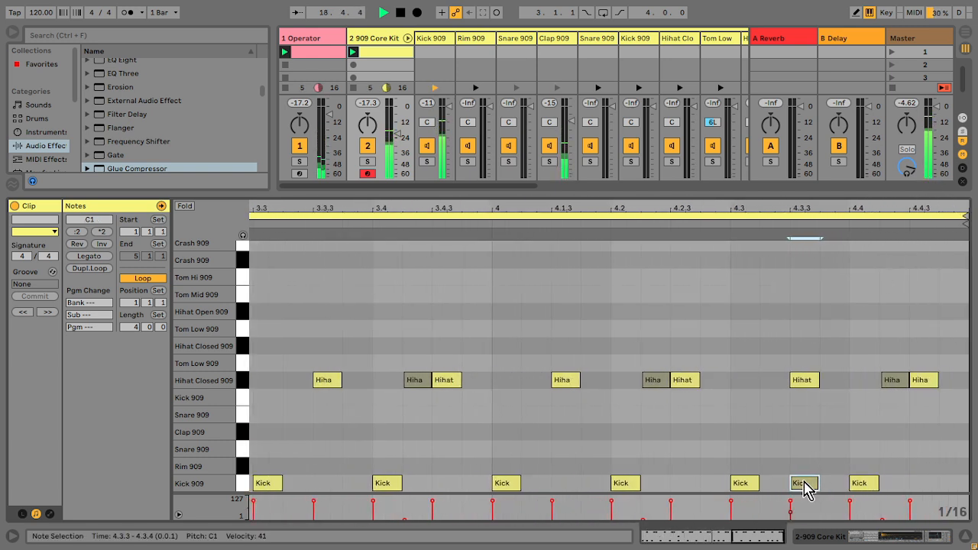
# Step: Add kick notes at 4.4.2, 4.4.3 and 4.4.4 at the end of the clip
pyautogui.doubleClick(886, 484)
pyautogui.doubleClick(925, 484)
pyautogui.moveTo(938, 487); pyautogui.dragTo(947, 487)
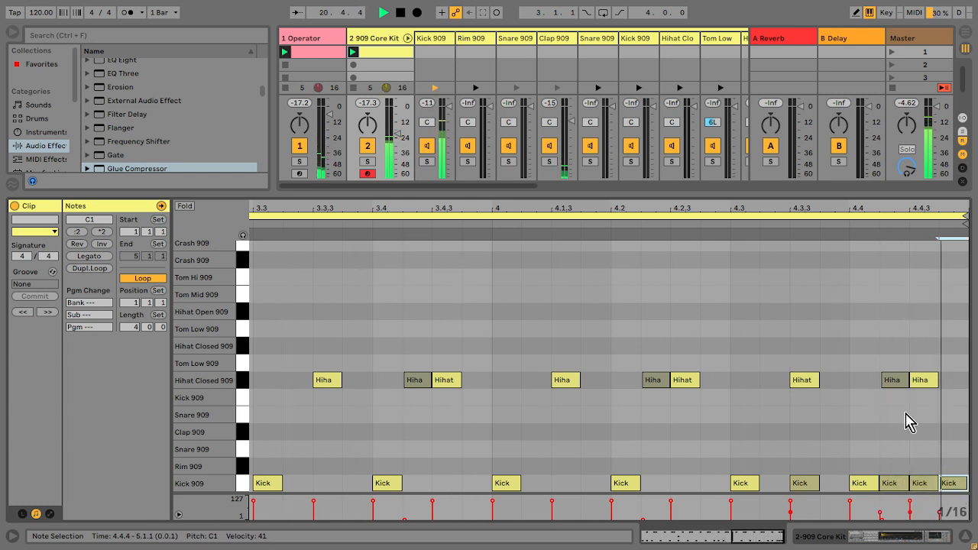
# Step: Delete the kick notes at 4.4.2, 4.4.4 and 4.4.3
pyautogui.doubleClick(894, 484)
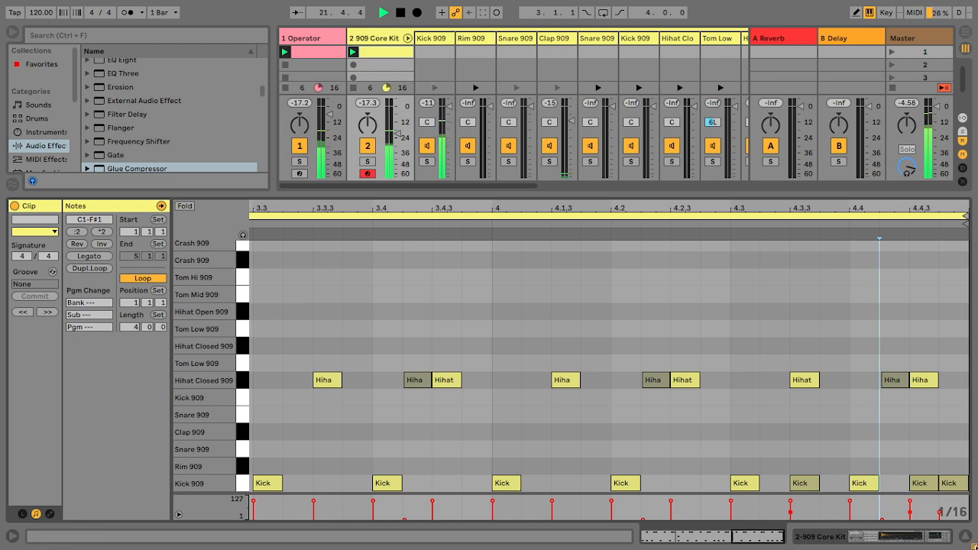
pyautogui.click(965, 537)
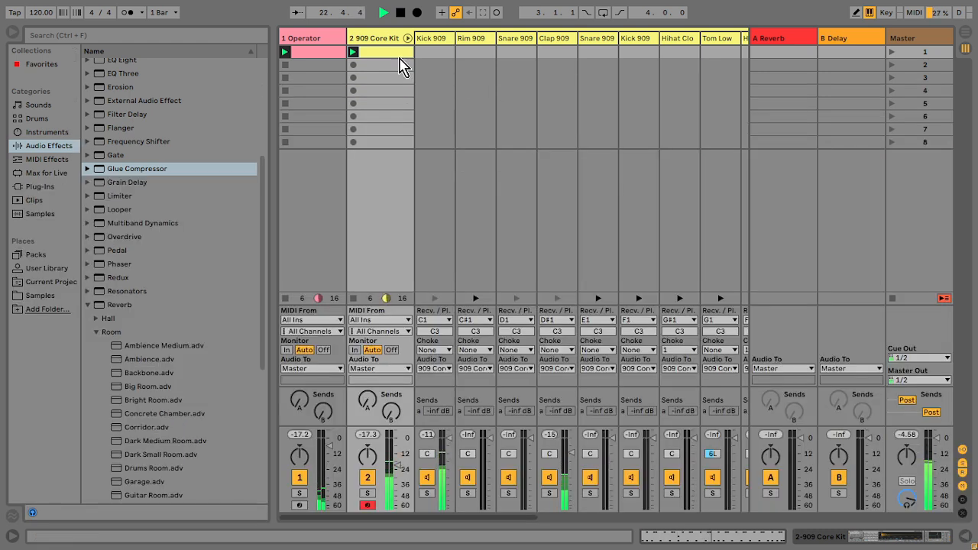
pyautogui.doubleClick(402, 55)
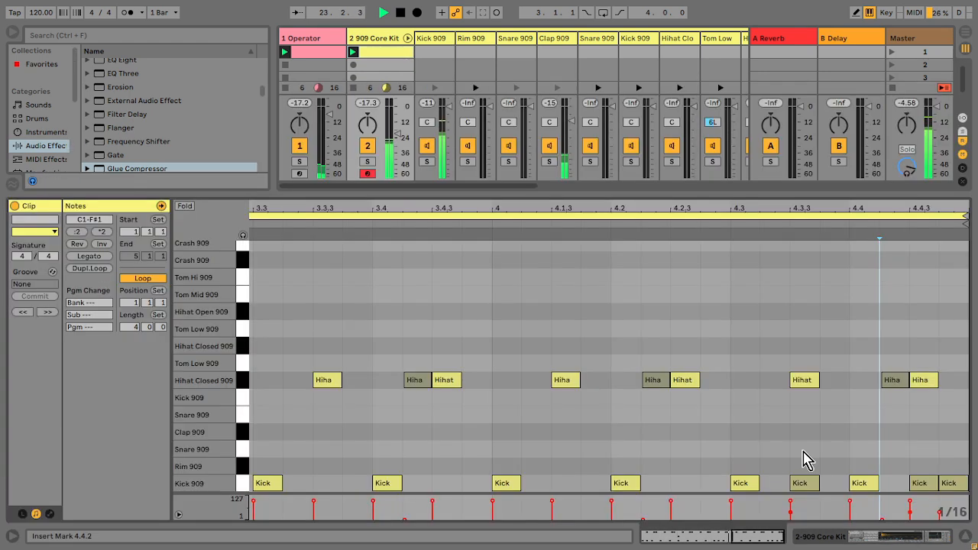
pyautogui.doubleClick(953, 484)
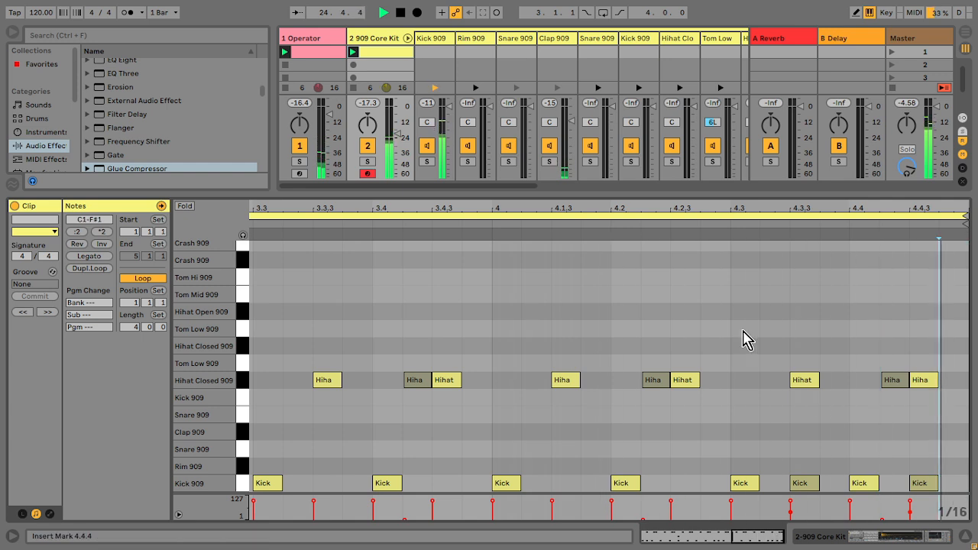
pyautogui.doubleClick(925, 485)
pyautogui.moveTo(721, 209); pyautogui.dragTo(720, 157)
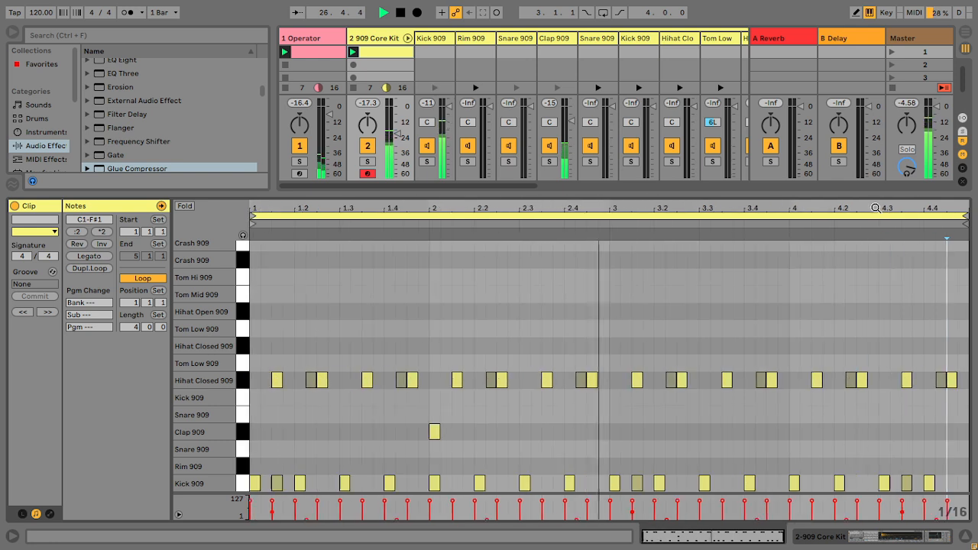
# Step: Open the master track's Glue Compressor in the mixer view and raise its makeup gain
pyautogui.click(965, 537)
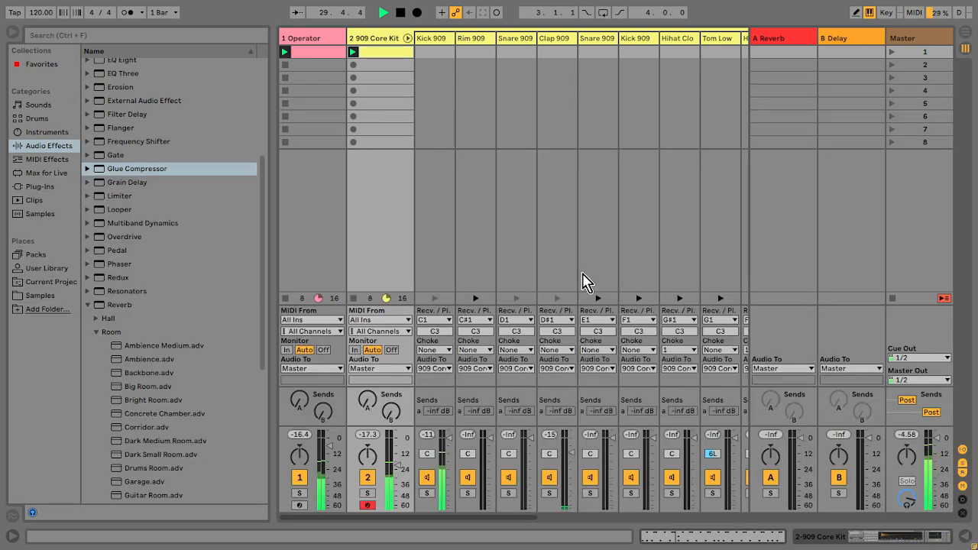
pyautogui.doubleClick(388, 42)
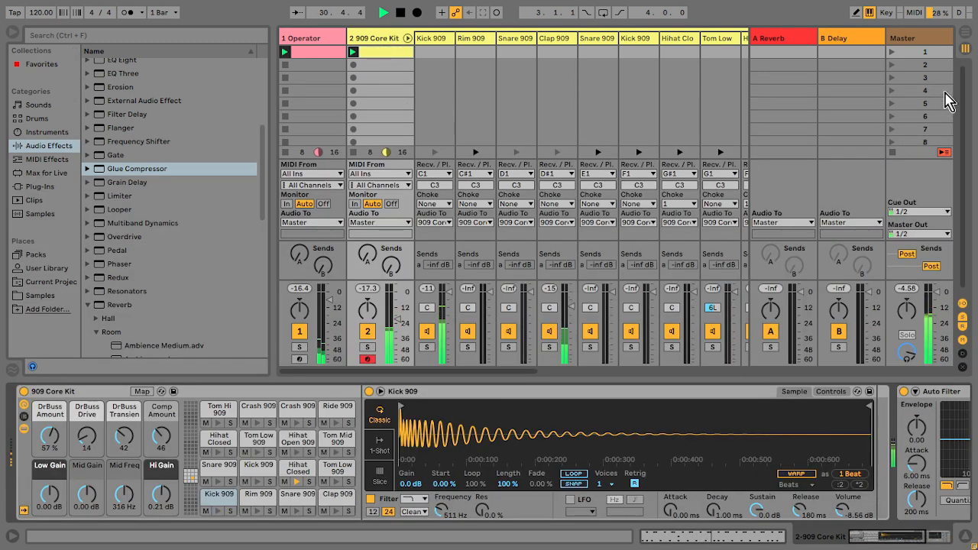
pyautogui.click(921, 38)
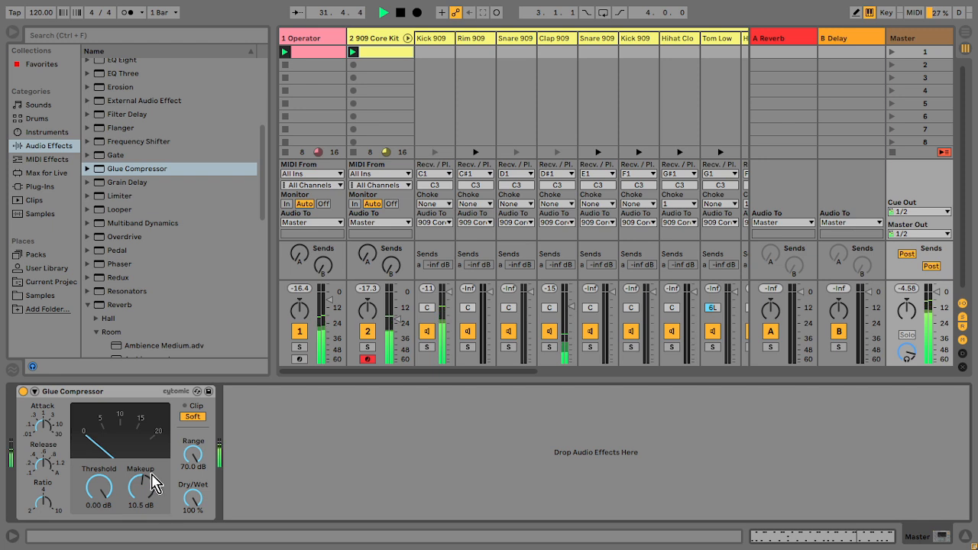
pyautogui.press('XF86AudioLowerVolume')
pyautogui.click(140, 490)
pyautogui.moveTo(140, 490); pyautogui.dragTo(140, 483)
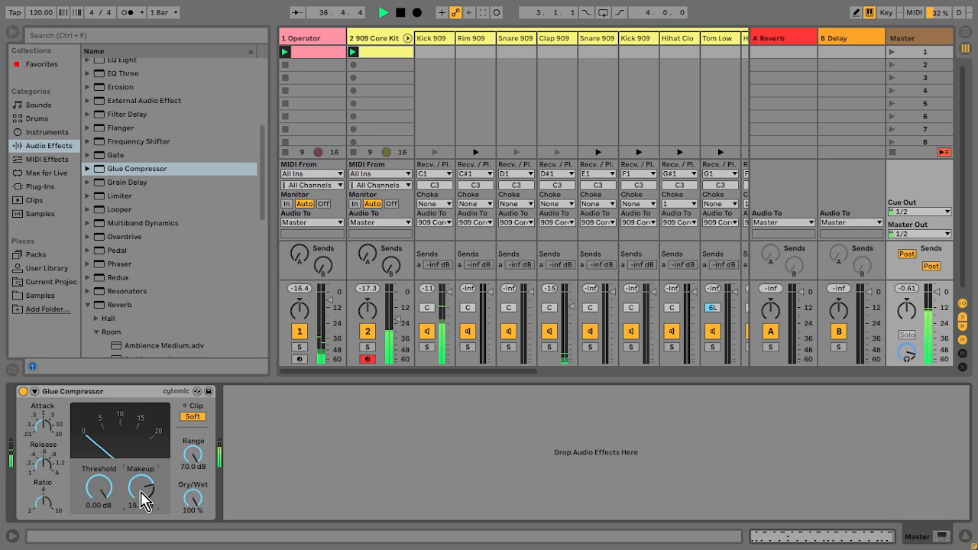
pyautogui.press('XF86AudioLowerVolume')
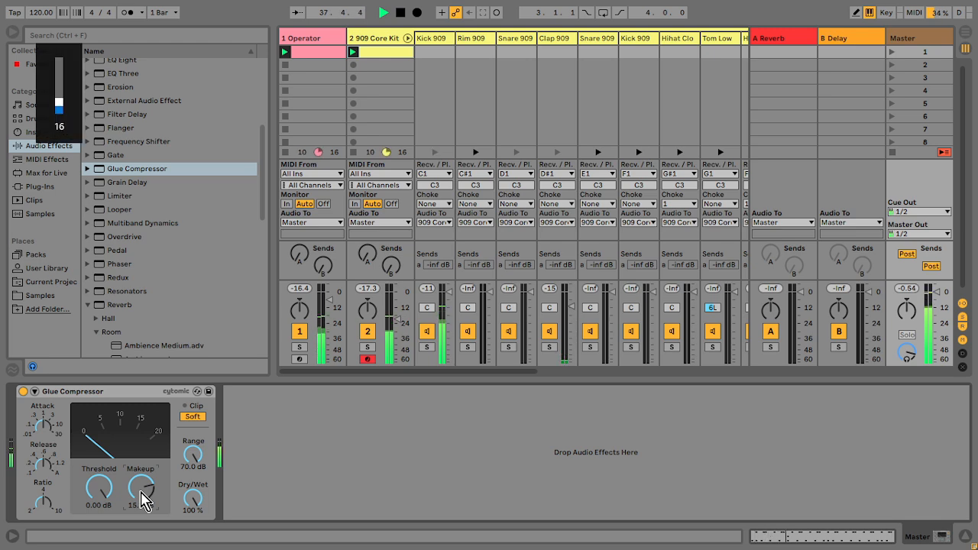
# Step: Fold the 909 Core Kit track's drum chains and load home birds.WAV from the Zoom samples into audio track 3's first clip slot
pyautogui.click(375, 46)
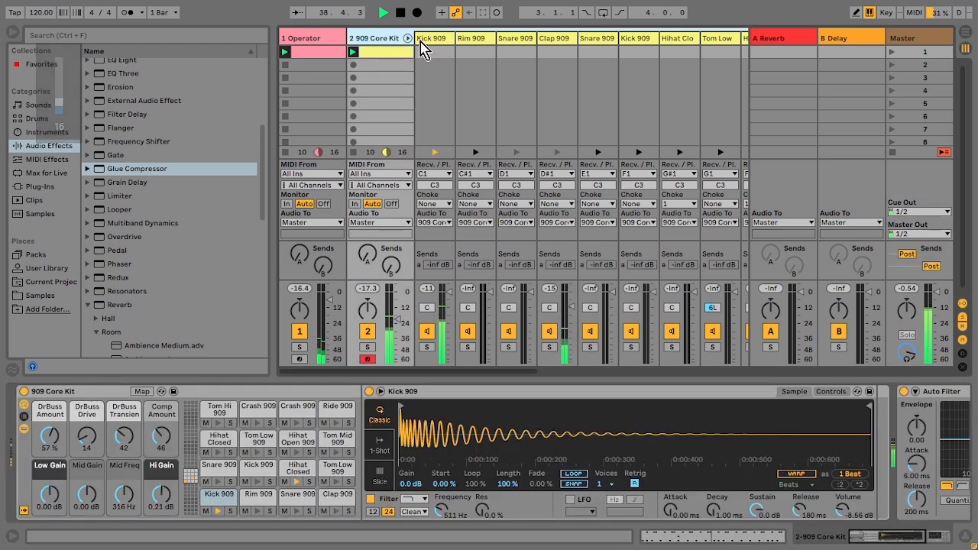
pyautogui.click(408, 38)
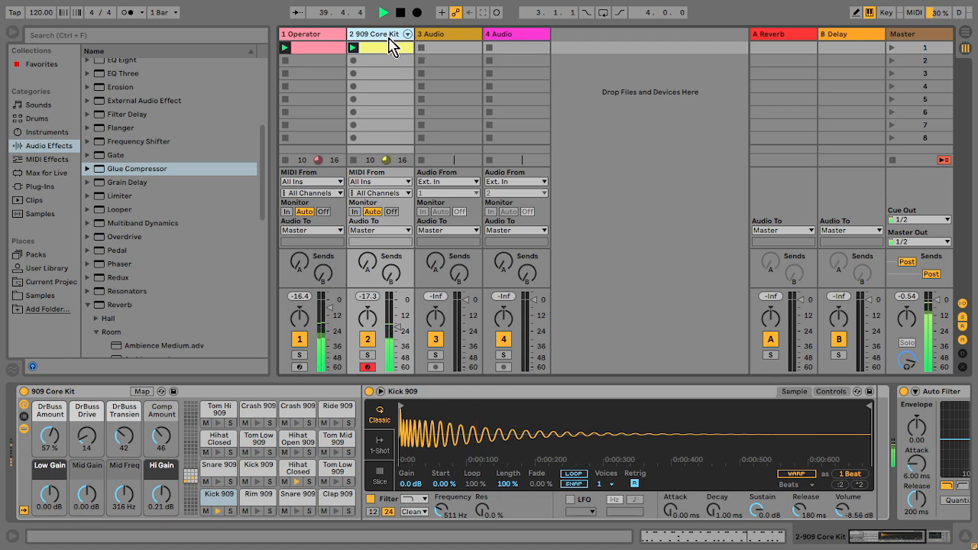
pyautogui.click(37, 296)
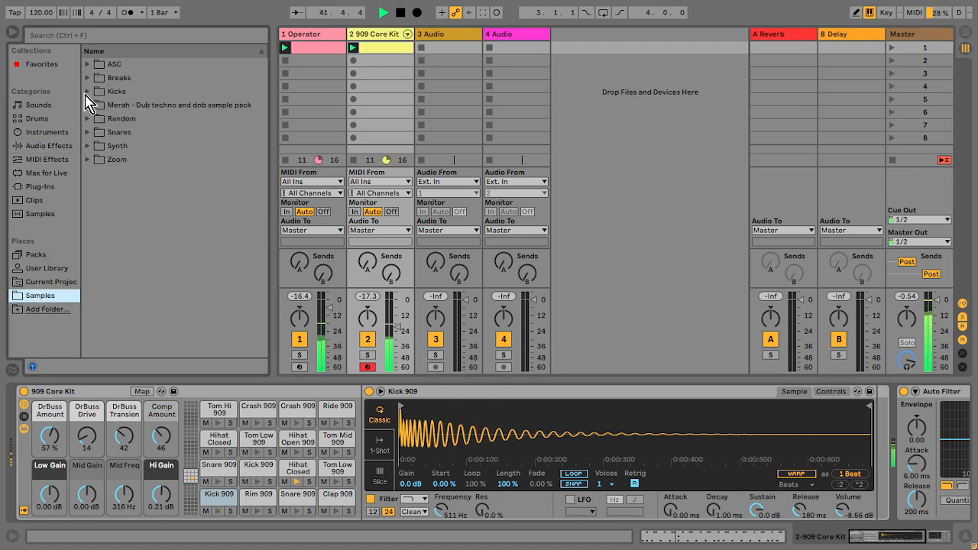
pyautogui.click(88, 159)
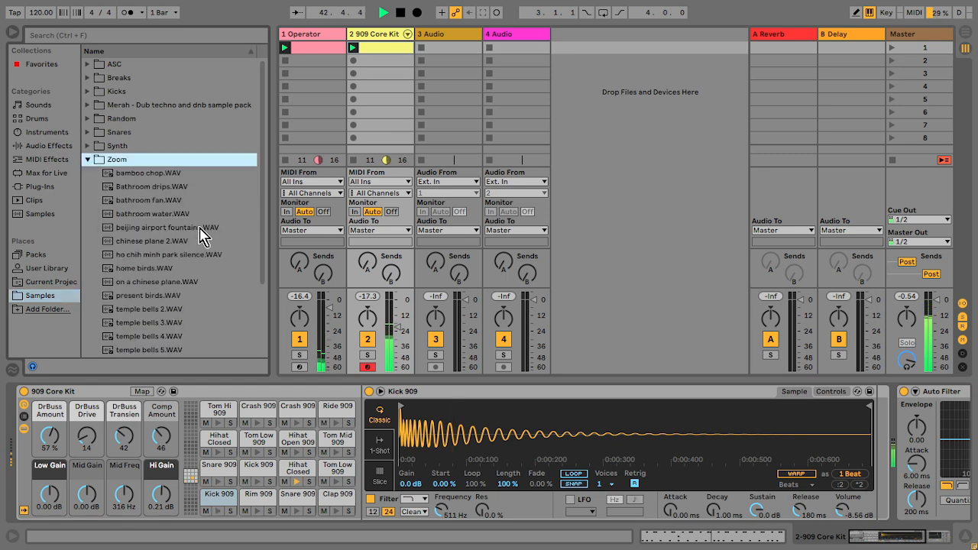
pyautogui.moveTo(156, 269); pyautogui.dragTo(443, 54)
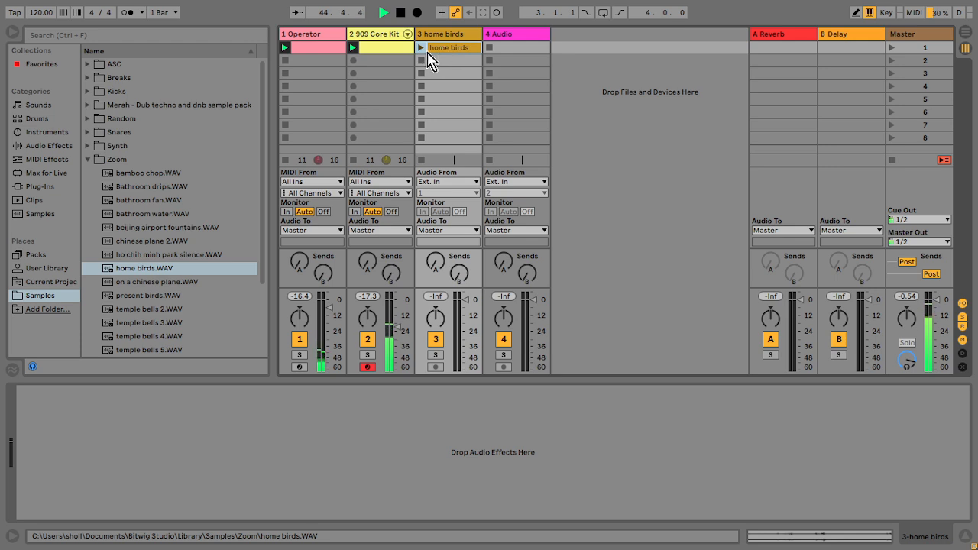
# Step: On the Operator track, lower the Compressor threshold to about -21.3 dB and set Auto Pan amount to about 34.9 %
pyautogui.click(333, 43)
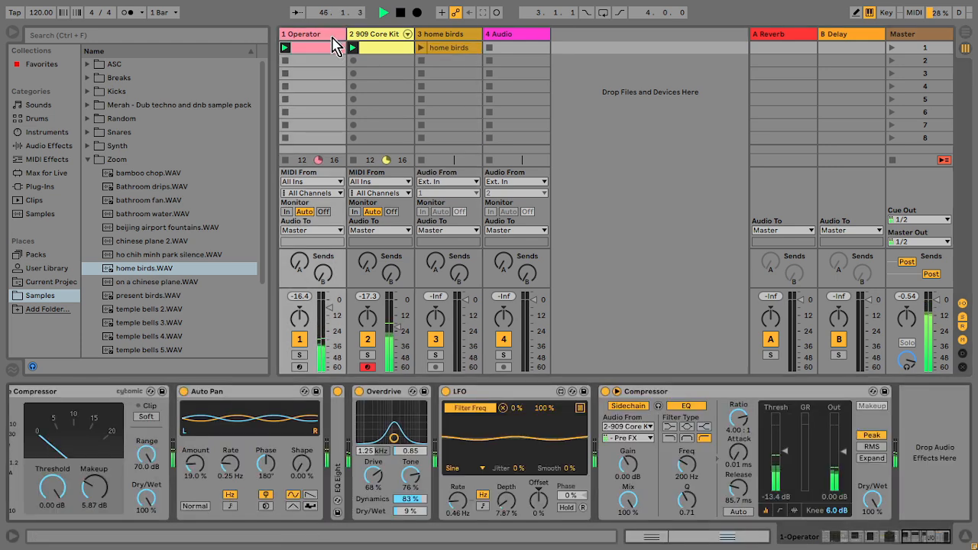
pyautogui.click(660, 394)
pyautogui.moveTo(789, 464); pyautogui.dragTo(789, 488)
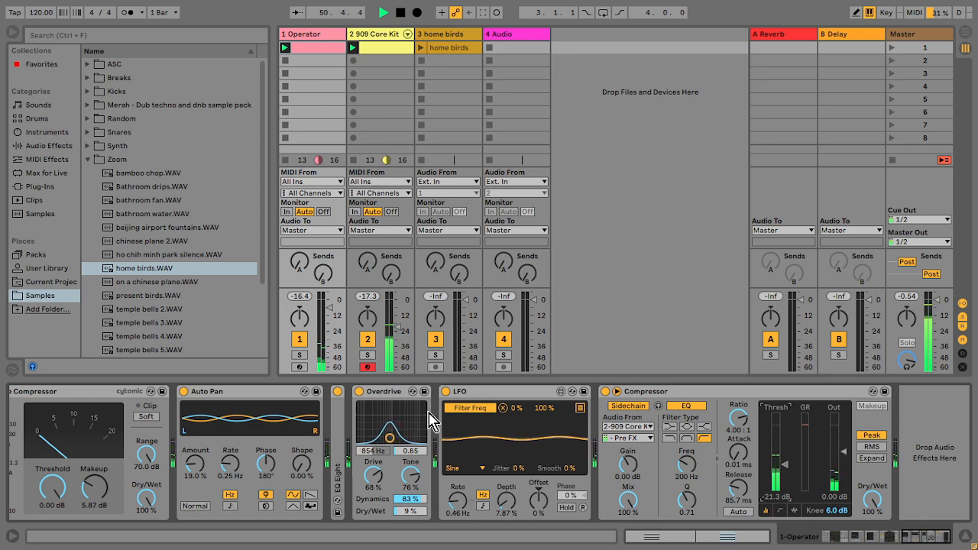
pyautogui.moveTo(195, 464); pyautogui.dragTo(195, 447)
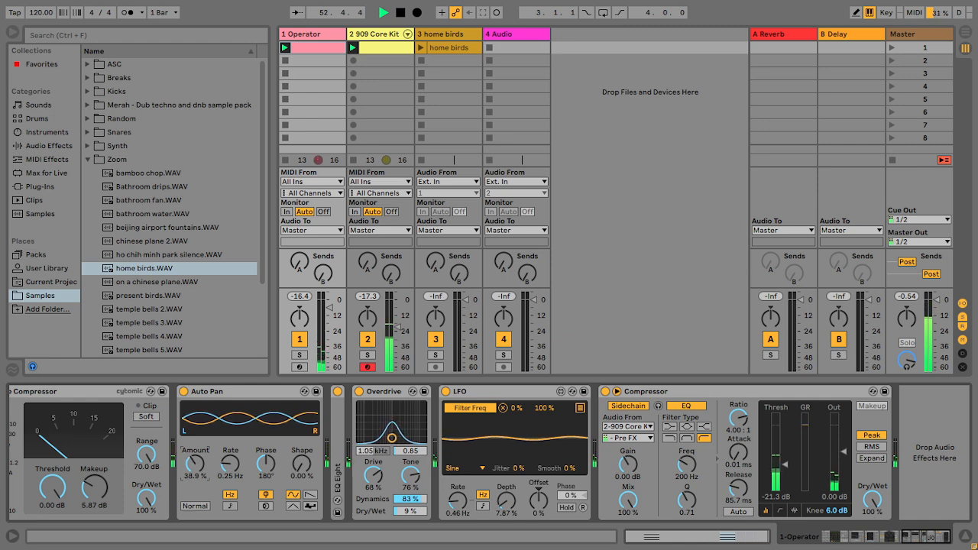
pyautogui.moveTo(195, 447); pyautogui.dragTo(194, 452)
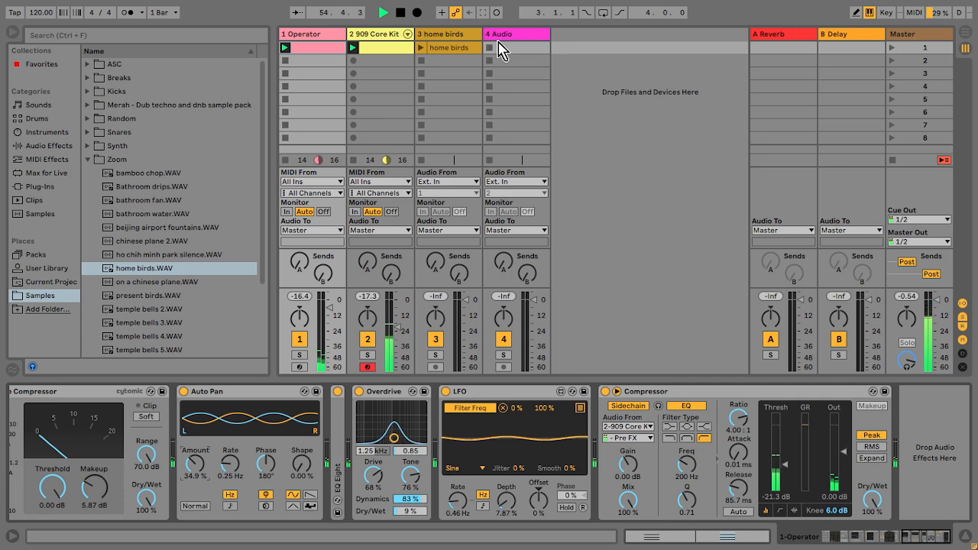
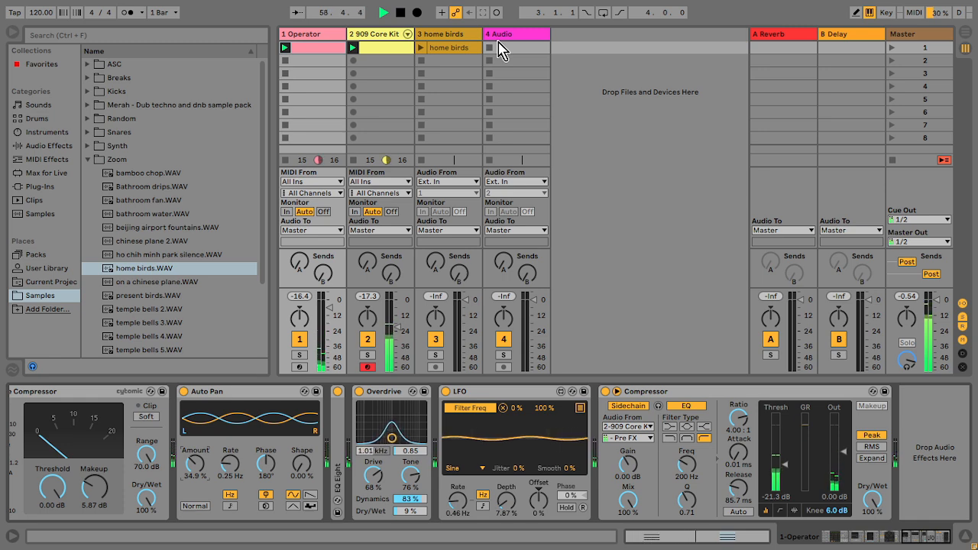
# Step: Launch the home birds clip and copy the Operator track's sidechain Compressor onto the home birds track
pyautogui.click(437, 48)
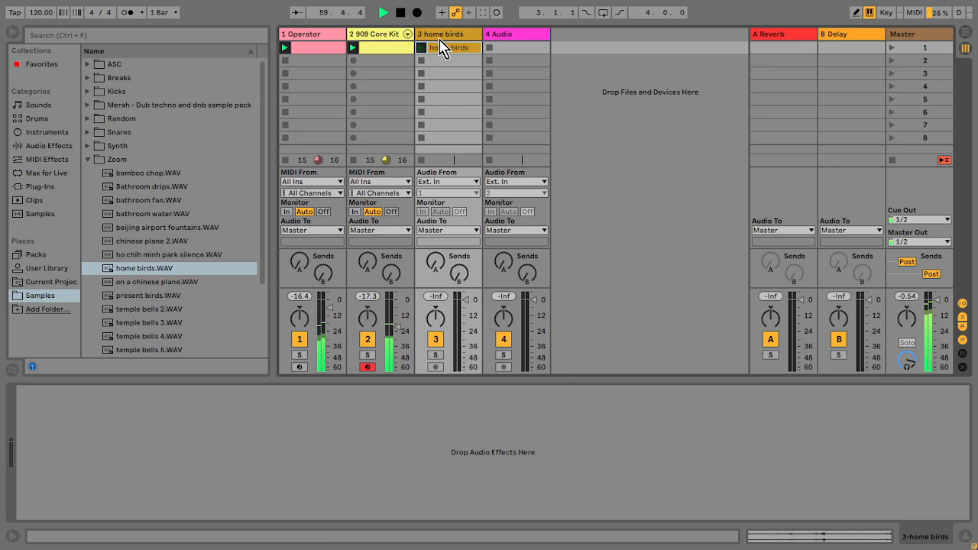
pyautogui.click(310, 46)
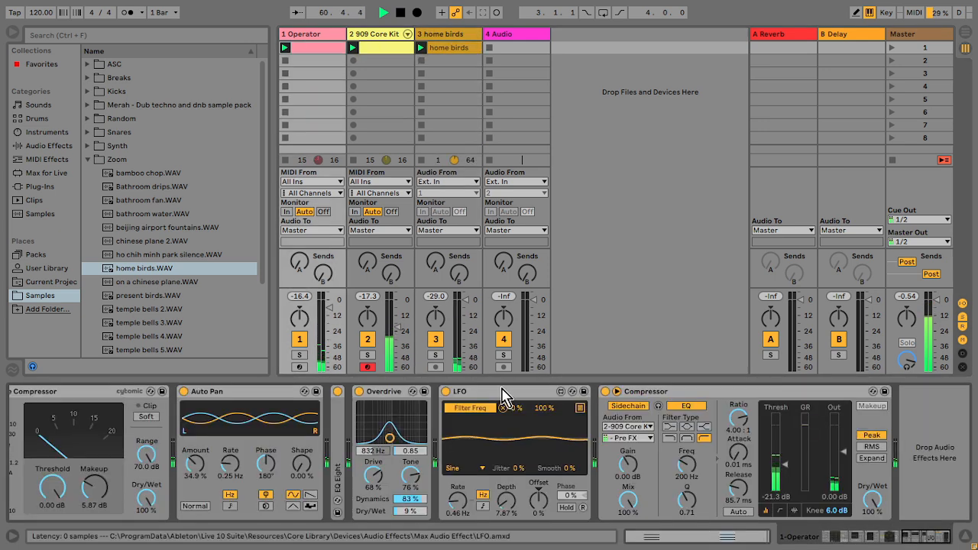
pyautogui.moveTo(708, 392); pyautogui.dragTo(466, 61)
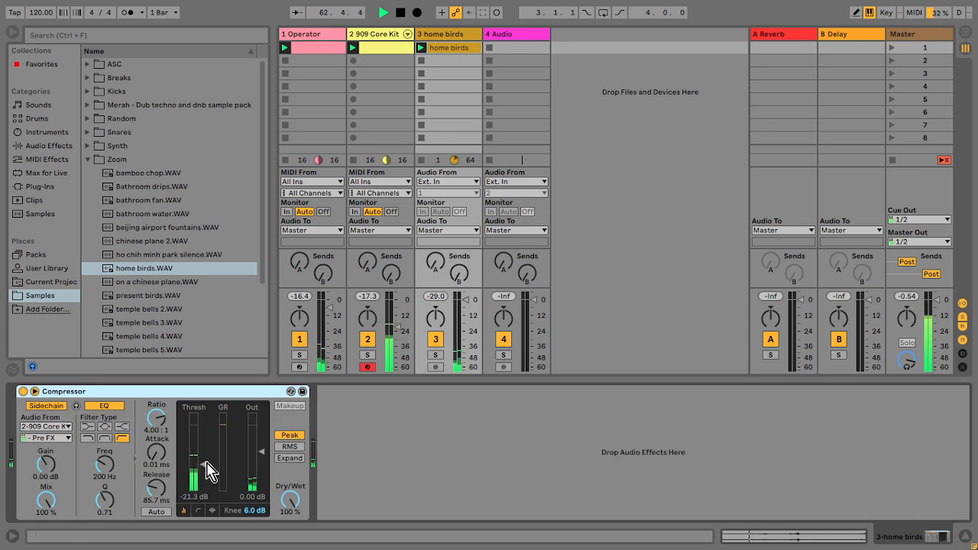
# Step: Set the home birds track volume to about -13.3 dB and its Compressor to -32.0 dB threshold and 228 ms release
pyautogui.click(449, 49)
pyautogui.moveTo(763, 332); pyautogui.dragTo(852, 328)
pyautogui.hotkey('ctrl', 'l')
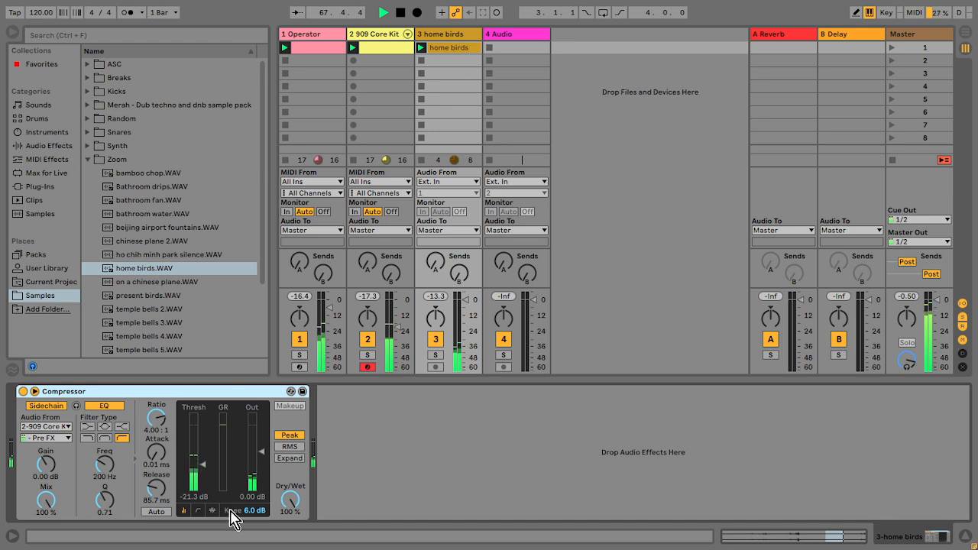
pyautogui.click(210, 483)
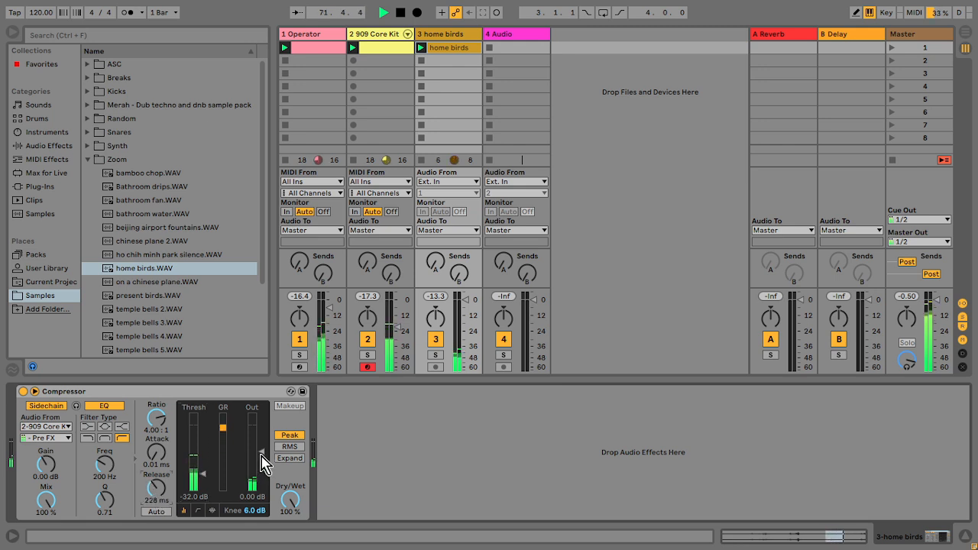
# Step: Add an EQ Eight after the home birds Compressor and switch band 1 to a low-cut filter
pyautogui.click(43, 145)
pyautogui.scroll(-5, 259, 174)
pyautogui.scroll(6, 264, 137)
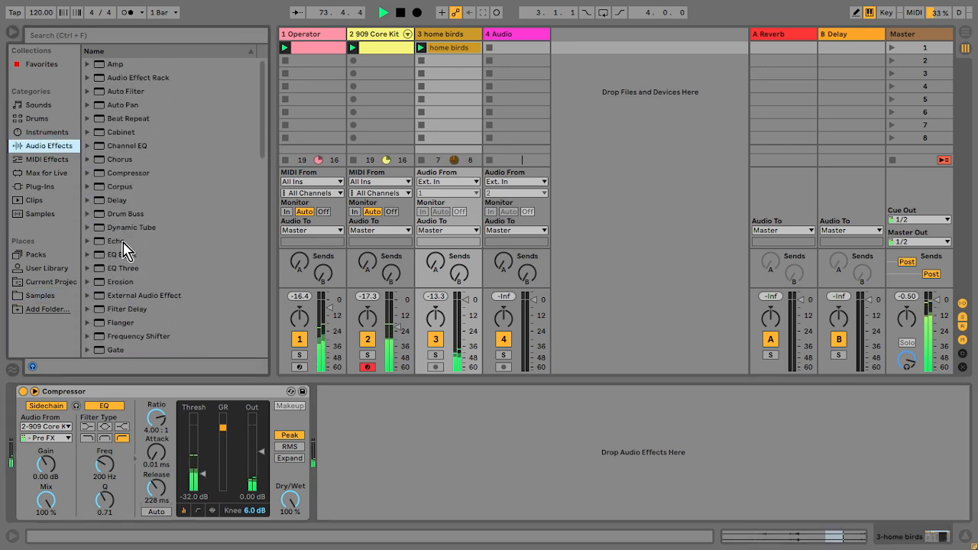
pyautogui.click(125, 255)
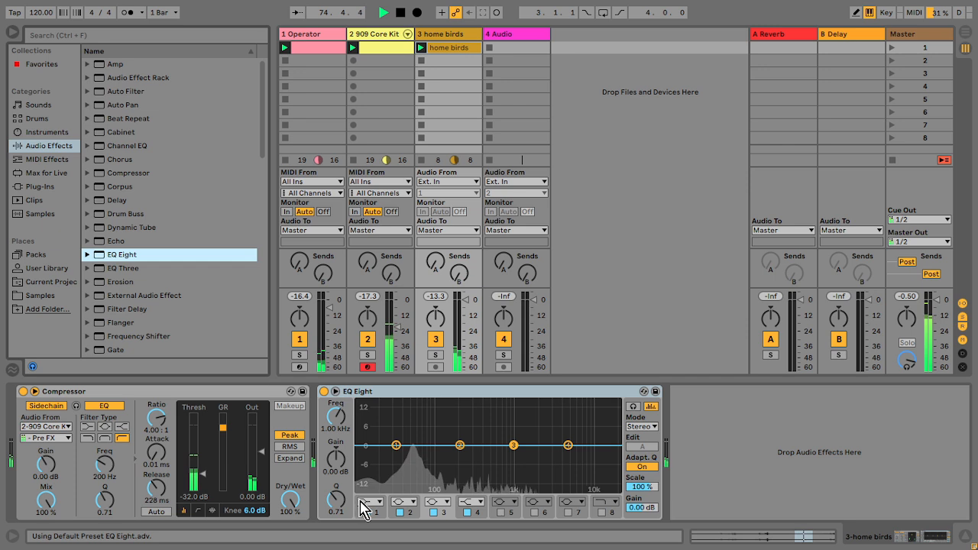
pyautogui.click(370, 502)
pyautogui.click(367, 428)
# Step: Raise the EQ Eight low-cut frequency to about 3.31 kHz and its output gain to 6.00 dB
pyautogui.moveTo(338, 419); pyautogui.dragTo(339, 364)
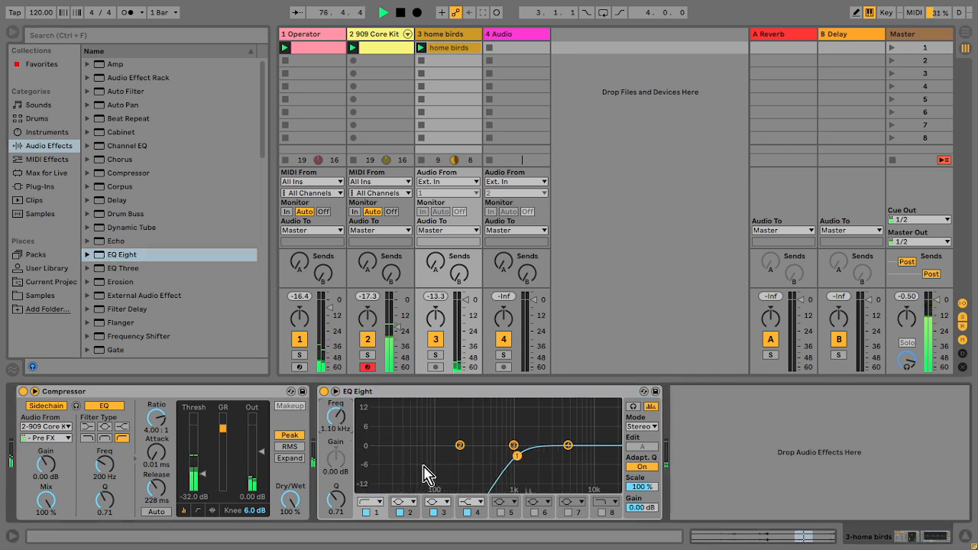
pyautogui.moveTo(645, 508); pyautogui.dragTo(645, 488)
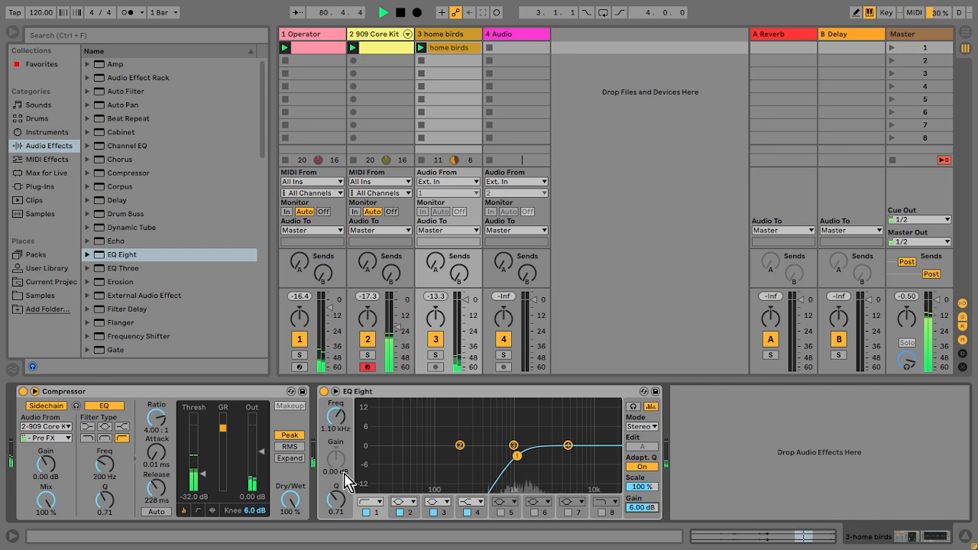
pyautogui.moveTo(330, 415); pyautogui.dragTo(330, 401)
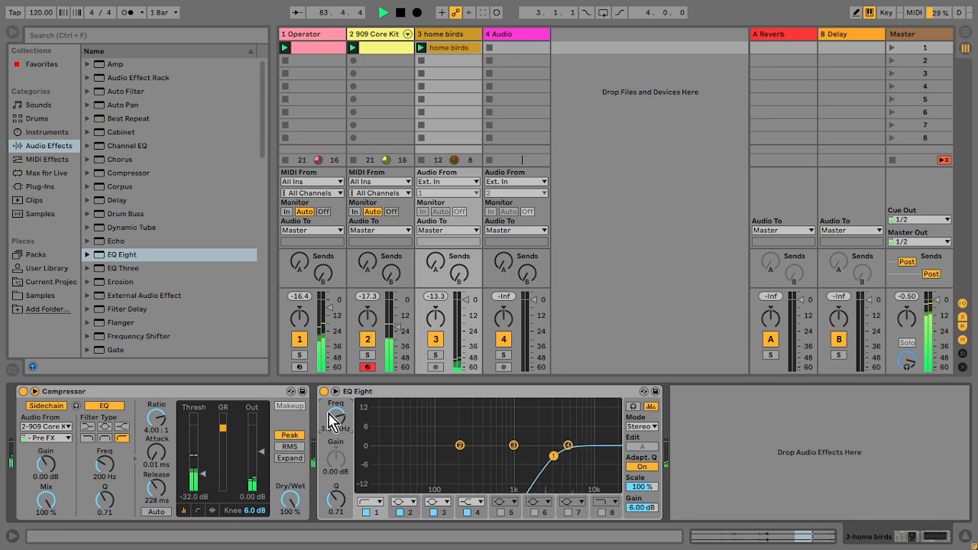
# Step: Add a Utility device after the EQ Eight and switch it to Mono
pyautogui.moveTo(266, 97); pyautogui.dragTo(259, 359)
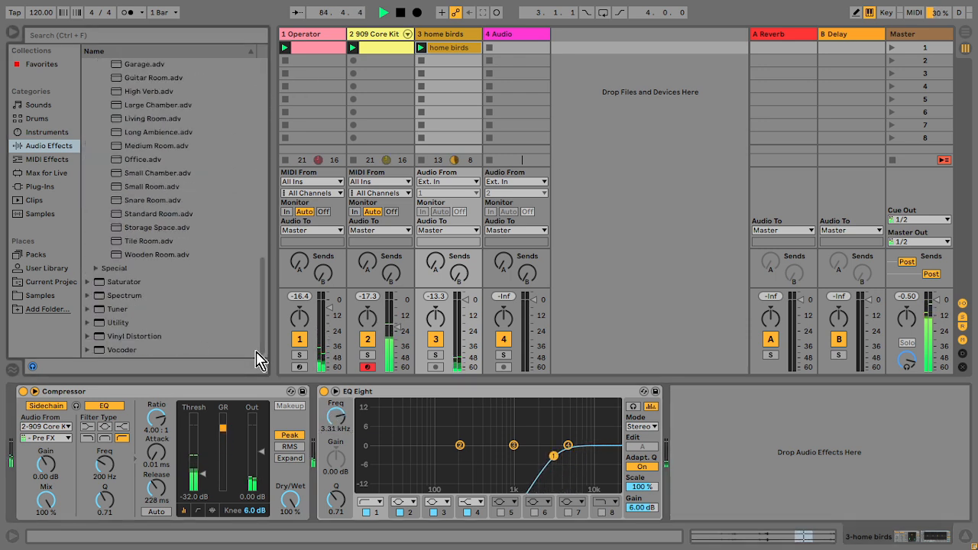
pyautogui.moveTo(123, 324); pyautogui.dragTo(678, 412)
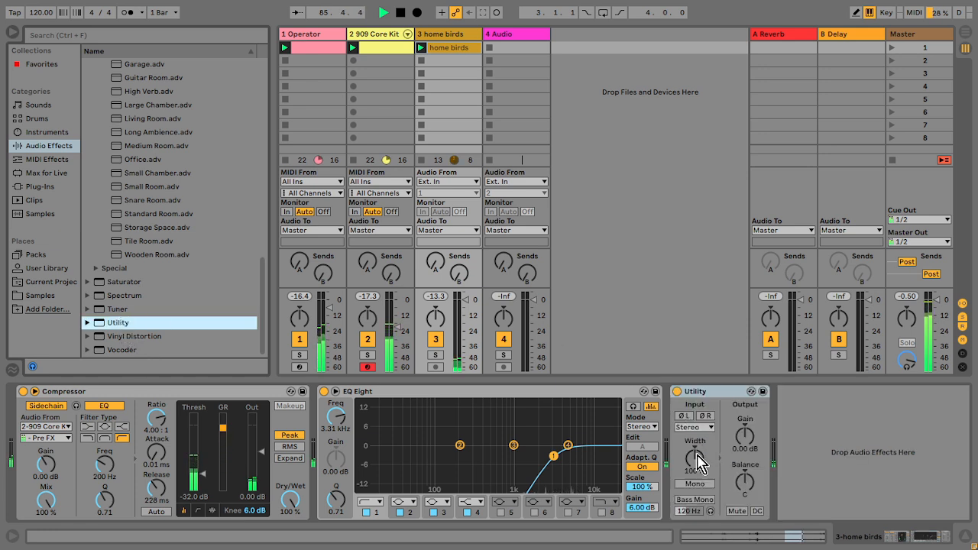
pyautogui.click(694, 483)
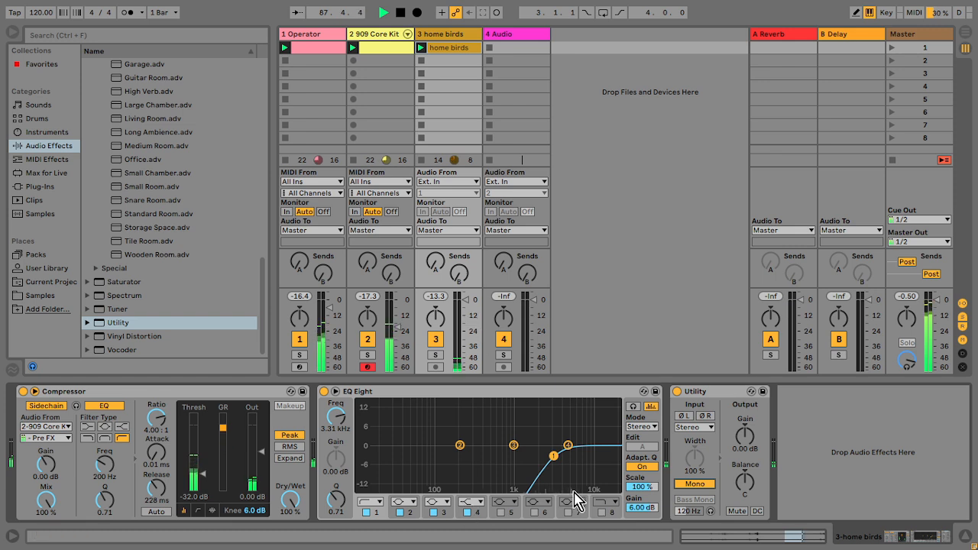
# Step: Raise the EQ Eight output gain to 11.8 dB and set the home birds track volume to about -8.6 dB
pyautogui.moveTo(637, 508); pyautogui.dragTo(637, 489)
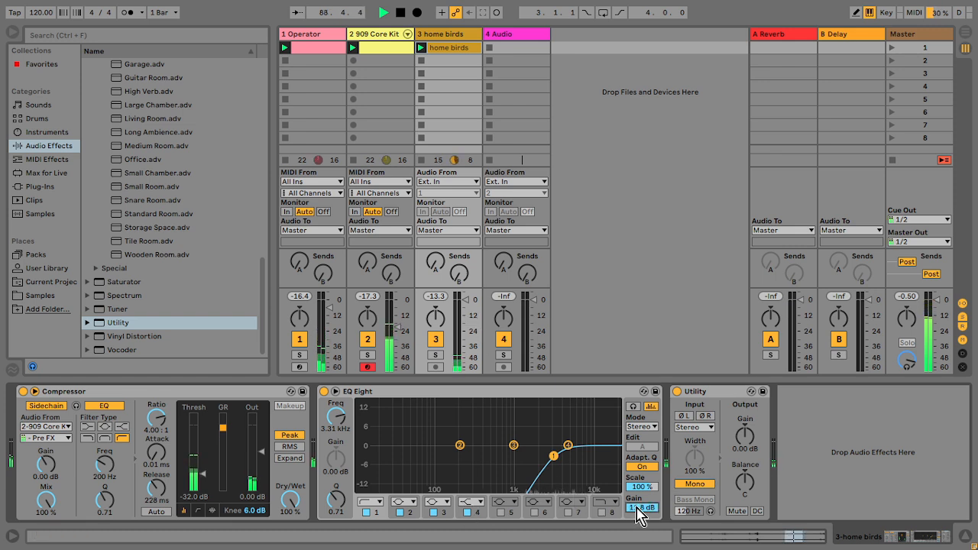
pyautogui.moveTo(468, 301); pyautogui.dragTo(468, 316)
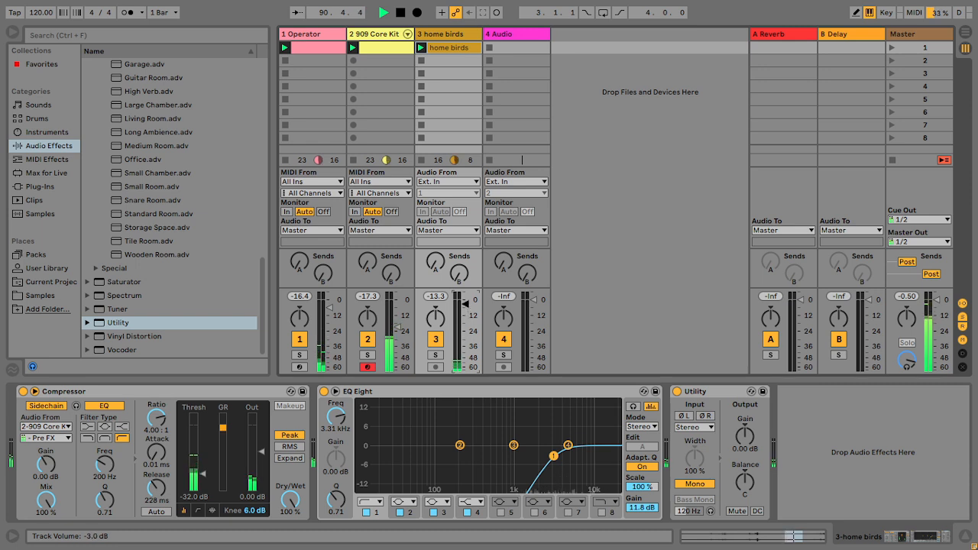
pyautogui.moveTo(466, 318); pyautogui.dragTo(466, 311)
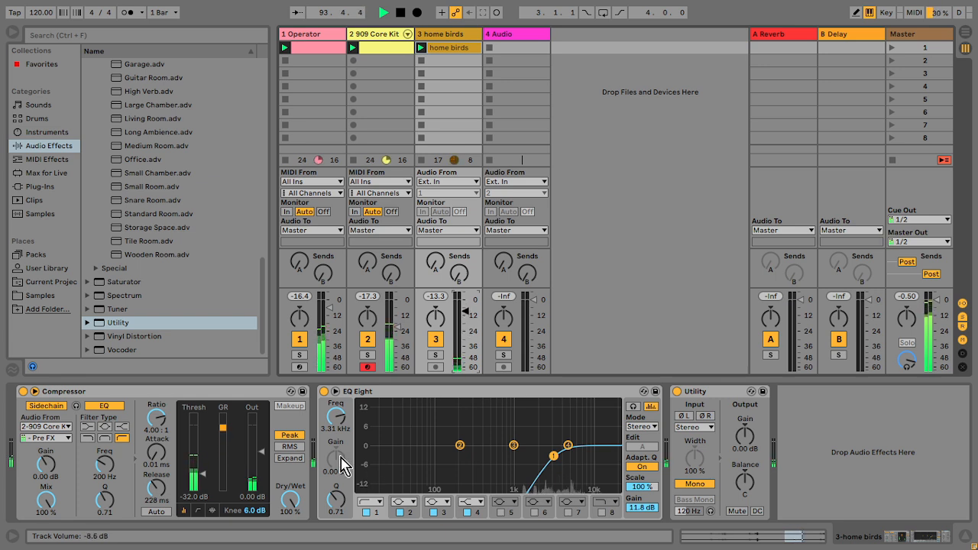
# Step: Raise the EQ low-cut to about 8.28 kHz and set the Utility gain to 12.8 dB
pyautogui.moveTo(336, 418); pyautogui.dragTo(336, 405)
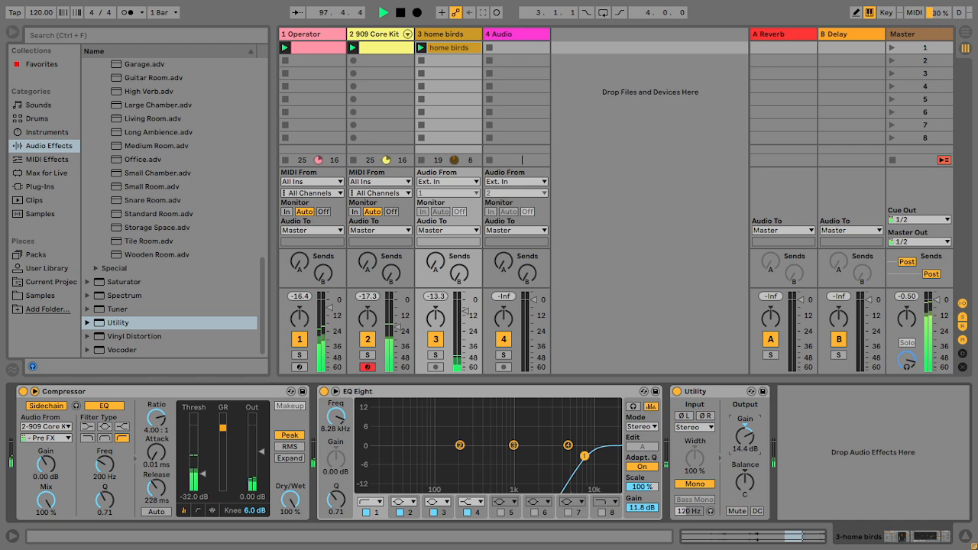
pyautogui.moveTo(745, 437); pyautogui.dragTo(748, 449)
# Step: Move the Compressor to the end of the home birds chain and lower the track volume slightly
pyautogui.click(275, 399)
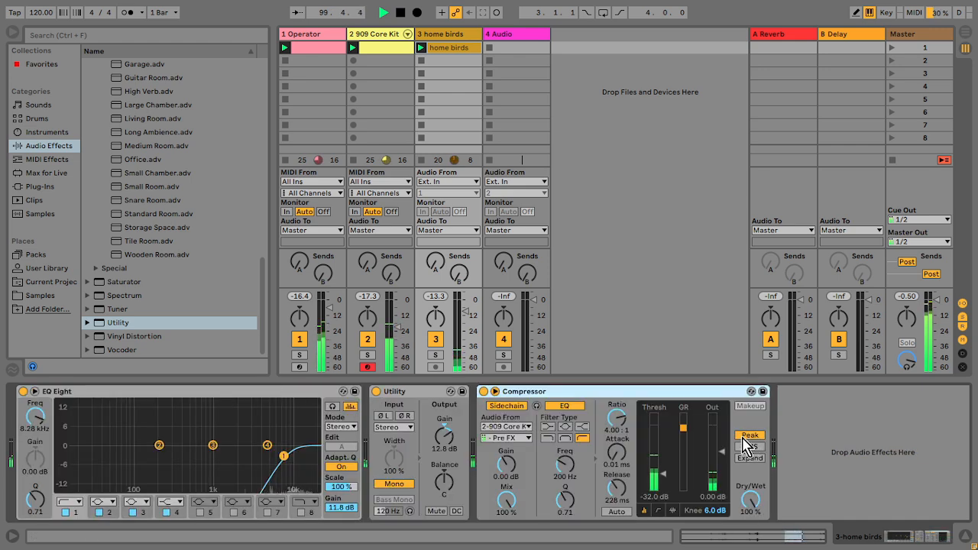
pyautogui.moveTo(621, 486); pyautogui.dragTo(620, 501)
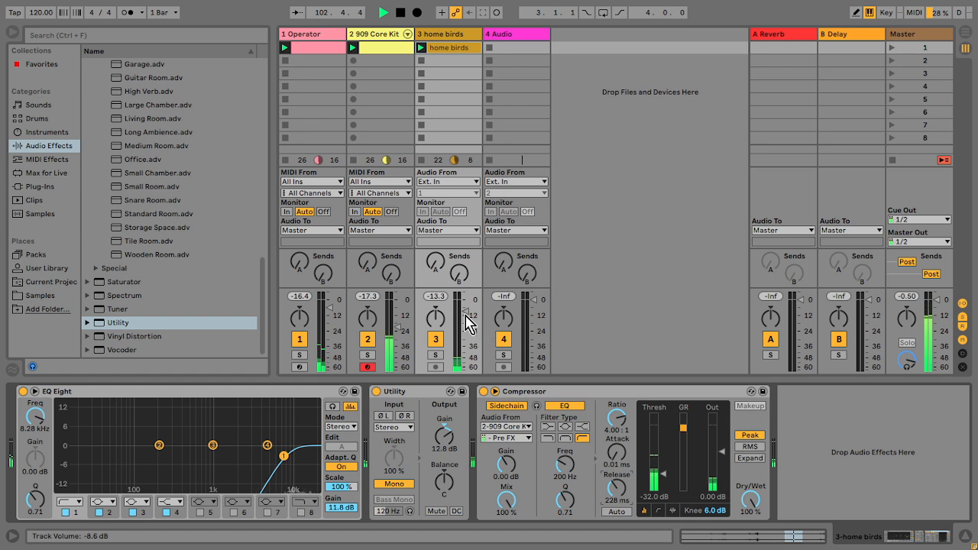
pyautogui.moveTo(465, 312); pyautogui.dragTo(466, 323)
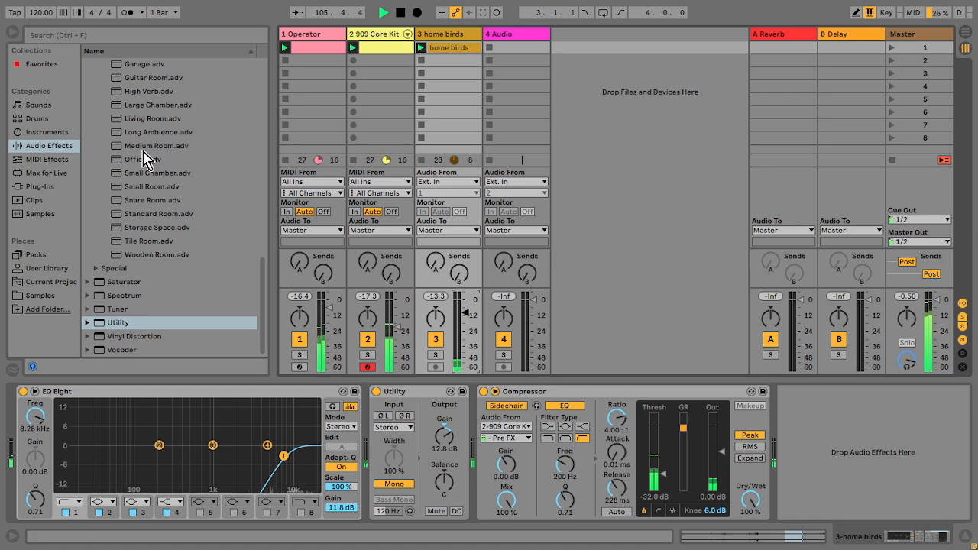
# Step: Insert a new MIDI track after the home birds track
pyautogui.moveTo(263, 308); pyautogui.dragTo(269, 148)
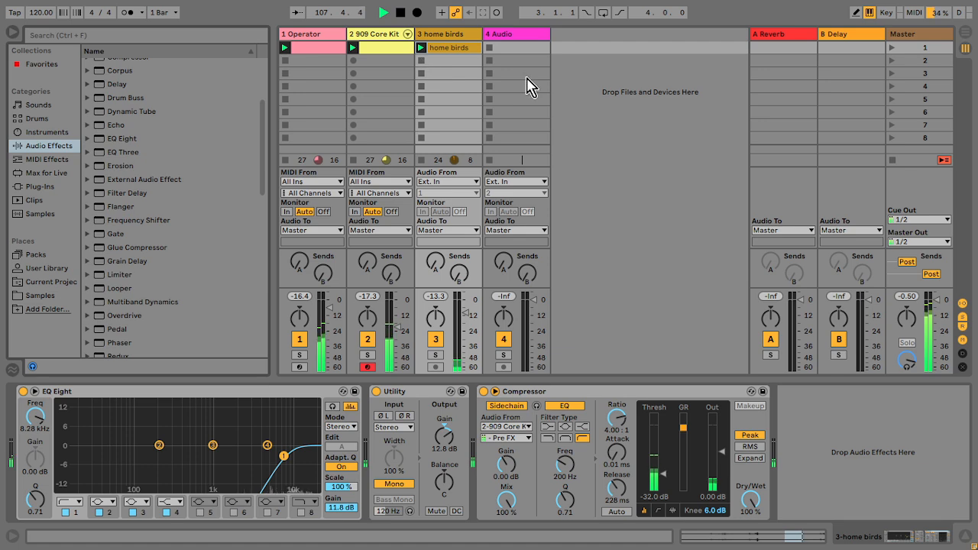
pyautogui.click(451, 37)
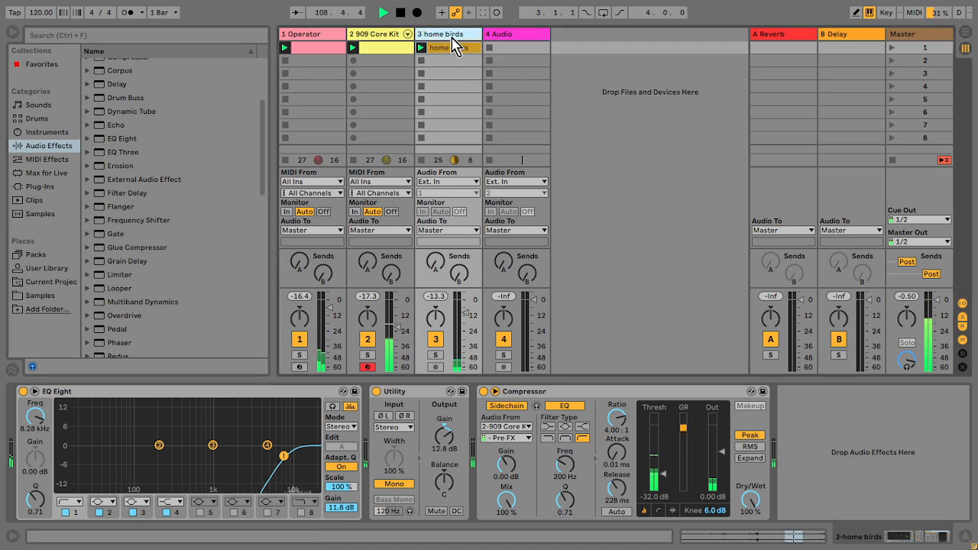
pyautogui.rightClick(452, 37)
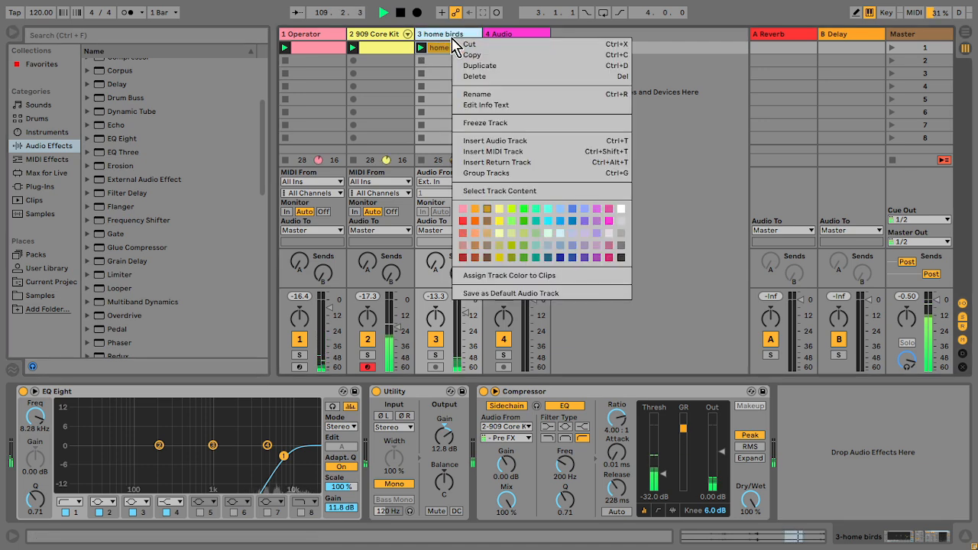
pyautogui.click(513, 157)
pyautogui.click(507, 35)
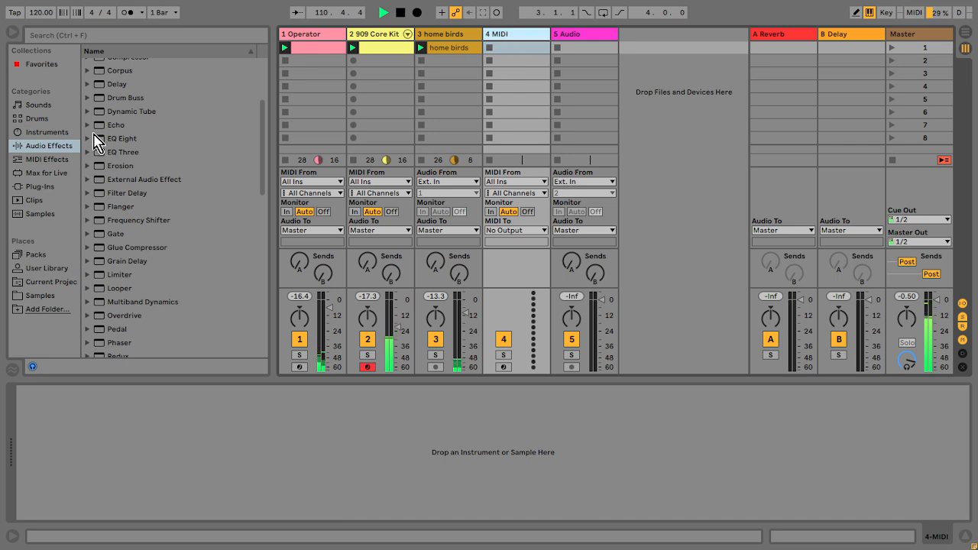
pyautogui.click(46, 120)
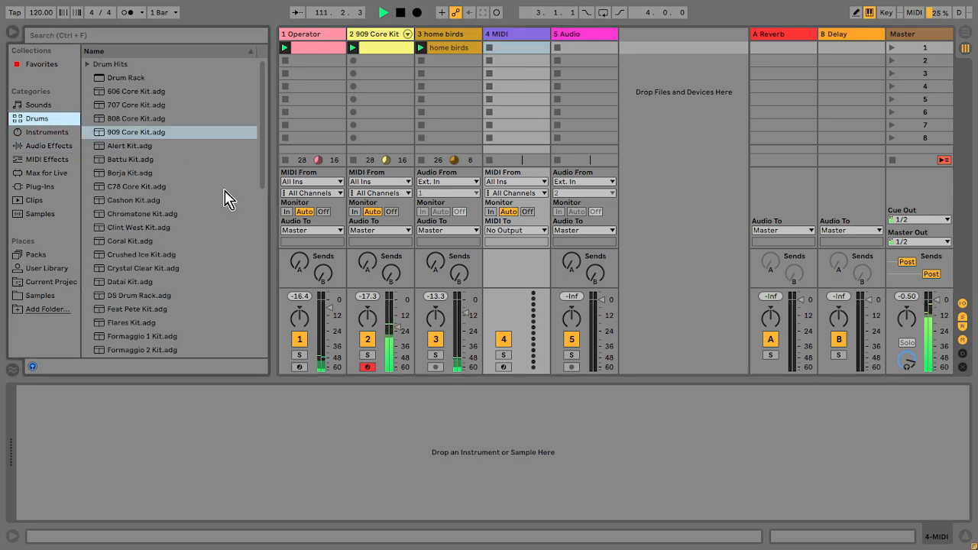
pyautogui.click(45, 297)
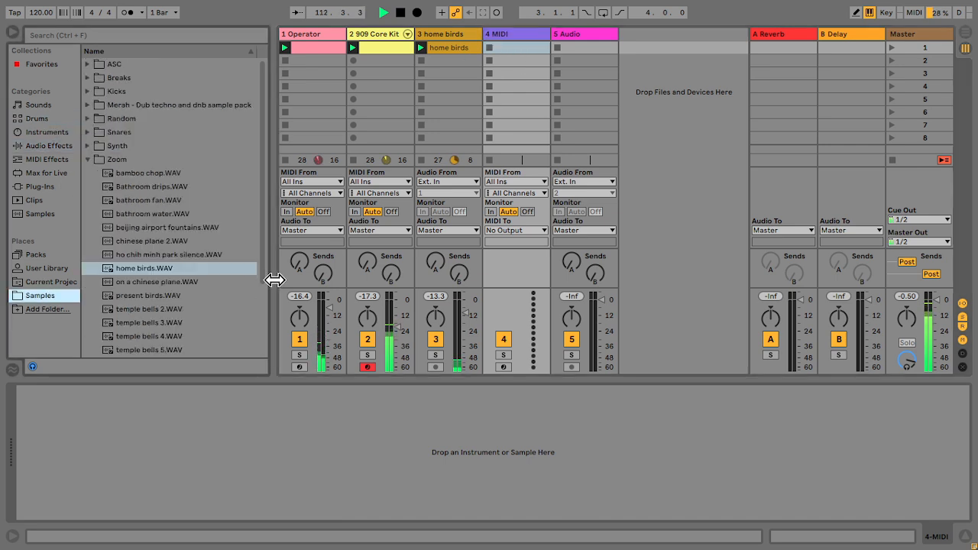
pyautogui.click(87, 160)
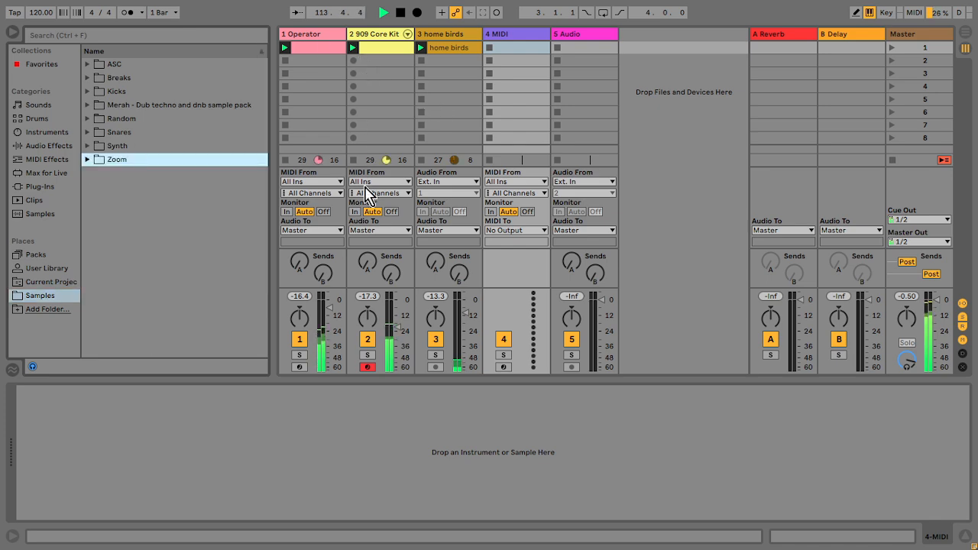
# Step: Open the Operator pad clip and try nudging its final short chord notes later, undoing both nudges
pyautogui.doubleClick(321, 55)
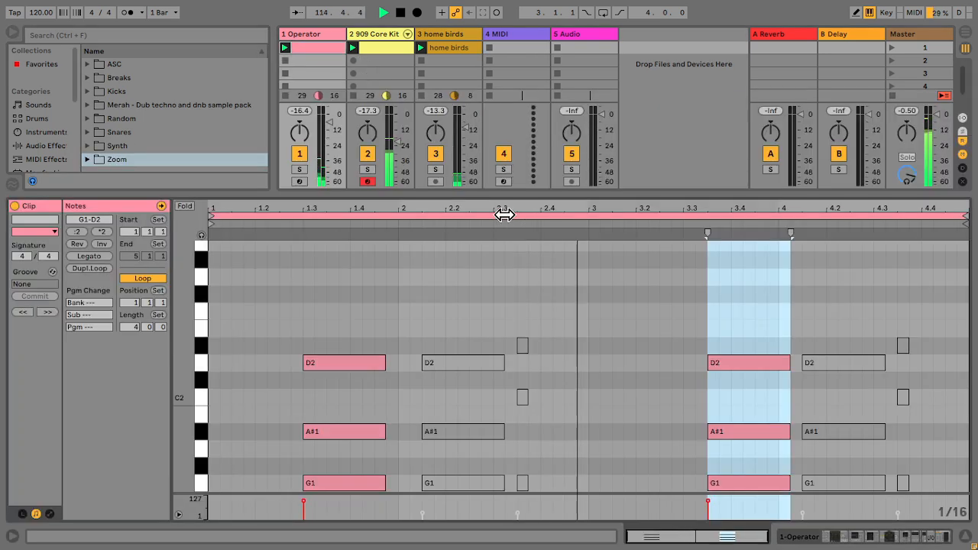
pyautogui.moveTo(912, 319); pyautogui.dragTo(896, 504)
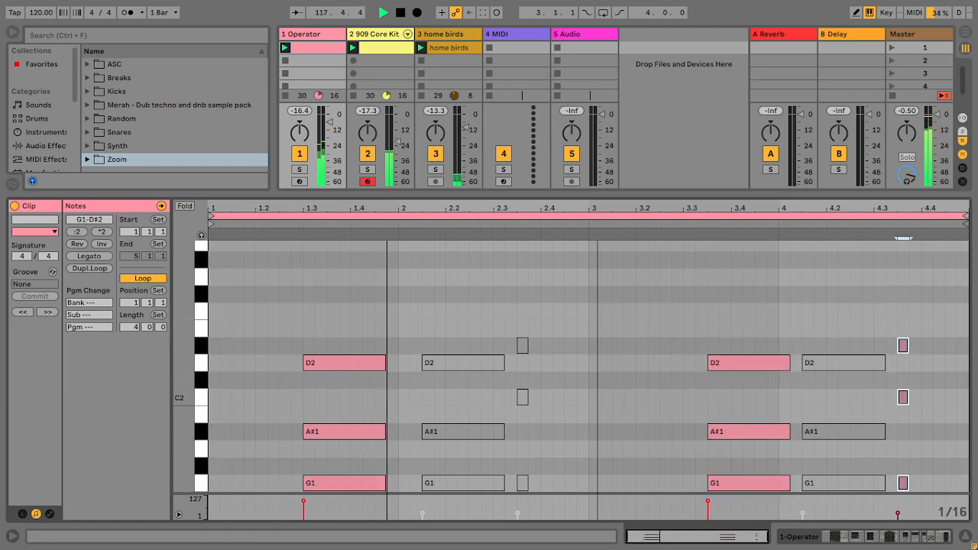
pyautogui.press('Right')
pyautogui.press('Right')
pyautogui.click(631, 216)
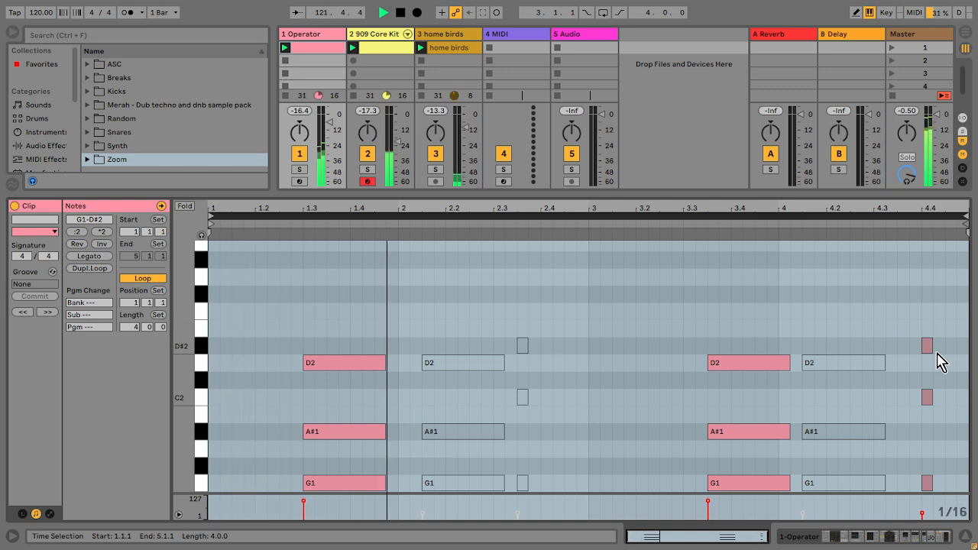
pyautogui.hotkey('ctrl', 'z')
pyautogui.hotkey('ctrl', 'z')
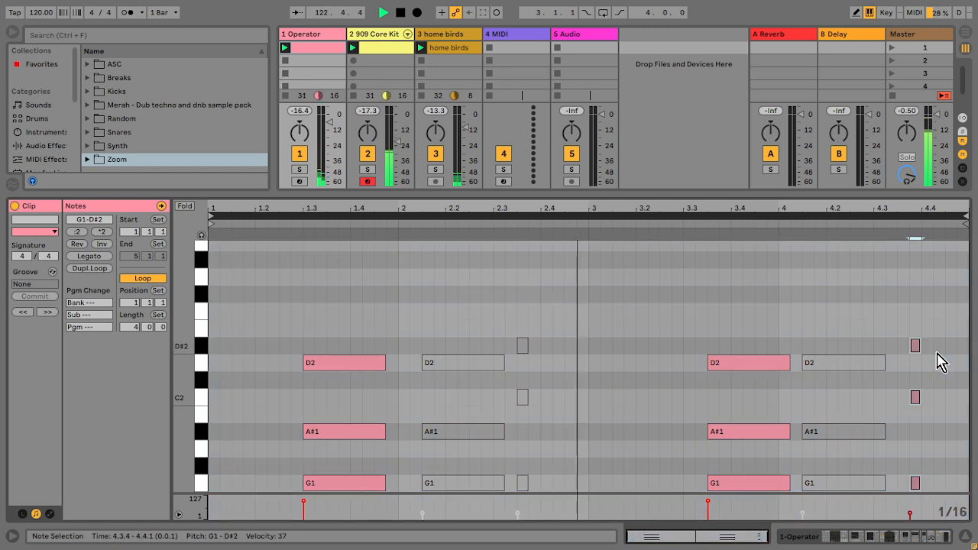
# Step: Duplicate the Operator clip's loop so it spans eight bars
pyautogui.click(740, 216)
pyautogui.hotkey('ctrl', 'd')
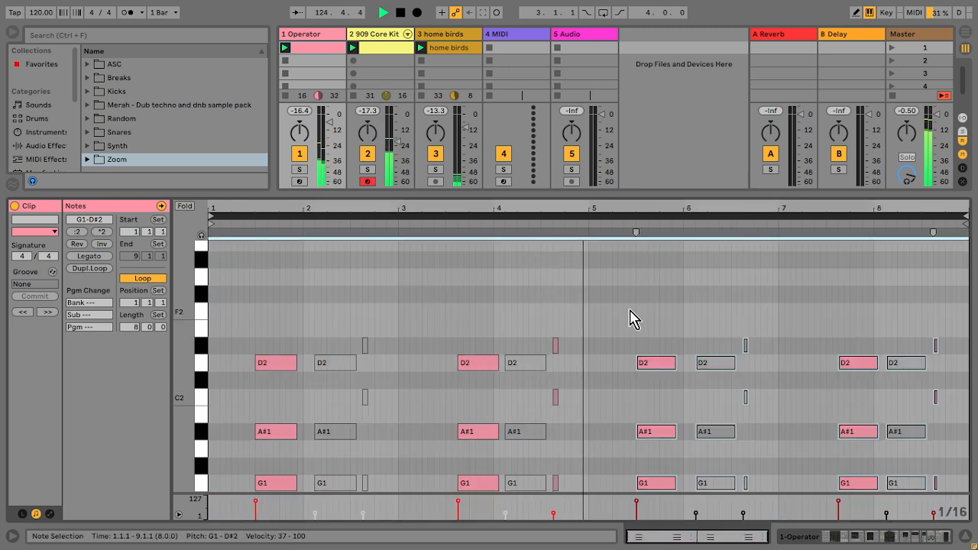
# Step: Nudge the final short chord notes in bar 8 two grid steps later
pyautogui.click(554, 305)
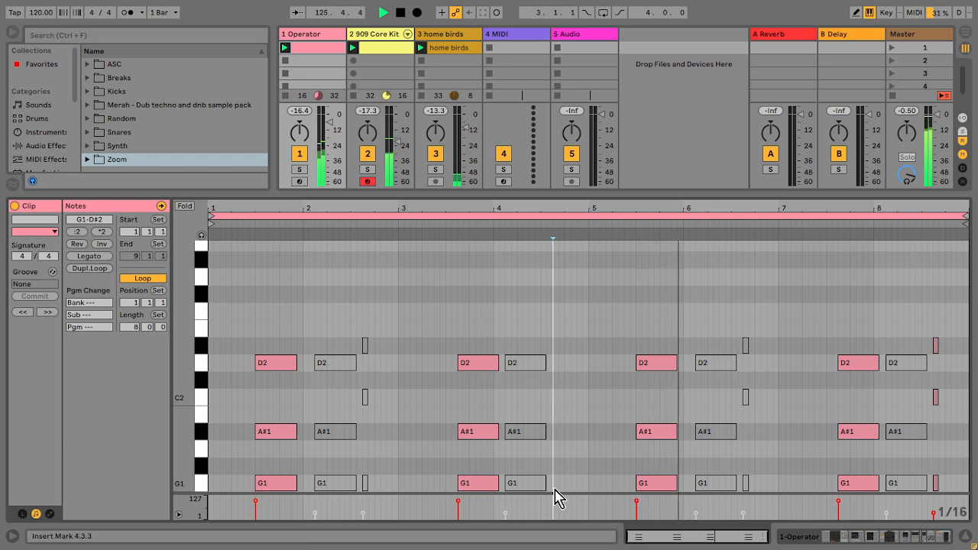
pyautogui.moveTo(943, 316); pyautogui.dragTo(939, 497)
pyautogui.press('Right')
pyautogui.press('Right')
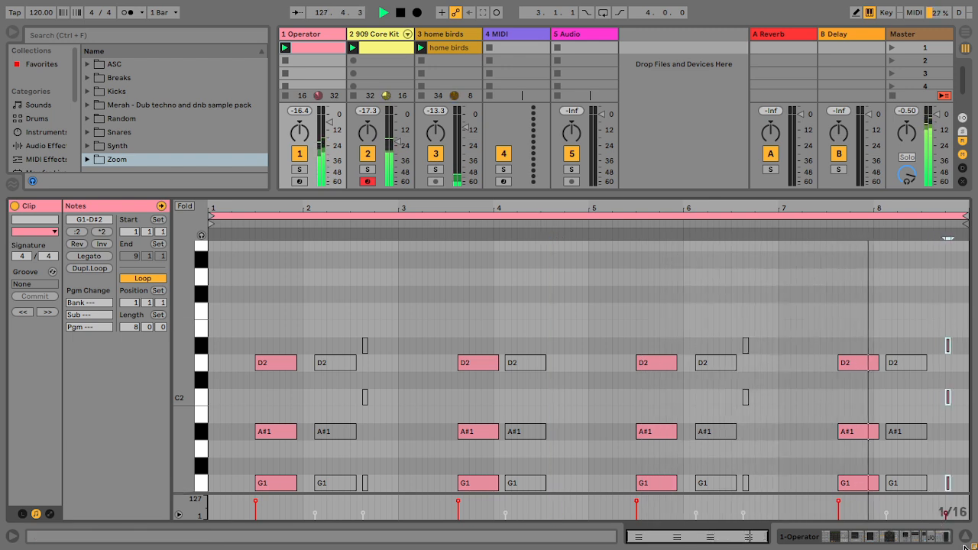
# Step: Set the chord at 3.3.3 to velocity 45, copy it over the chord at 7.3.3, and close the clip editor
pyautogui.click(440, 487)
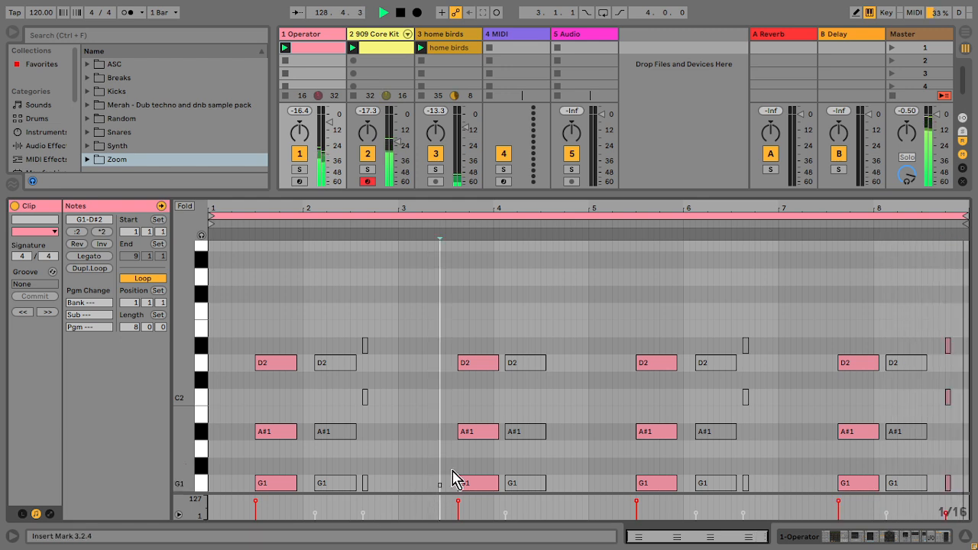
pyautogui.moveTo(499, 360); pyautogui.dragTo(461, 521)
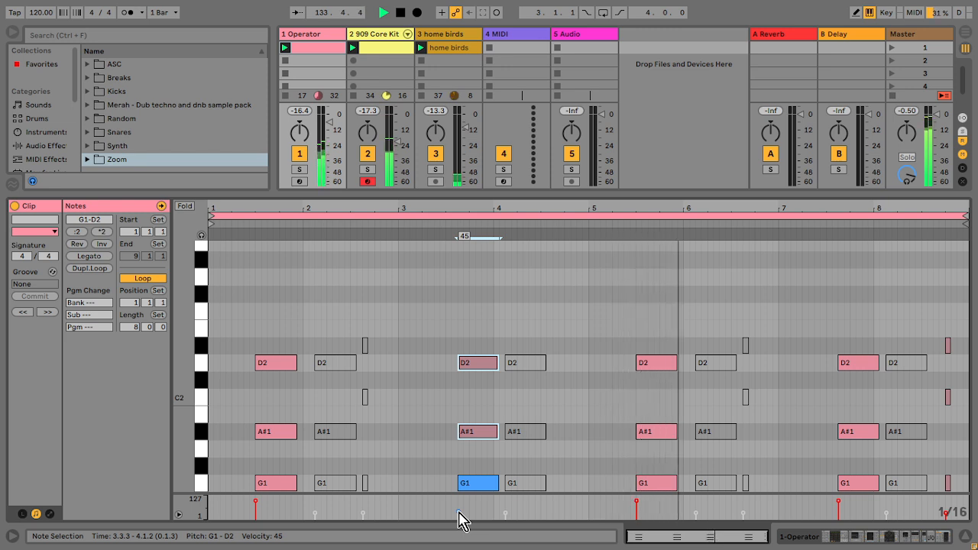
pyautogui.moveTo(439, 488); pyautogui.dragTo(857, 373)
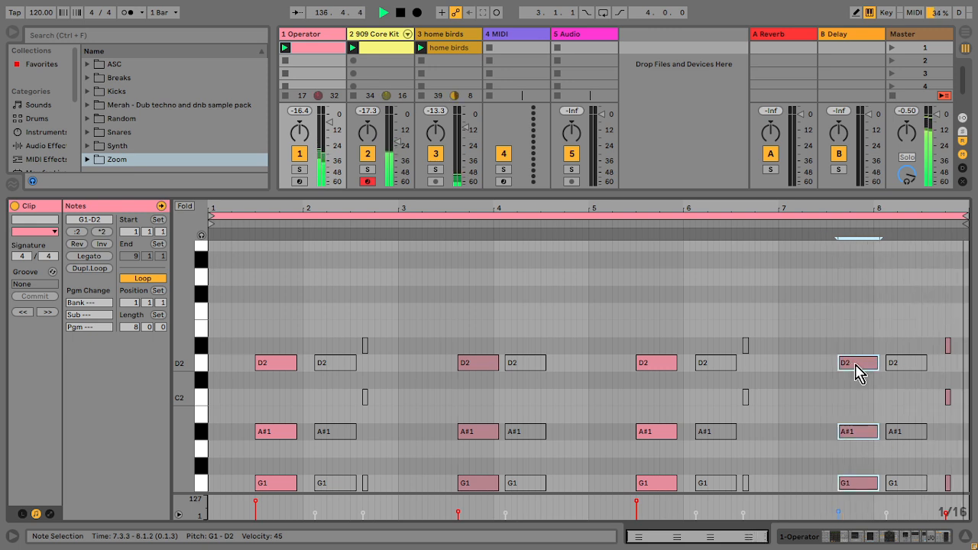
pyautogui.click(966, 539)
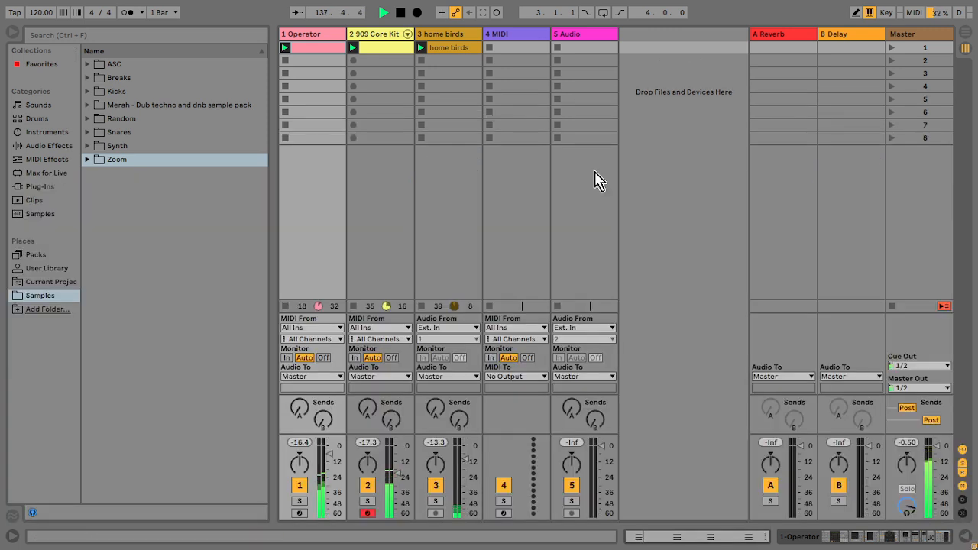